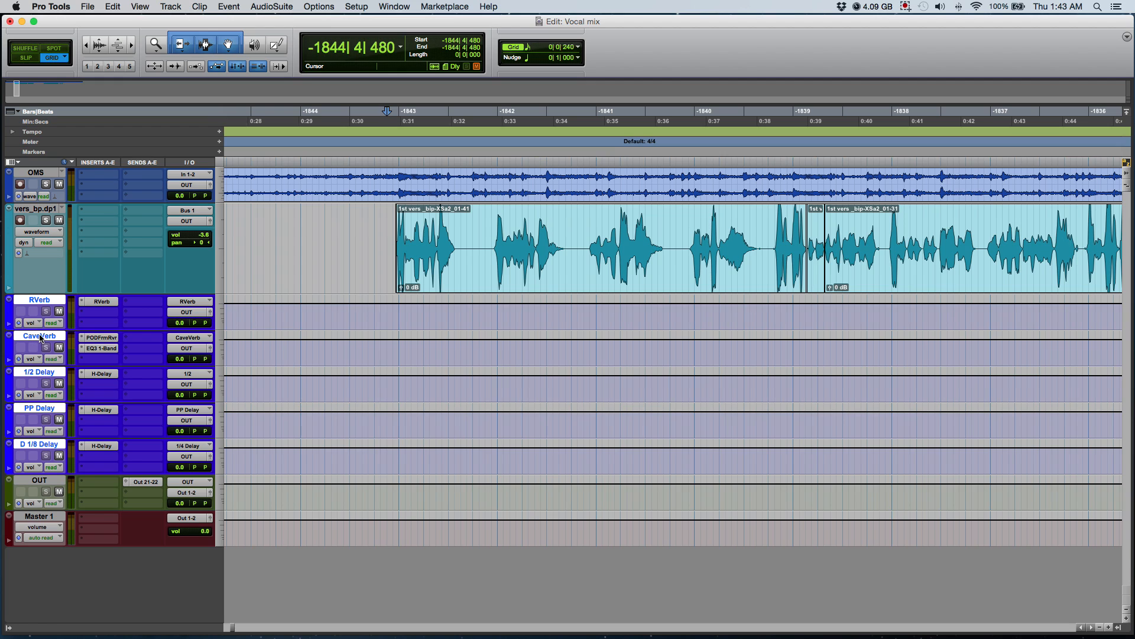
# Select the CaveVerb, 1/2 Delay and PP Delay return tracks one after another.
pyautogui.click(40, 337)
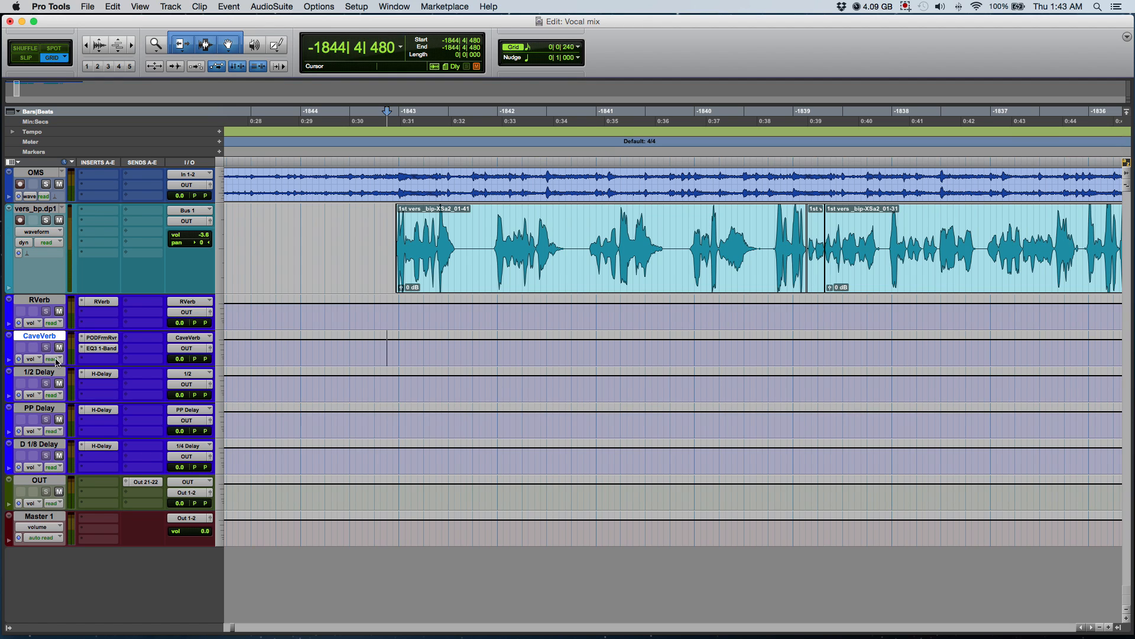
pyautogui.click(39, 372)
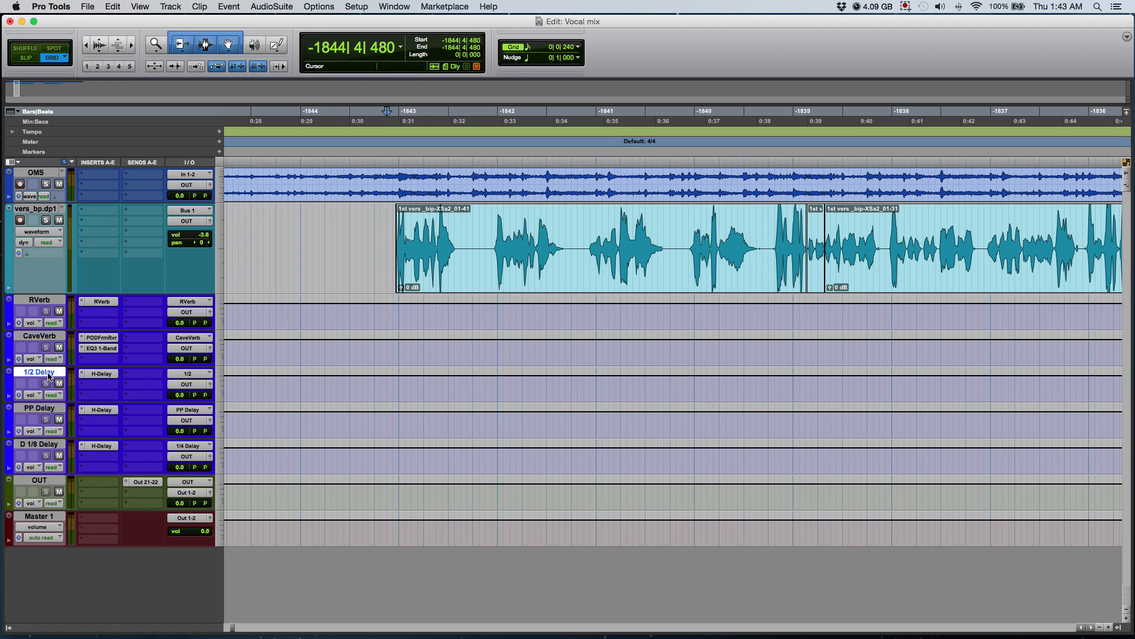
pyautogui.click(40, 408)
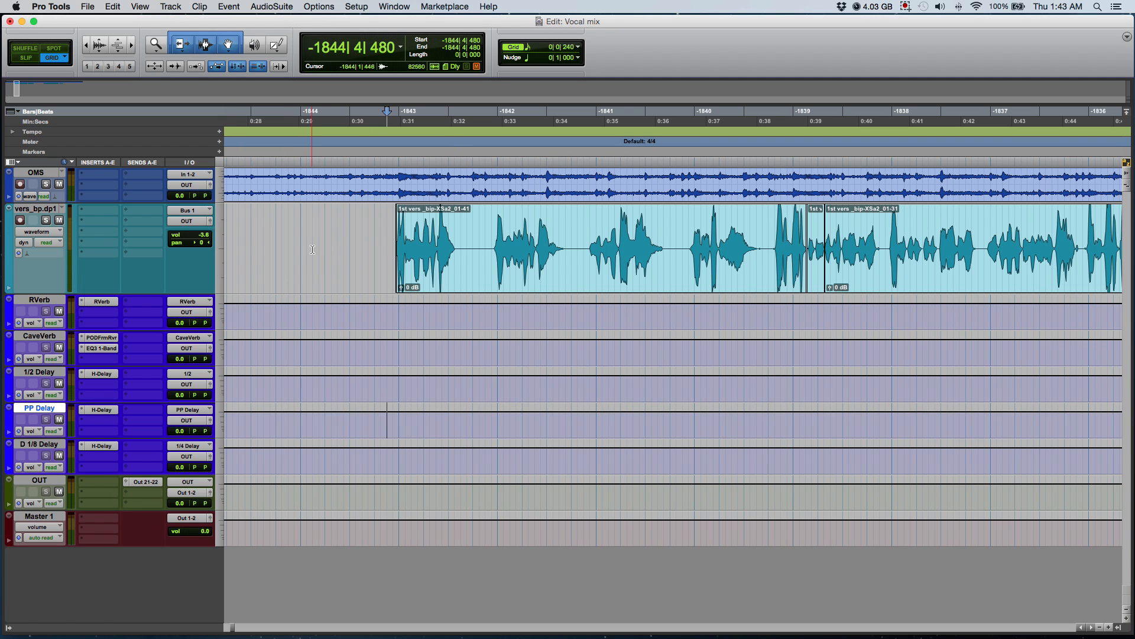
# Insert the Gain Reduction (mono) dynamics plug-in in the verse vocal track's first insert slot and move its window aside.
pyautogui.click(110, 211)
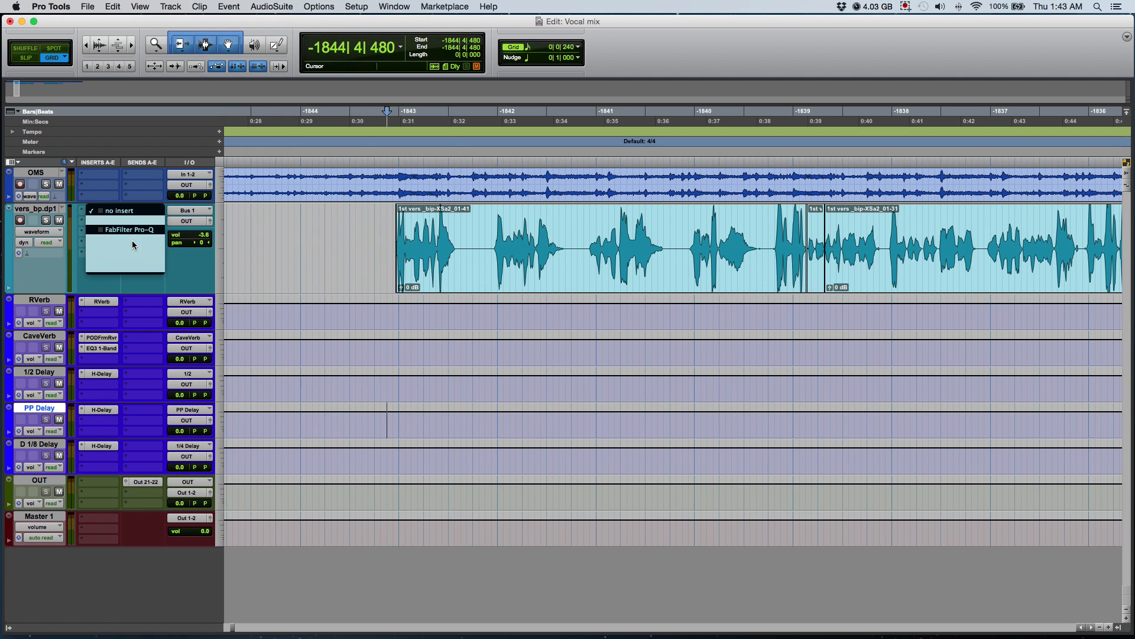
pyautogui.moveTo(134, 247)
pyautogui.moveTo(236, 288)
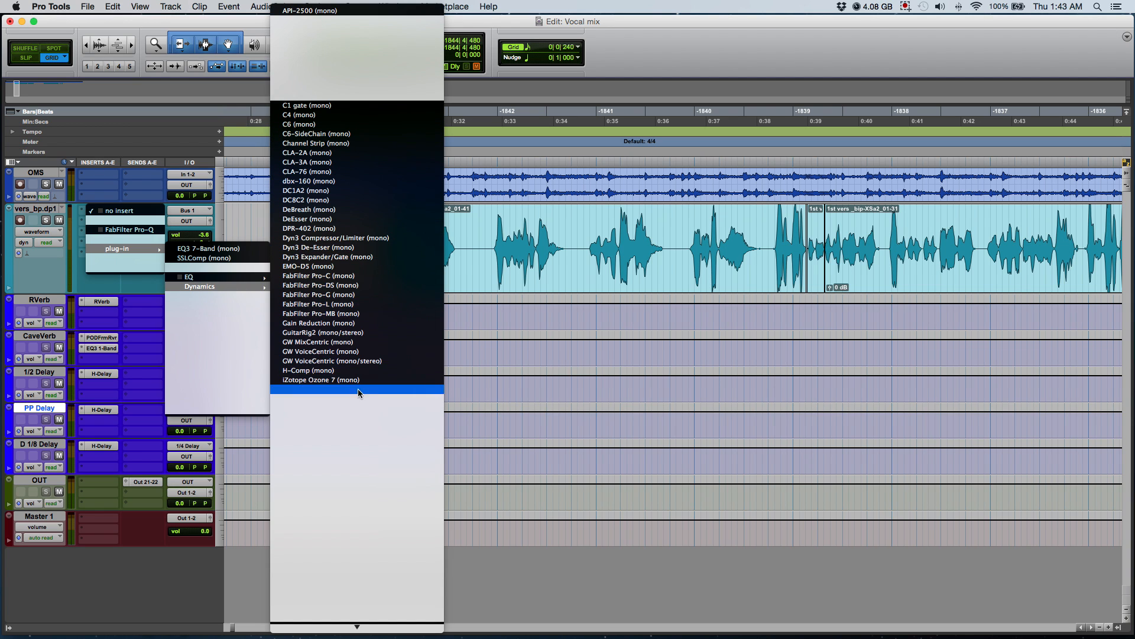
pyautogui.click(338, 323)
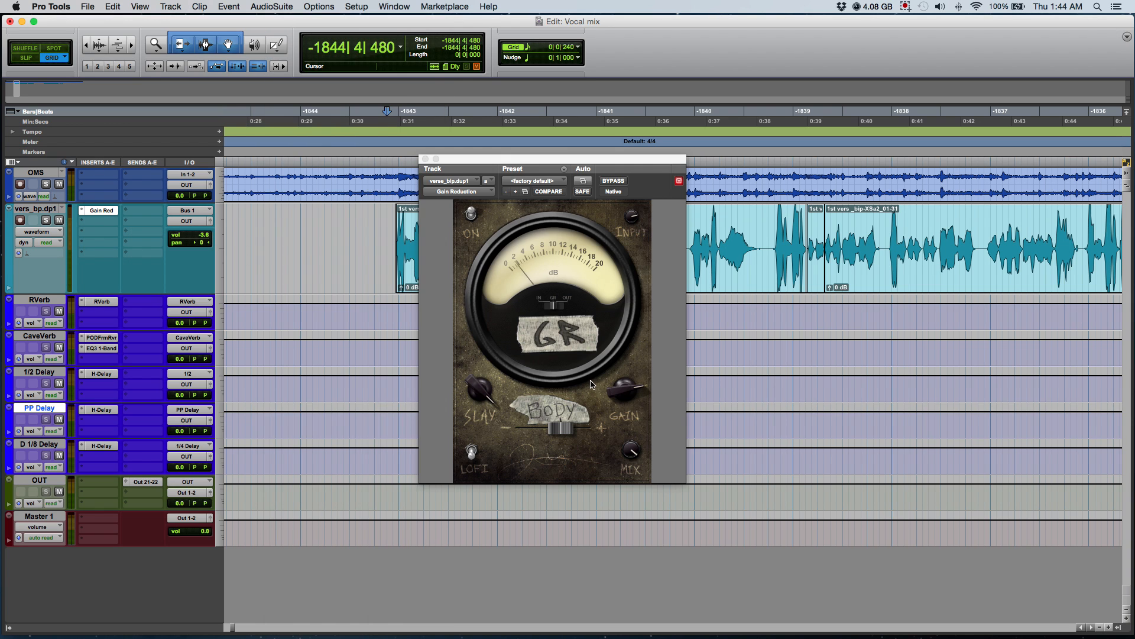
pyautogui.moveTo(524, 161); pyautogui.dragTo(738, 192)
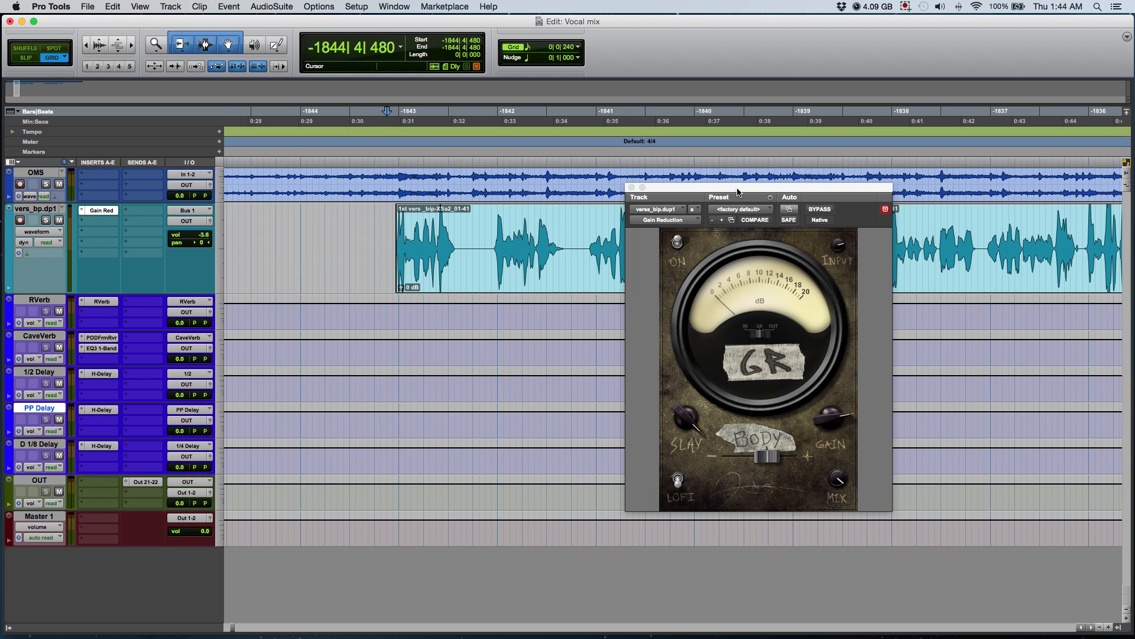
# Play the verse and lower the Gain Reduction plug-in's Slay amount to about 46.8.
pyautogui.press('space')
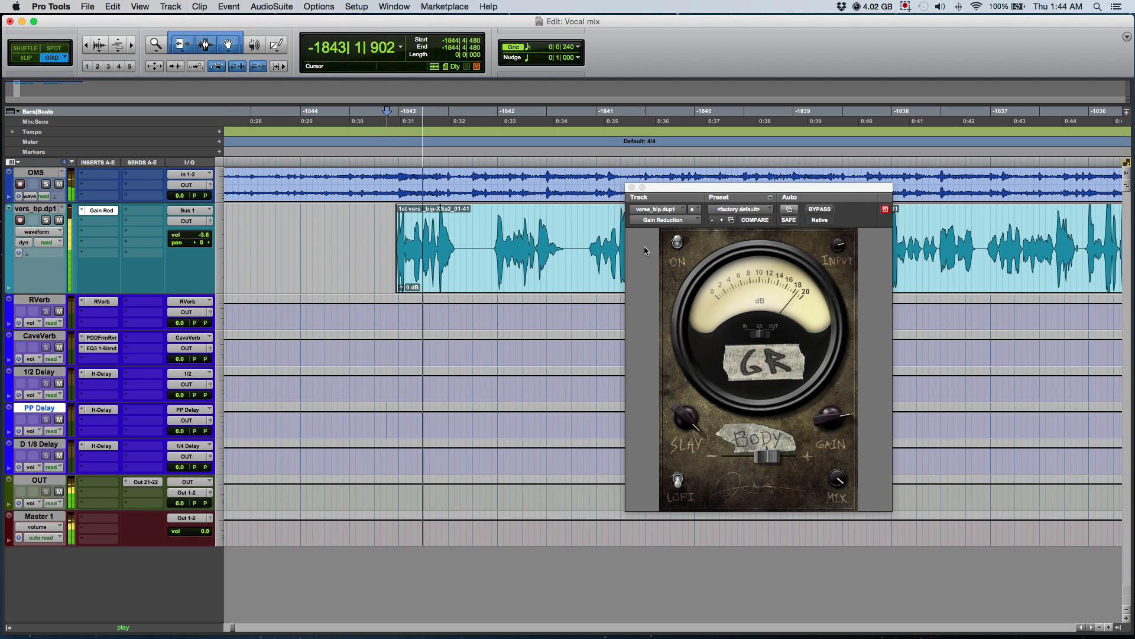
pyautogui.moveTo(685, 418)
pyautogui.mouseDown()
pyautogui.moveTo(678, 464)
pyautogui.moveTo(696, 425)
pyautogui.mouseUp()
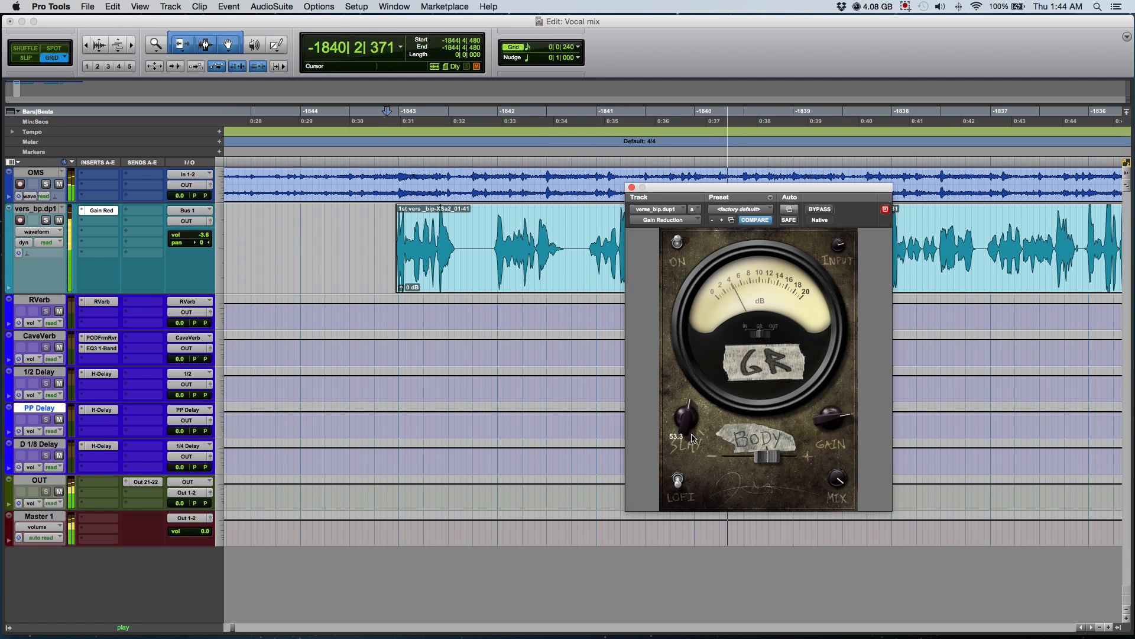
pyautogui.moveTo(693, 422); pyautogui.dragTo(694, 420)
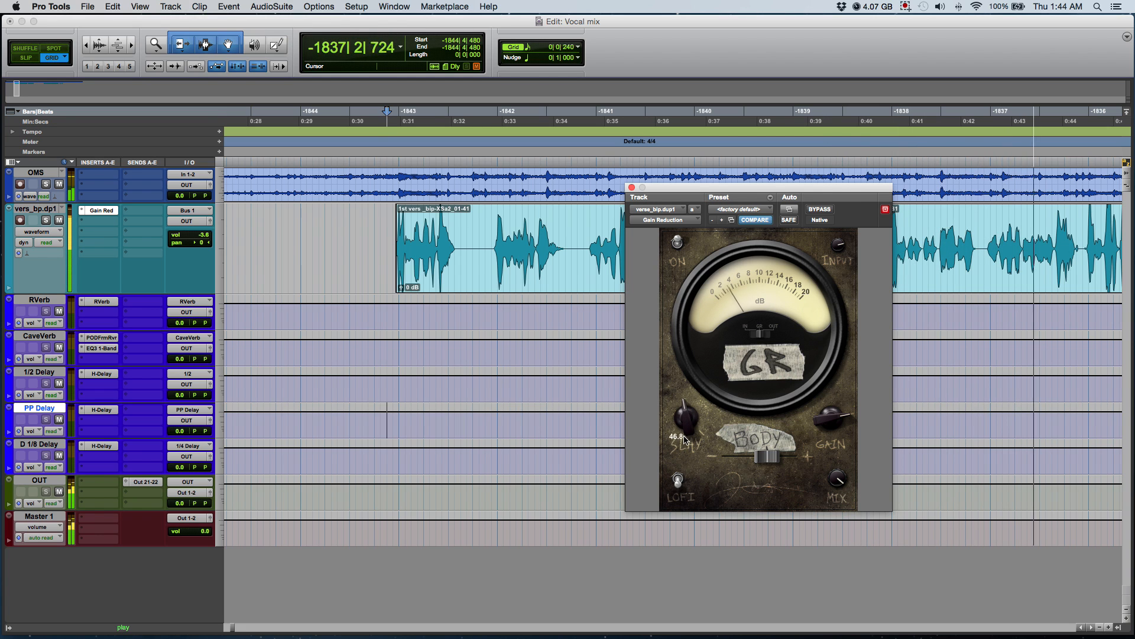
# Turn the Gain Reduction Mix down to about halfway, set Body to about -6.2 dB, and close the plug-in.
pyautogui.moveTo(836, 489); pyautogui.dragTo(839, 482)
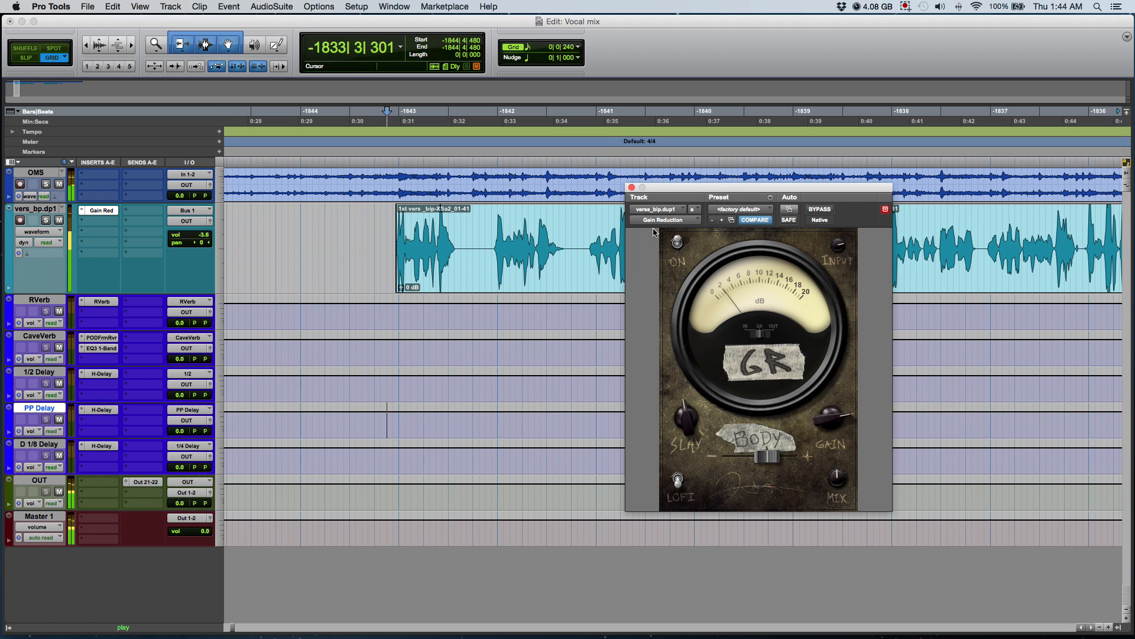
pyautogui.moveTo(769, 457); pyautogui.dragTo(756, 463)
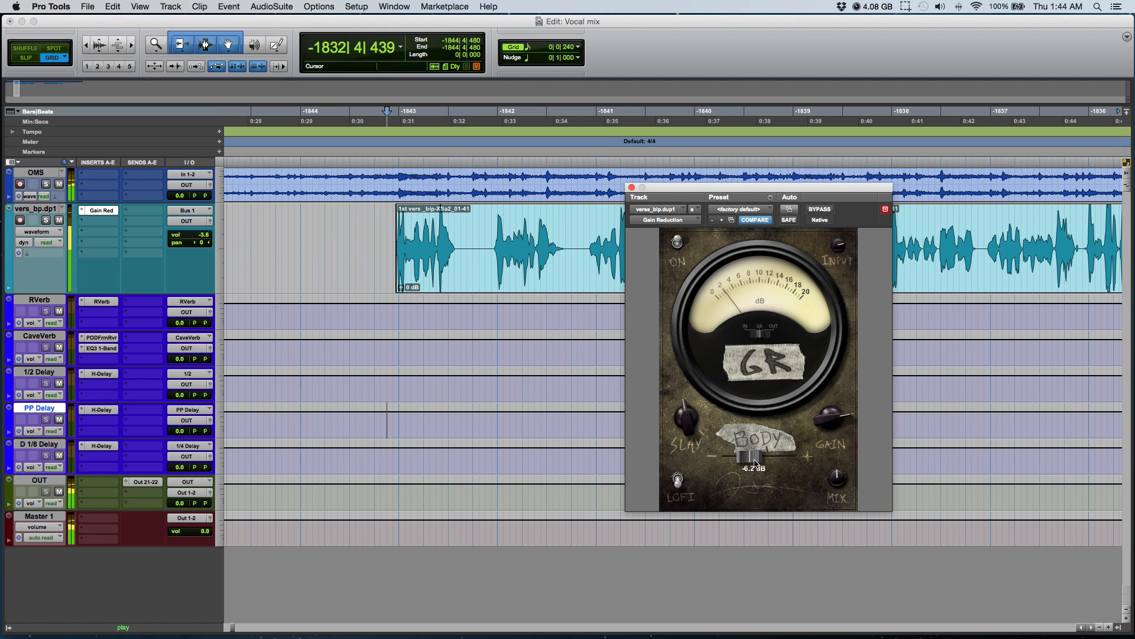
pyautogui.click(631, 188)
pyautogui.press('space')
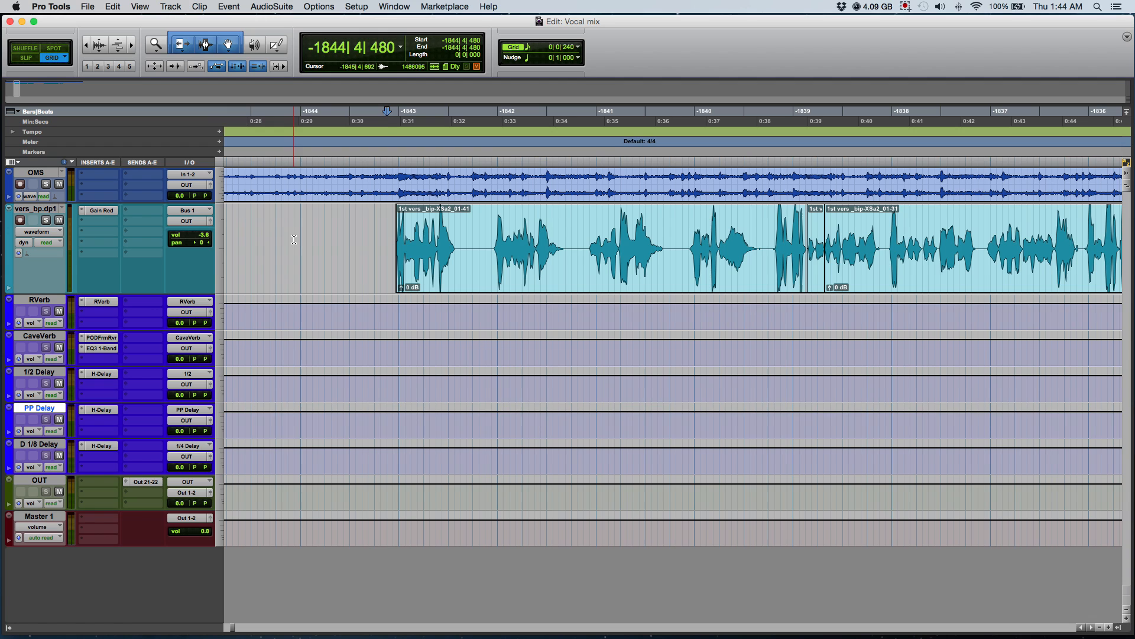
# Insert FabFilter Pro-Q in the verse vocal track's second insert slot.
pyautogui.moveTo(301, 236); pyautogui.dragTo(281, 238)
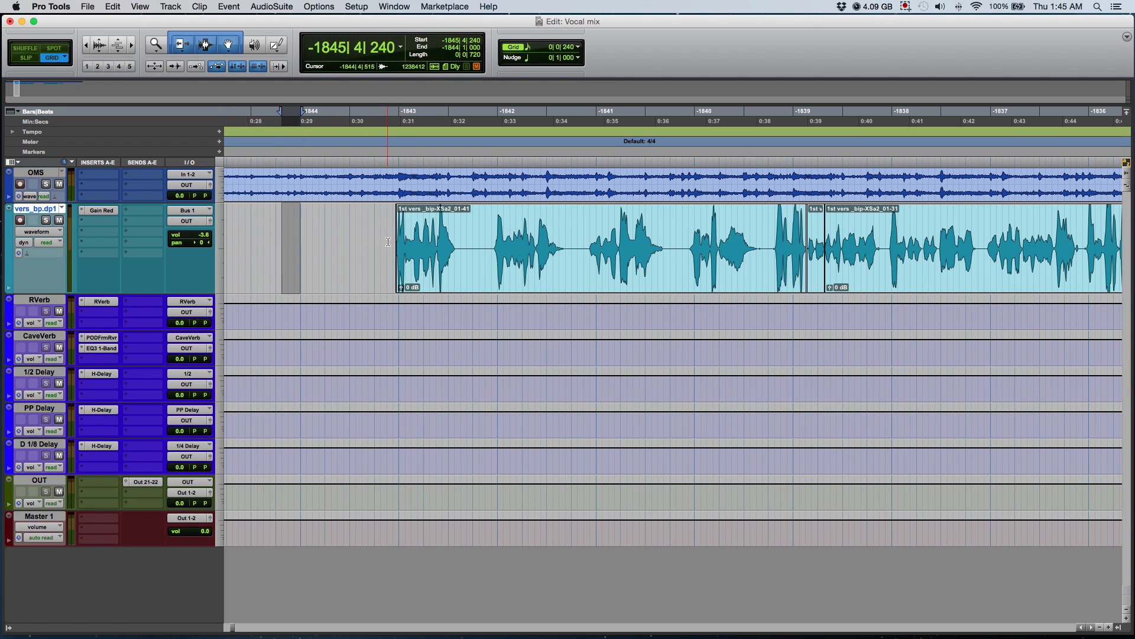
pyautogui.click(112, 221)
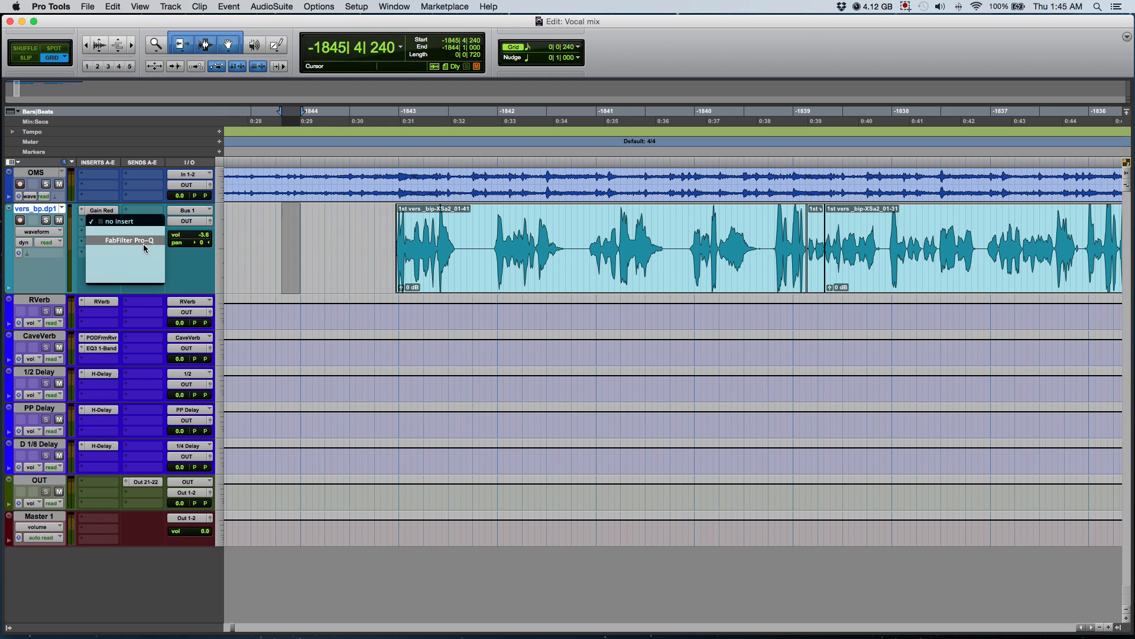
pyautogui.click(146, 242)
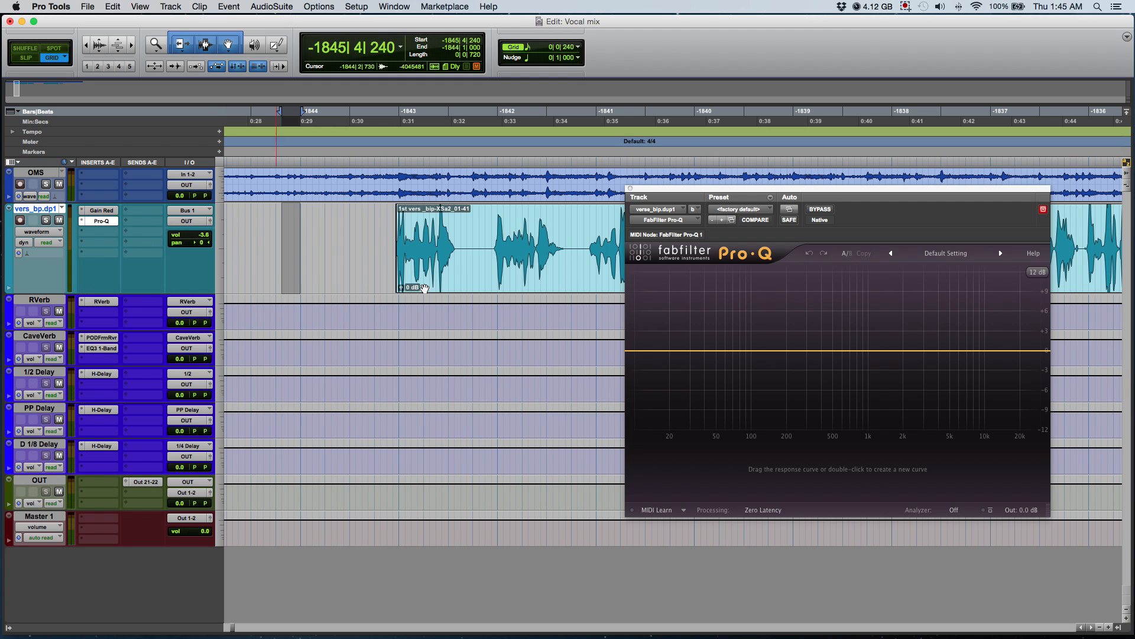
# Add a low-cut band to the vocal EQ and adjust it during playback to about 146 Hz with a Q of about 0.98.
pyautogui.moveTo(635, 353); pyautogui.dragTo(756, 348)
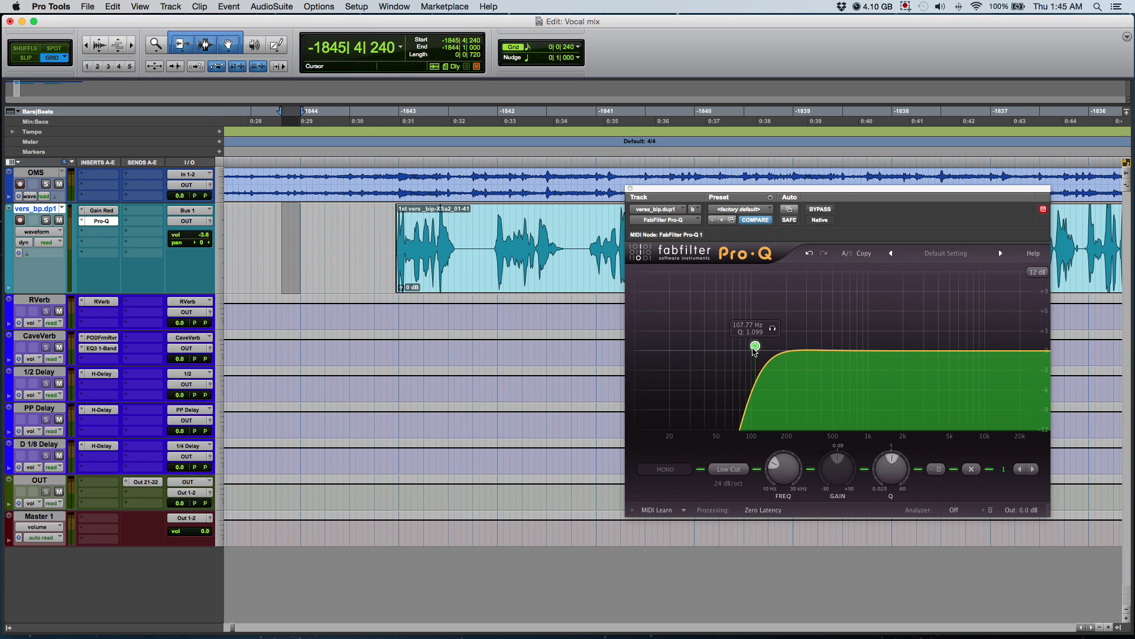
pyautogui.moveTo(789, 190); pyautogui.dragTo(634, 193)
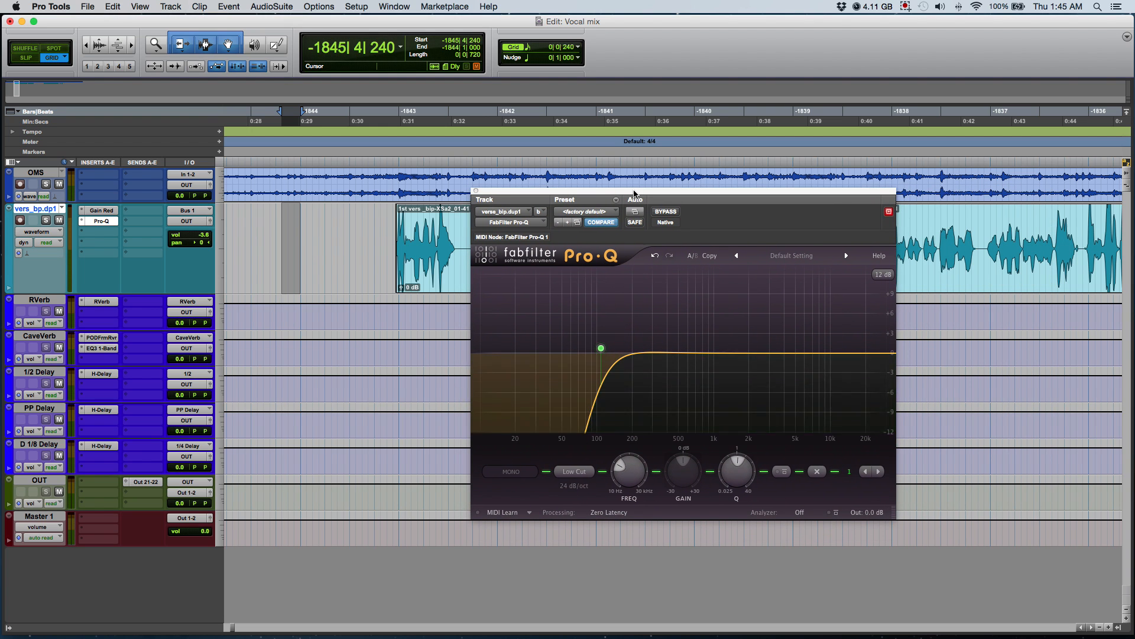
pyautogui.press('space')
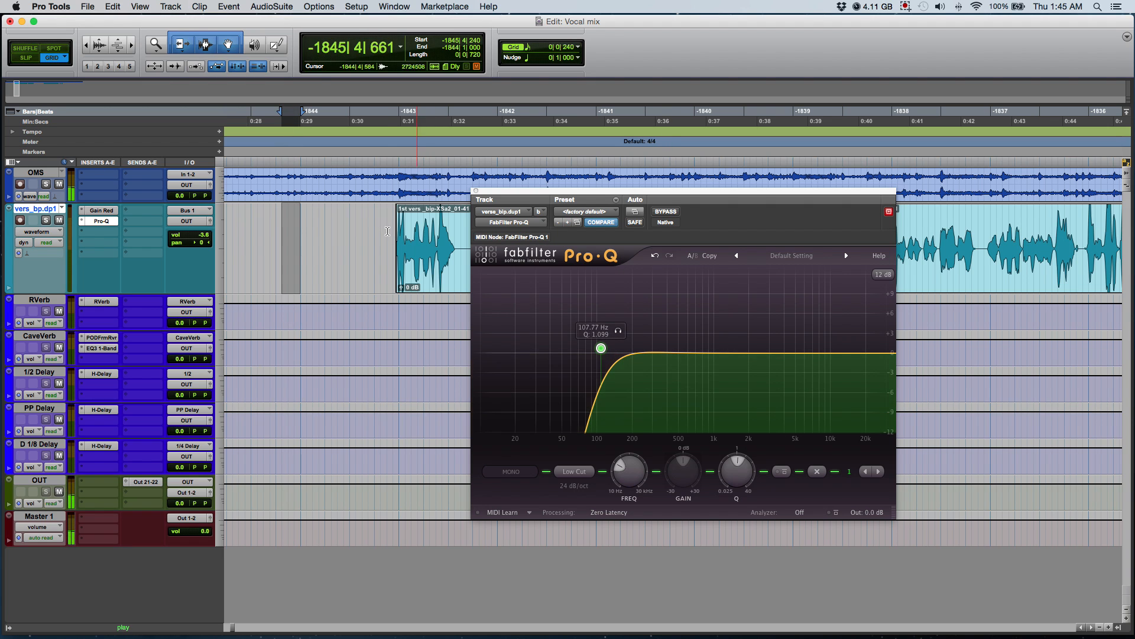
pyautogui.moveTo(600, 350)
pyautogui.mouseDown()
pyautogui.moveTo(644, 351)
pyautogui.moveTo(618, 357)
pyautogui.mouseUp()
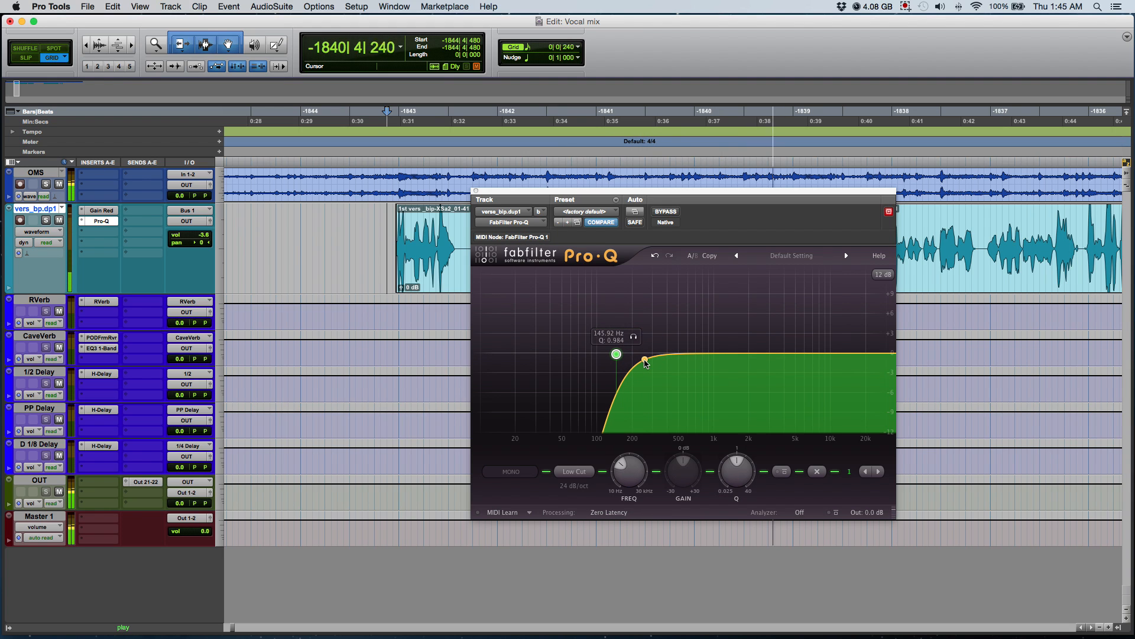
pyautogui.press('space')
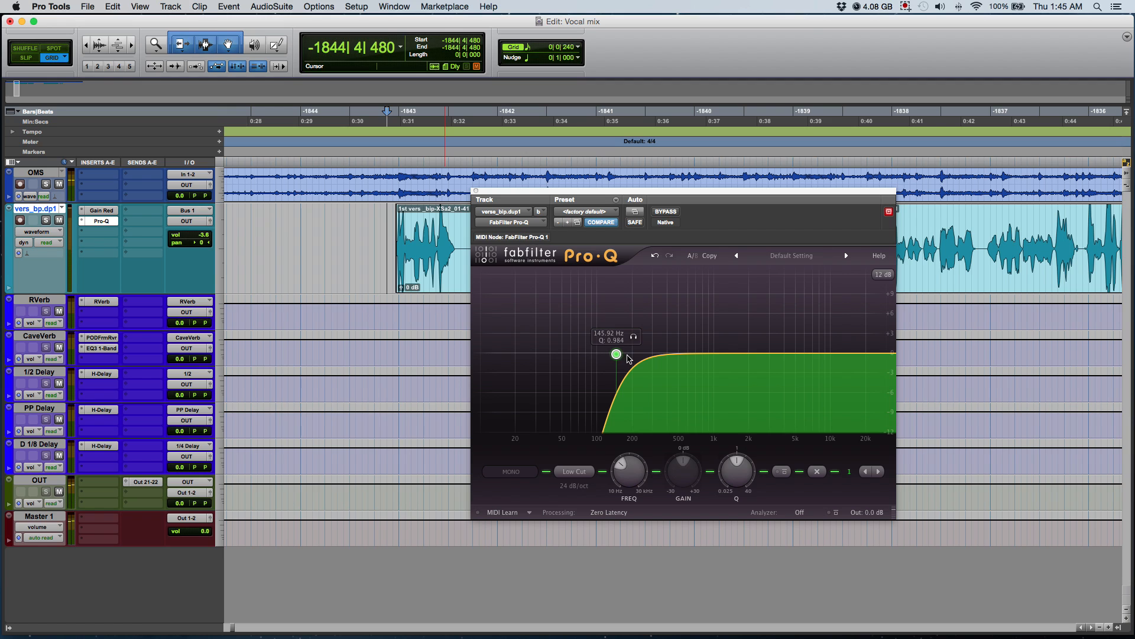
# Add a bell band to the vocal EQ and tune it during playback to about 502 Hz, -2.44 dB, with a Q of about 2.95.
pyautogui.click(723, 349)
pyautogui.moveTo(732, 469); pyautogui.dragTo(731, 448)
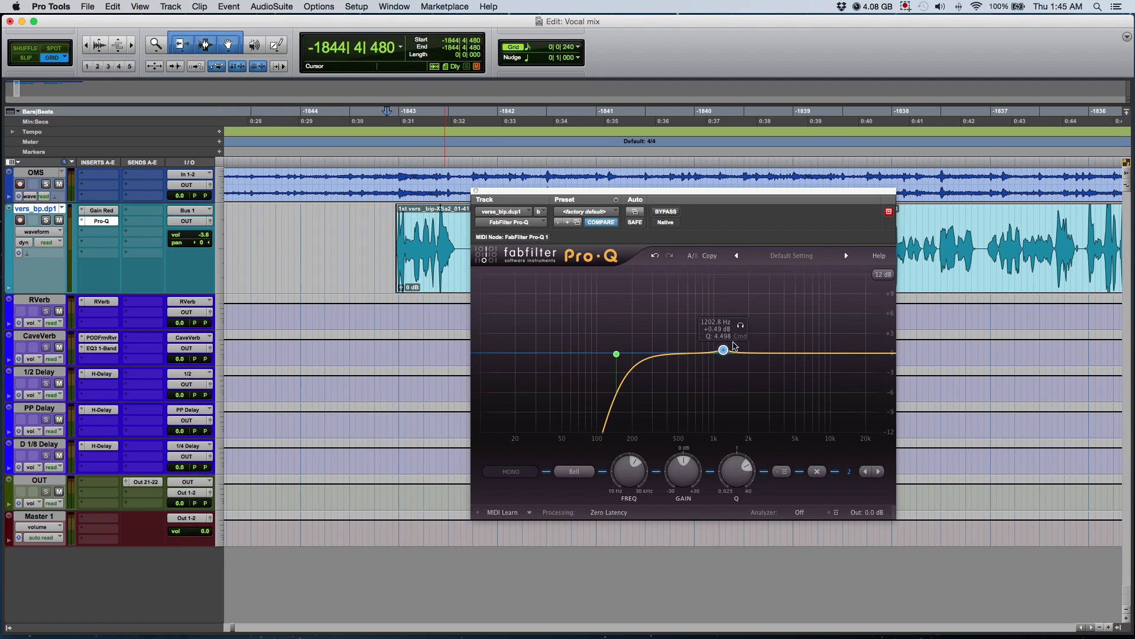
pyautogui.moveTo(726, 353); pyautogui.dragTo(679, 288)
pyautogui.press('space')
pyautogui.moveTo(687, 471); pyautogui.dragTo(735, 480)
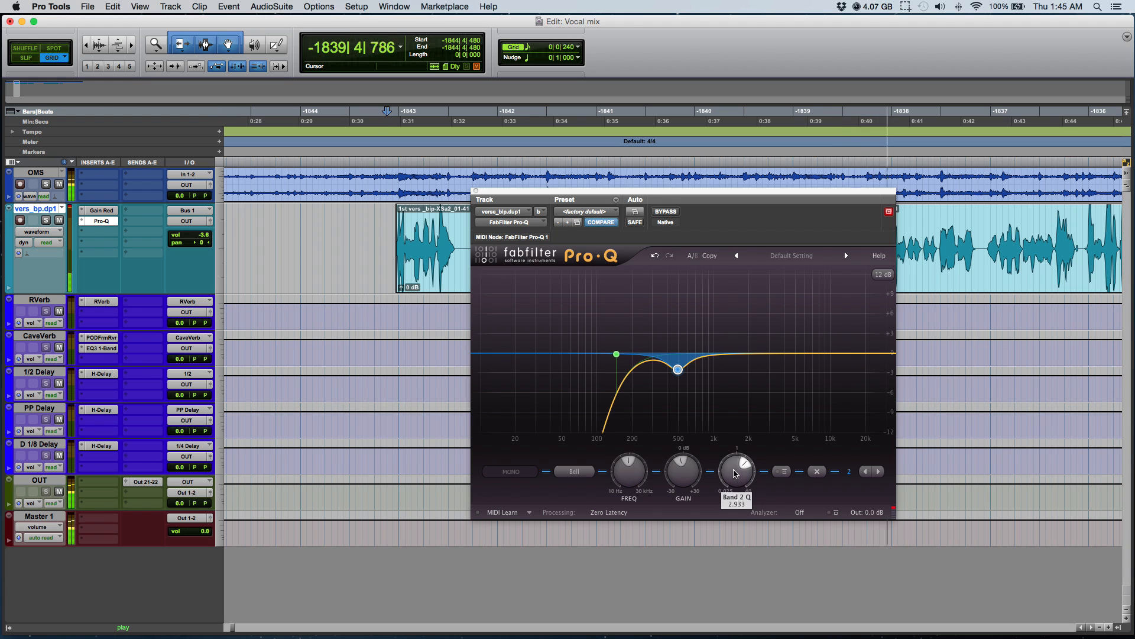
# Disable the 502 Hz bell band during playback, listen to the difference, and enable it again.
pyautogui.rightClick(679, 370)
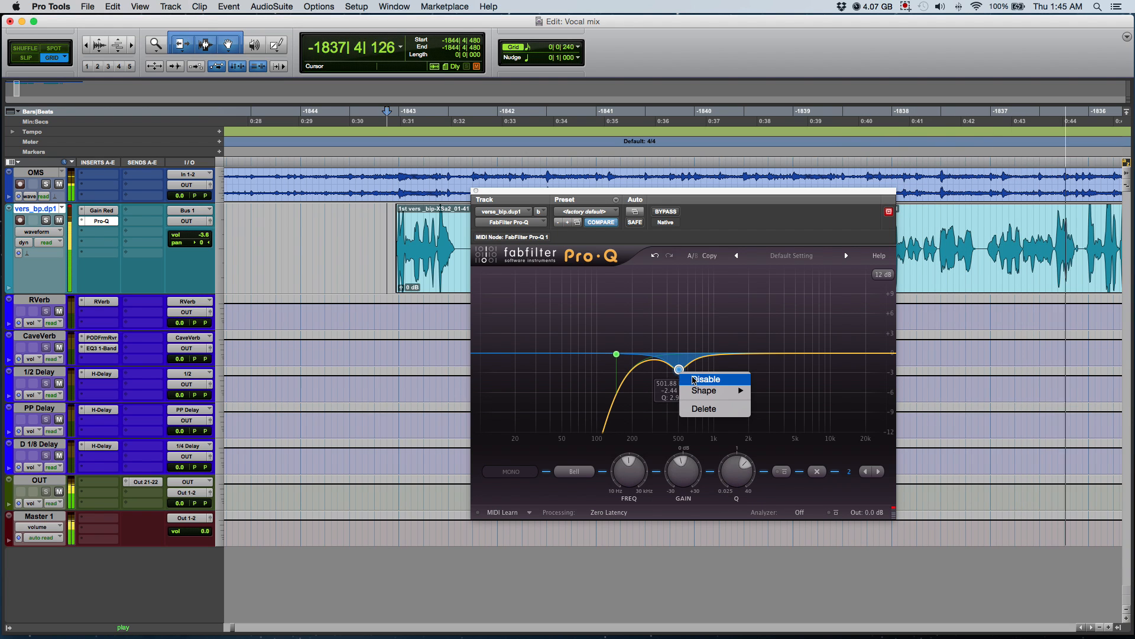
pyautogui.click(695, 379)
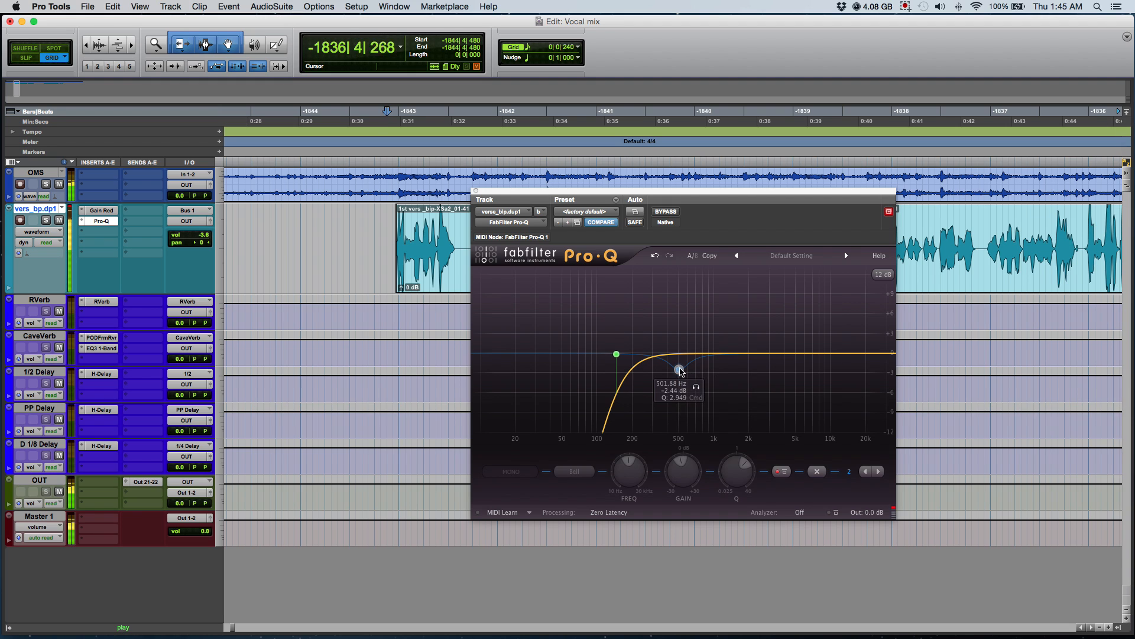
pyautogui.rightClick(680, 371)
pyautogui.click(693, 377)
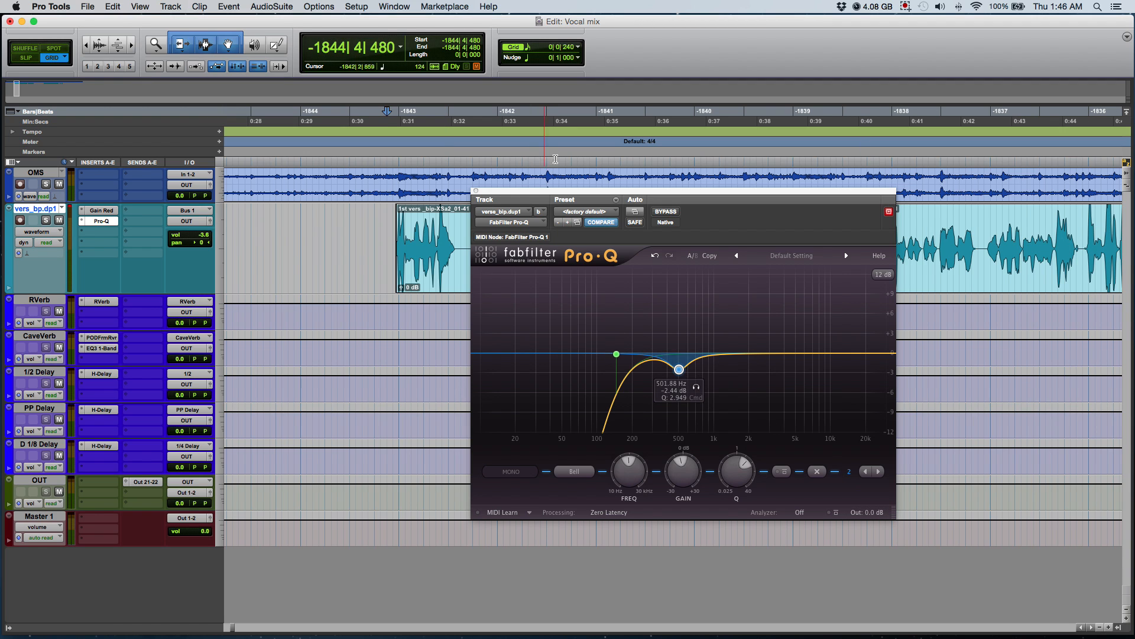
# Add a narrow bell band with a Q of about 12.7 and, during playback, cut about 3.5 dB near 4 kHz.
pyautogui.moveTo(587, 195); pyautogui.dragTo(552, 173)
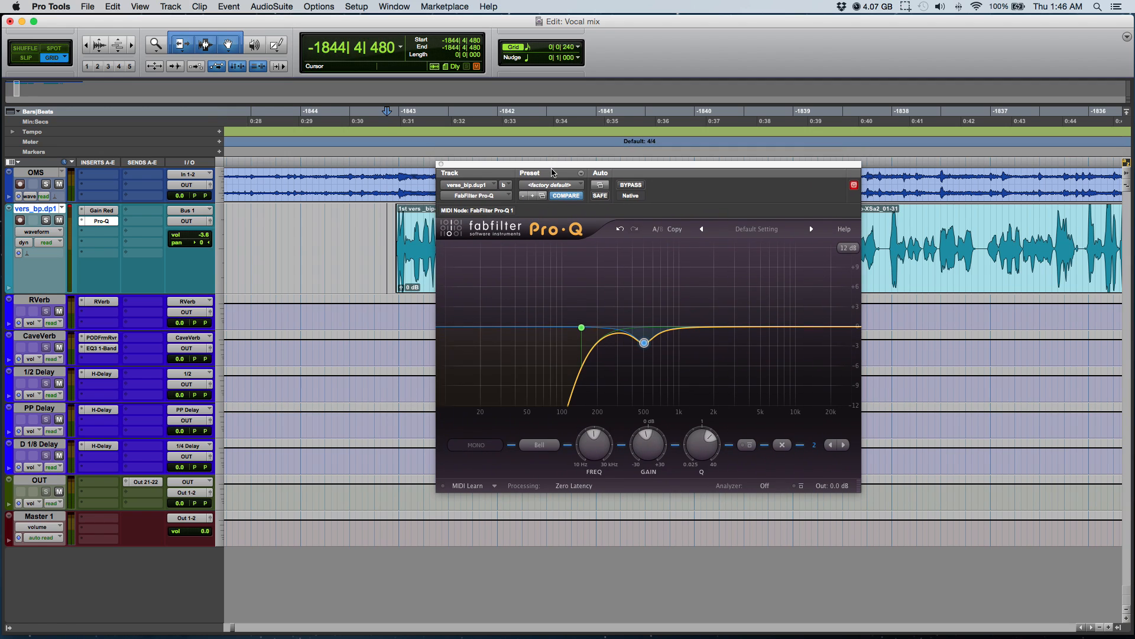
pyautogui.click(743, 327)
pyautogui.moveTo(702, 445); pyautogui.dragTo(689, 409)
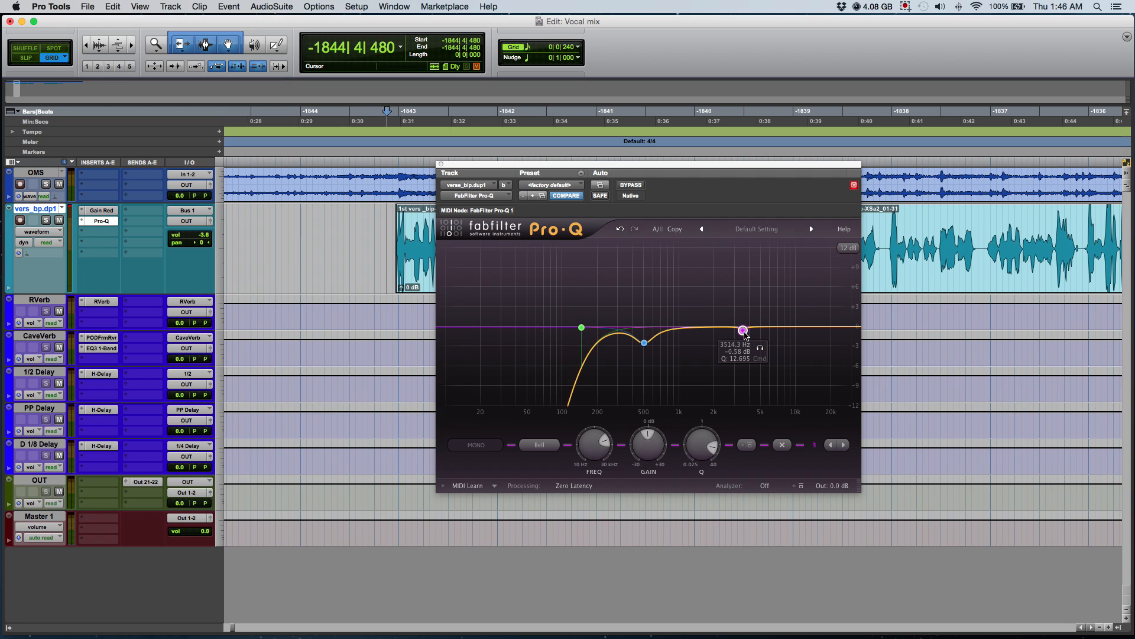
pyautogui.press('space')
pyautogui.moveTo(744, 333); pyautogui.dragTo(750, 270)
pyautogui.moveTo(652, 448); pyautogui.dragTo(653, 473)
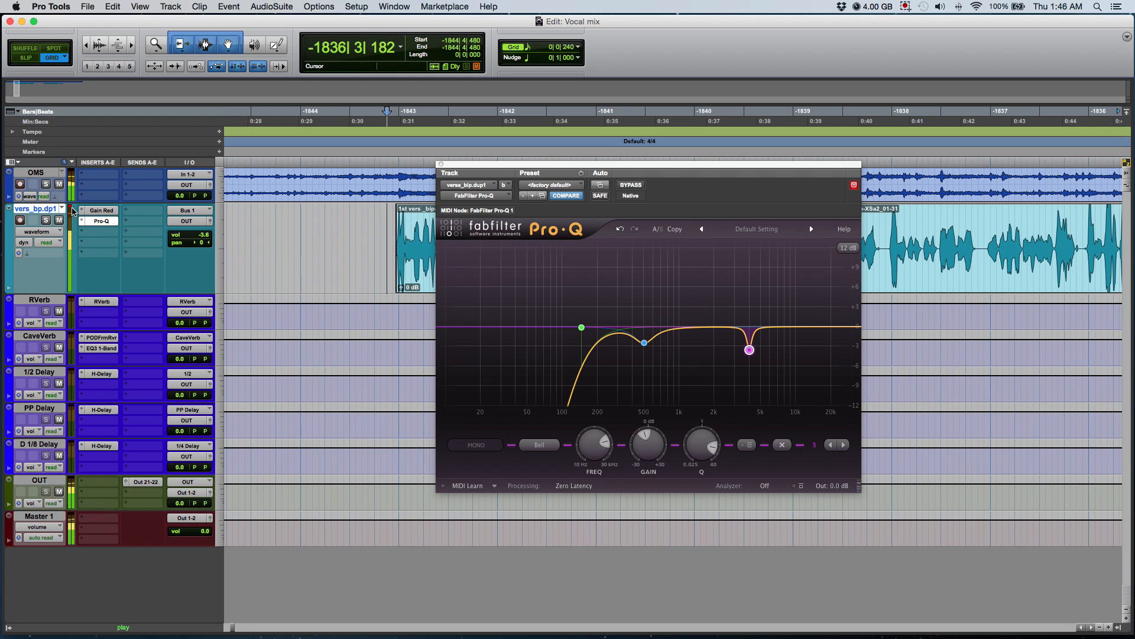
# Lower the vocal EQ's output level to -1.9 dB, stop playback and close the plug-in.
pyautogui.moveTo(829, 484)
pyautogui.moveTo(830, 466); pyautogui.dragTo(829, 473)
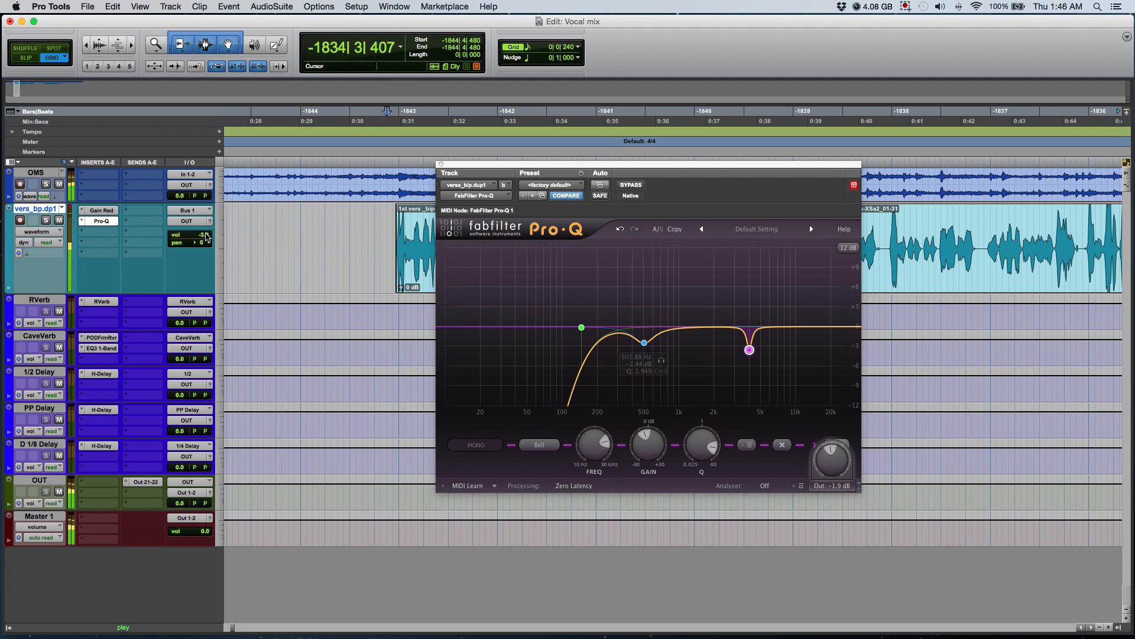
pyautogui.moveTo(204, 235); pyautogui.dragTo(205, 237)
pyautogui.press('space')
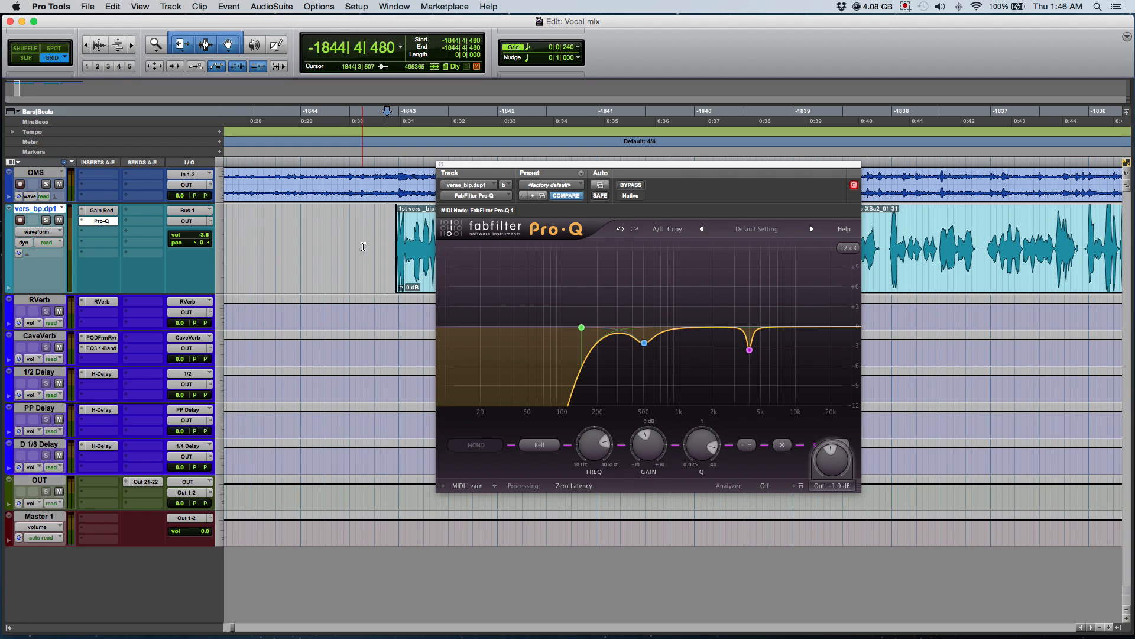
pyautogui.click(440, 164)
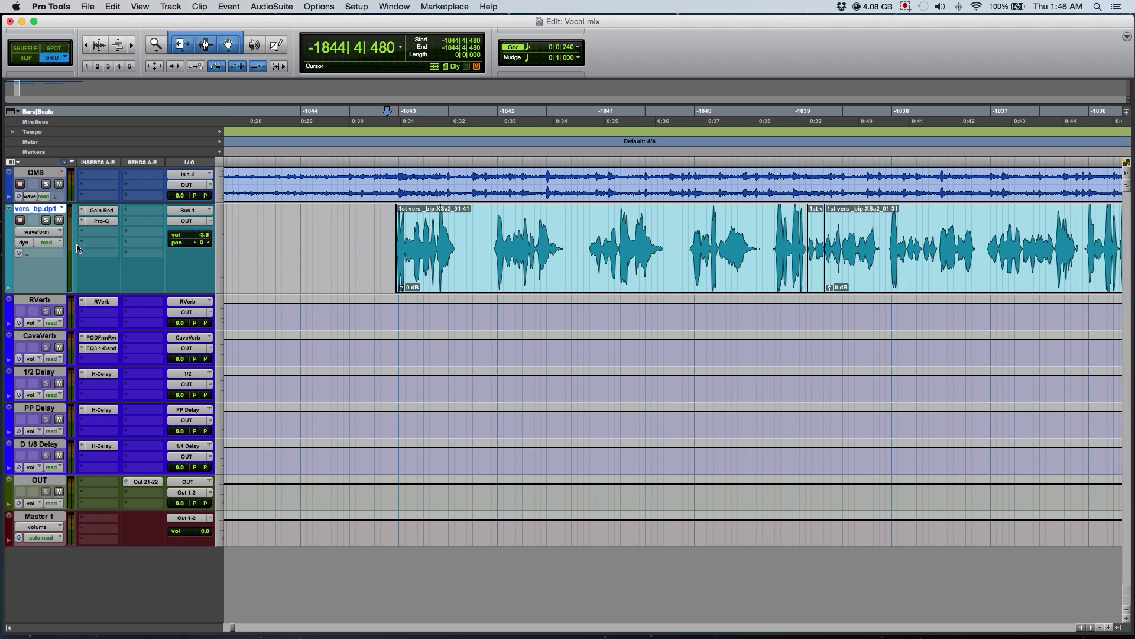
# Insert the FabFilter Pro-MB (mono) multiband dynamics plug-in in the verse vocal track's third insert slot.
pyautogui.click(107, 234)
pyautogui.moveTo(139, 270)
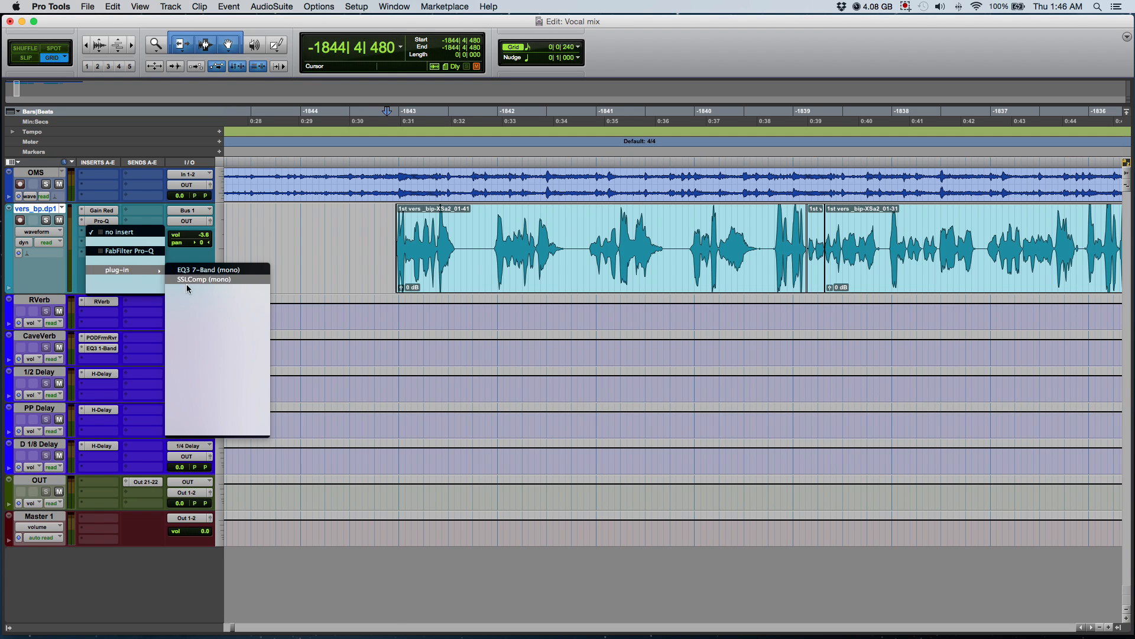
pyautogui.moveTo(211, 346)
pyautogui.moveTo(229, 307)
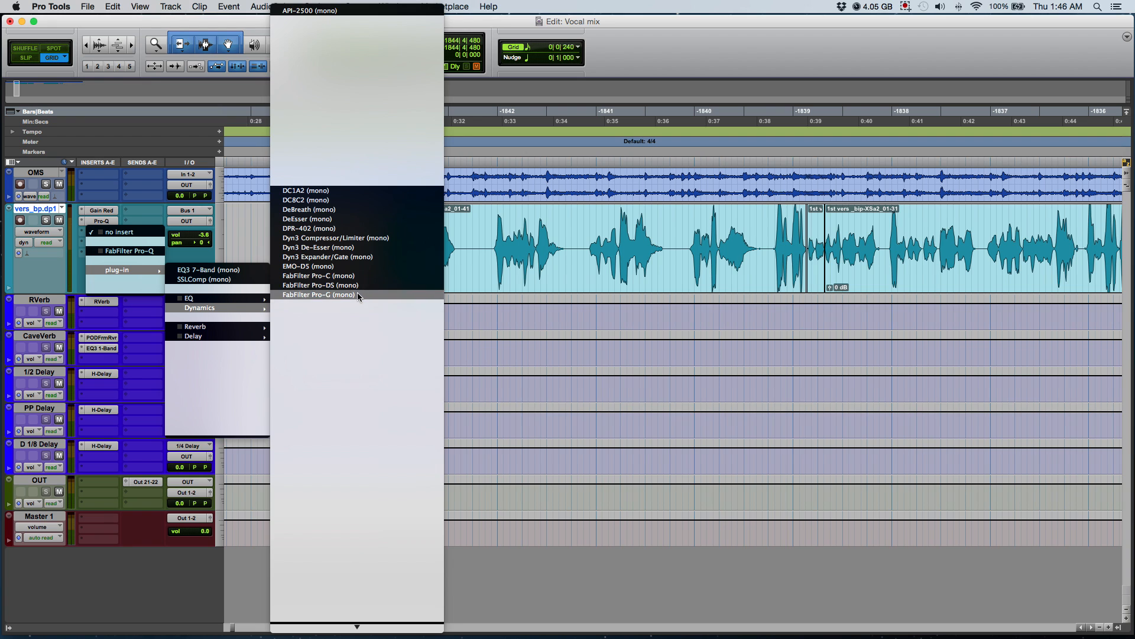
pyautogui.click(351, 314)
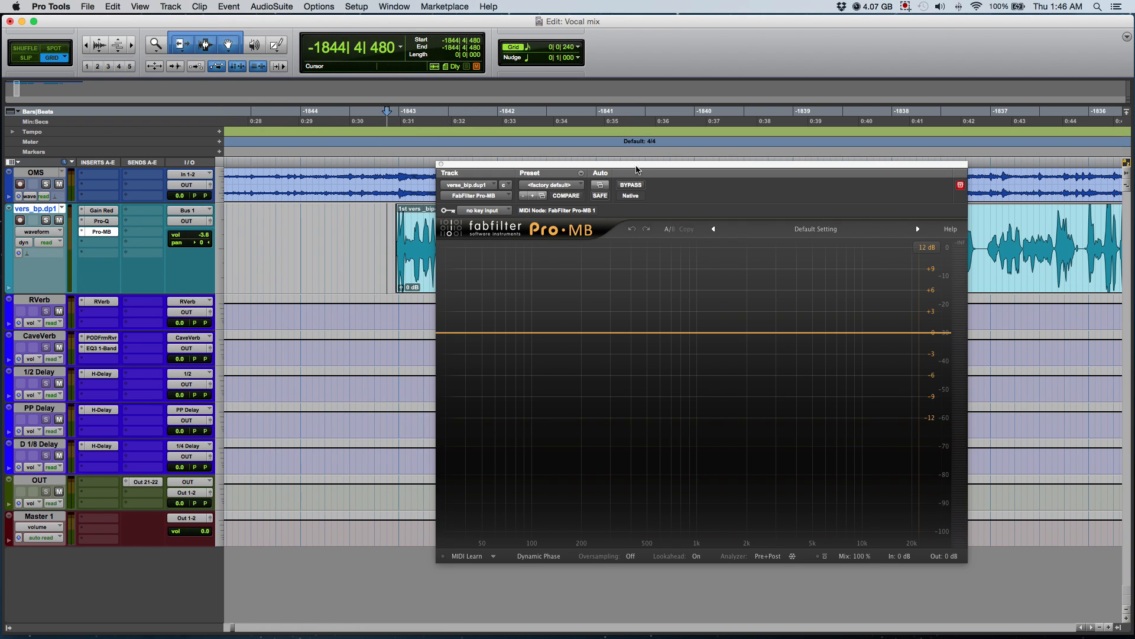
# Load the Vocalhighcontrol preset in the verse vocal's Pro-MB and save the session.
pyautogui.moveTo(636, 170); pyautogui.dragTo(558, 140)
pyautogui.click(742, 199)
pyautogui.click(726, 176)
pyautogui.click(493, 153)
pyautogui.click(498, 137)
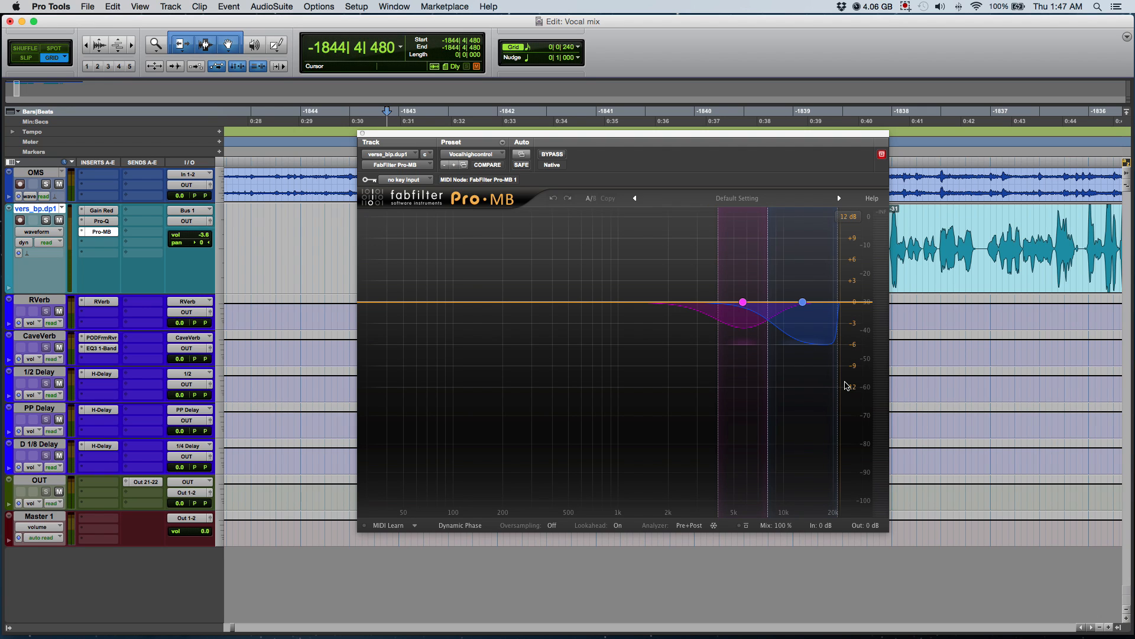
pyautogui.press('super+s')
pyautogui.moveTo(570, 136); pyautogui.dragTo(638, 142)
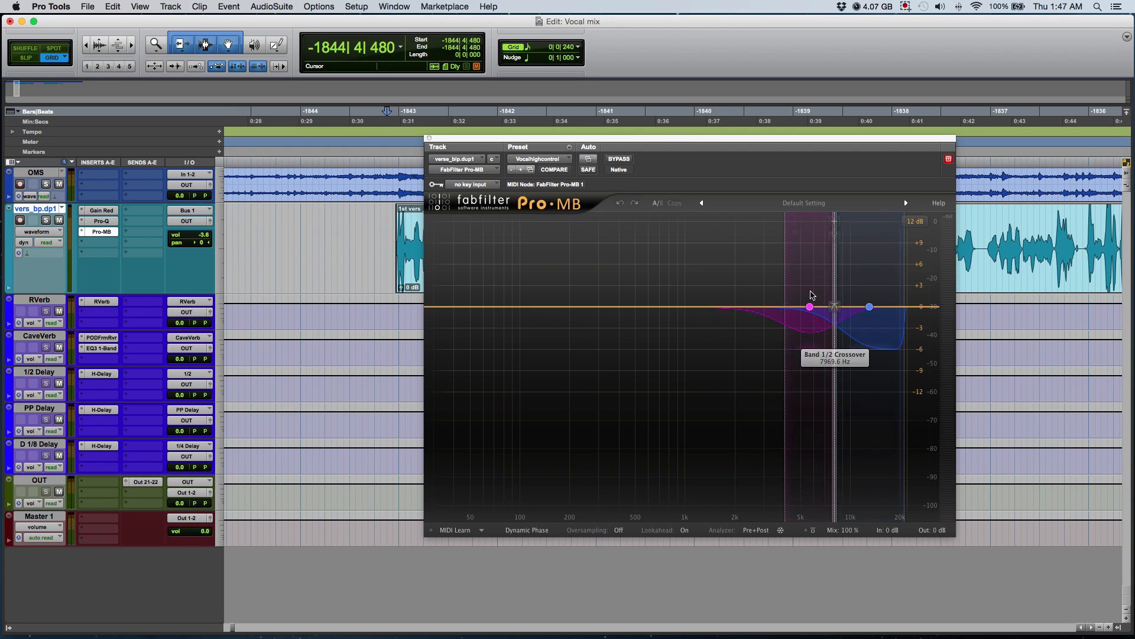
# During playback, raise the Pro-MB thresholds to about -16.8 dB on band 1 and about -19.5 dB on band 2.
pyautogui.click(811, 308)
pyautogui.click(870, 311)
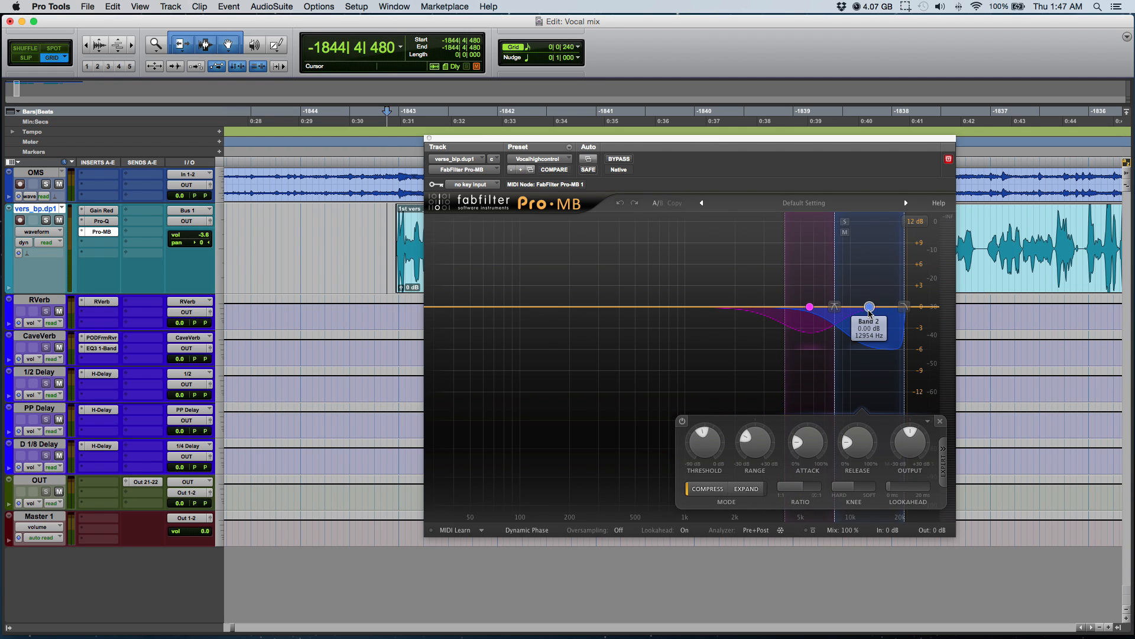
pyautogui.press('space')
pyautogui.click(810, 306)
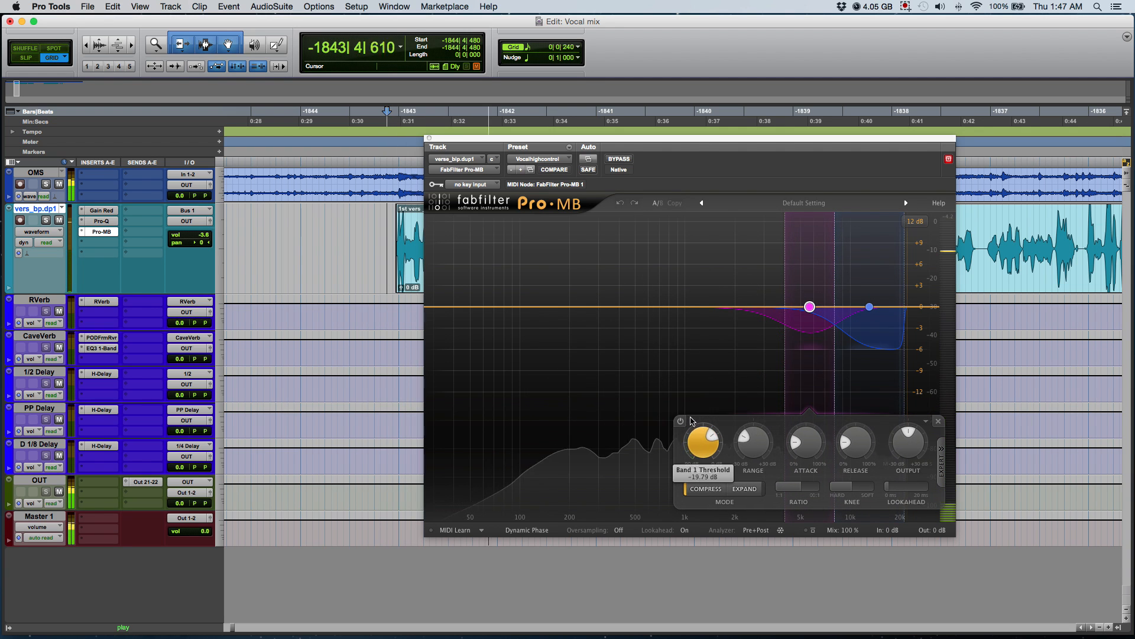
pyautogui.moveTo(704, 451); pyautogui.dragTo(697, 438)
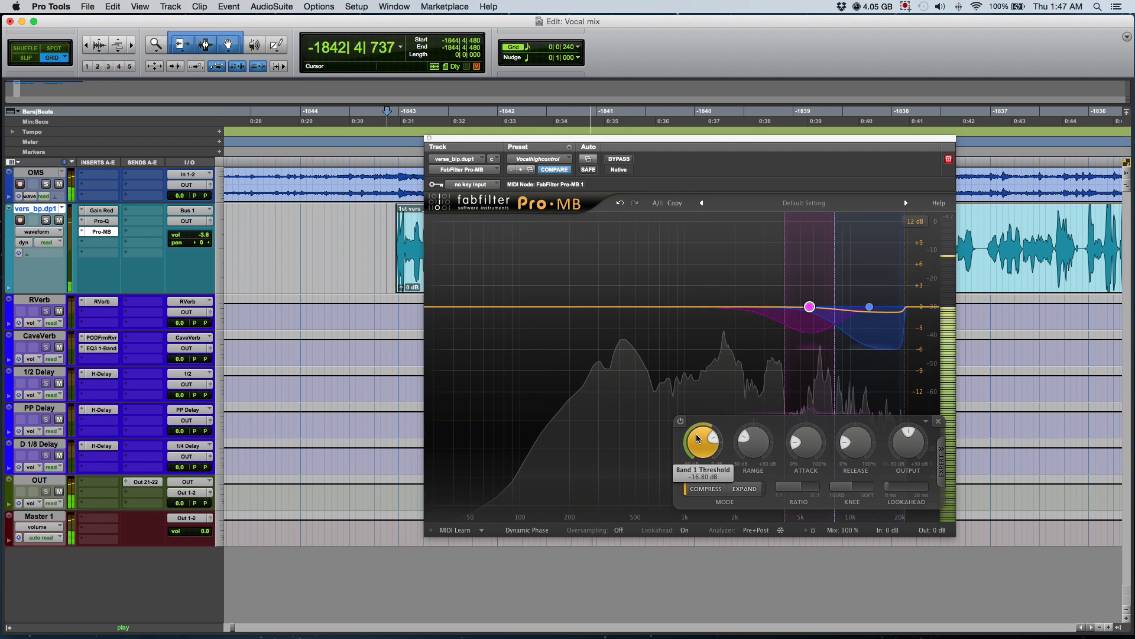
pyautogui.click(869, 307)
pyautogui.moveTo(693, 448); pyautogui.dragTo(688, 424)
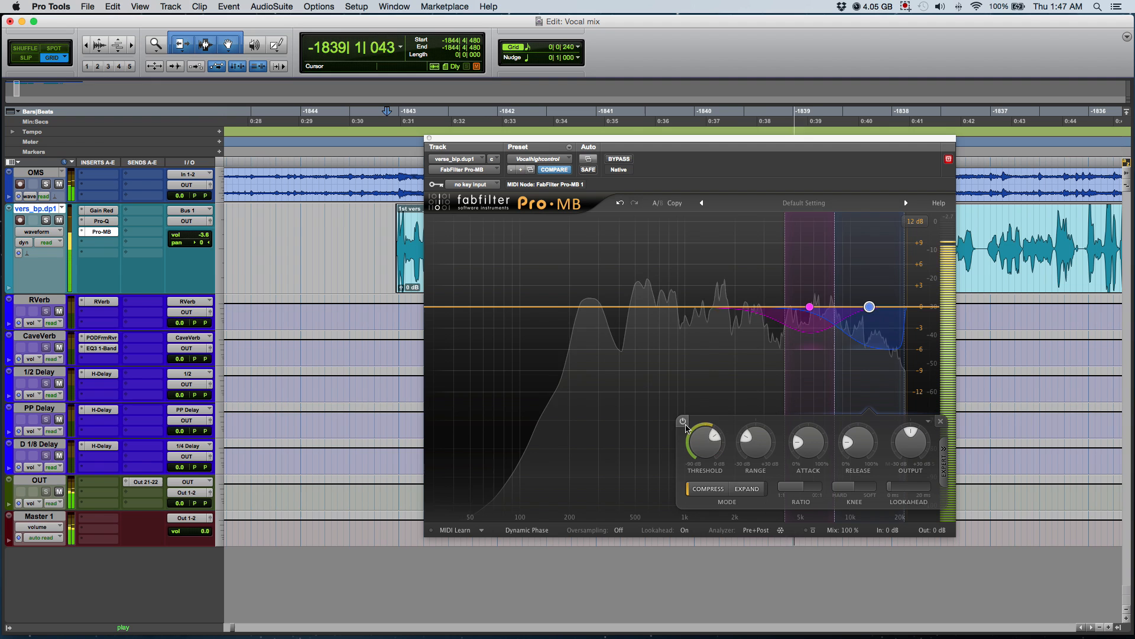
pyautogui.click(810, 308)
pyautogui.click(868, 307)
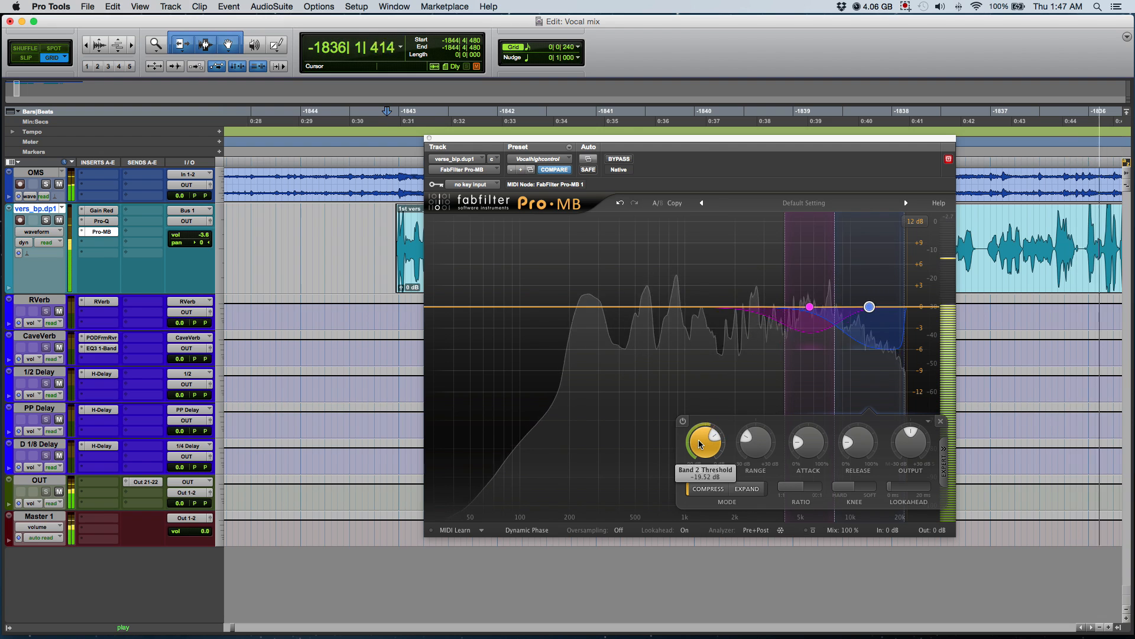
# Bypass Pro-MB during playback to compare the vocal, enable it again and stop playback.
pyautogui.click(620, 160)
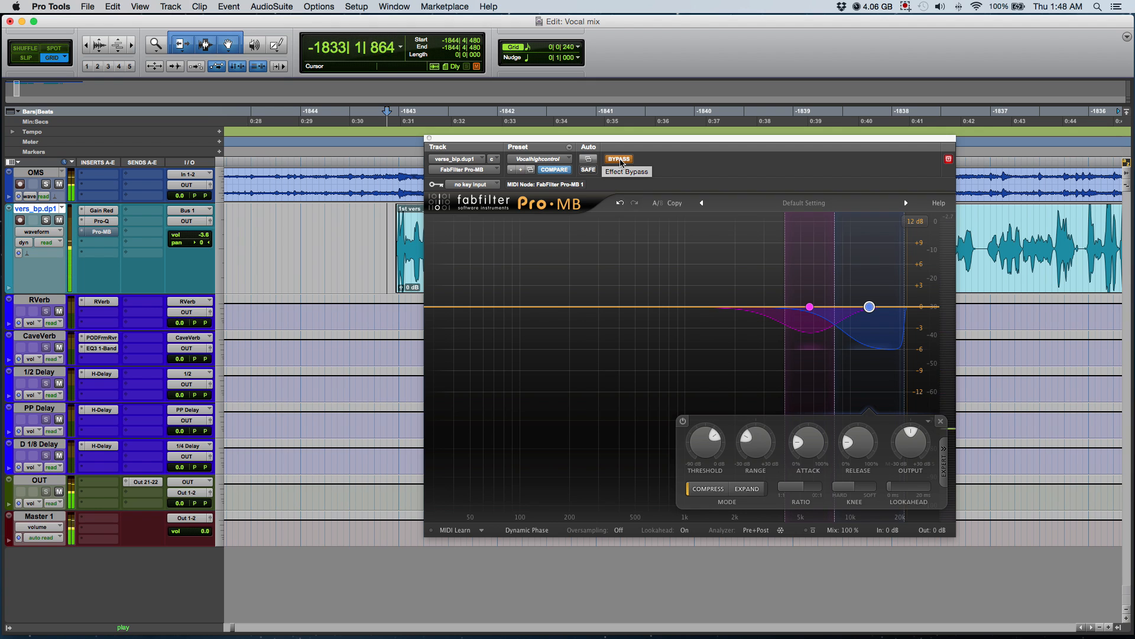
pyautogui.click(619, 159)
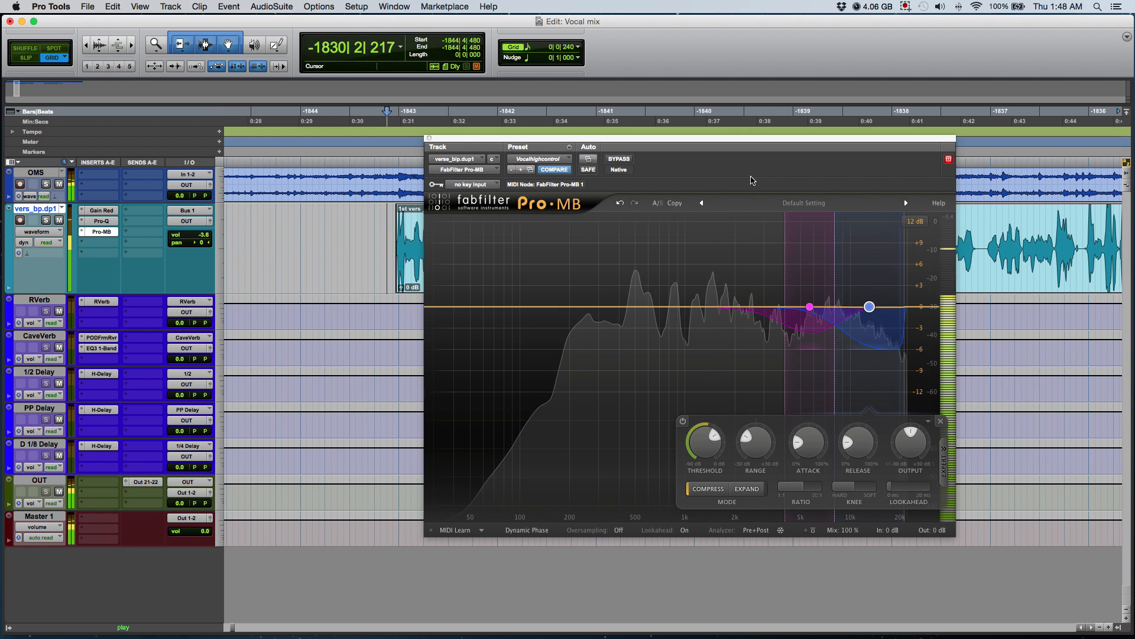
pyautogui.click(810, 308)
pyautogui.press('space')
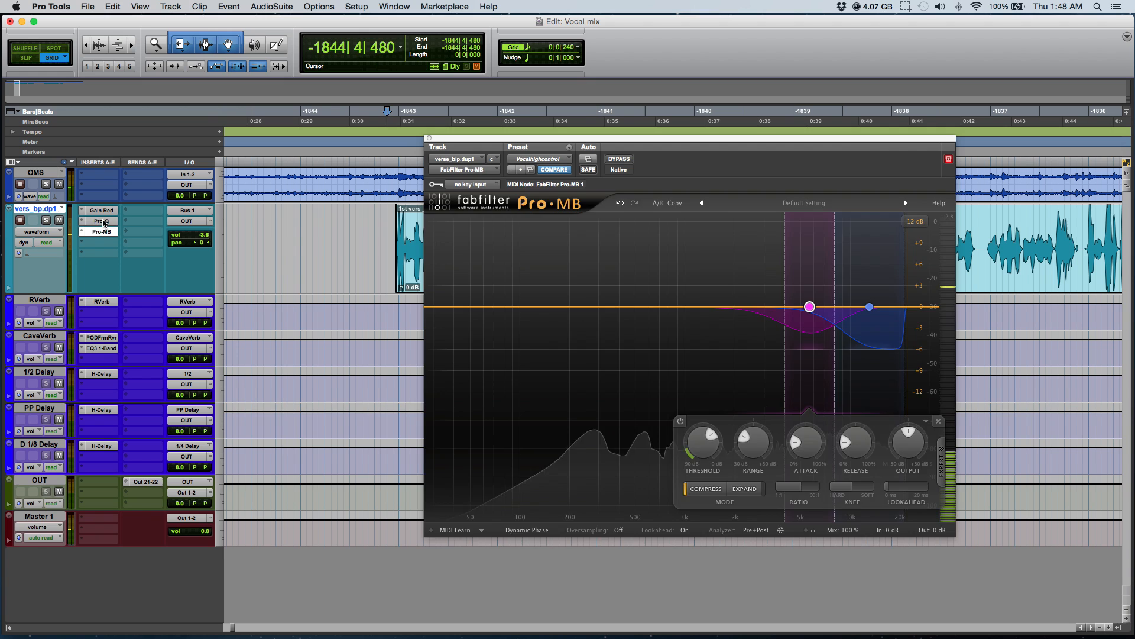
# In the vocal's Pro-Q, add a narrow bell band and, during playback, cut about 3 dB near 700 Hz.
pyautogui.click(102, 221)
pyautogui.doubleClick(664, 300)
pyautogui.moveTo(686, 420); pyautogui.dragTo(691, 383)
pyautogui.press('space')
pyautogui.moveTo(664, 300); pyautogui.dragTo(651, 243)
pyautogui.moveTo(636, 418); pyautogui.dragTo(637, 453)
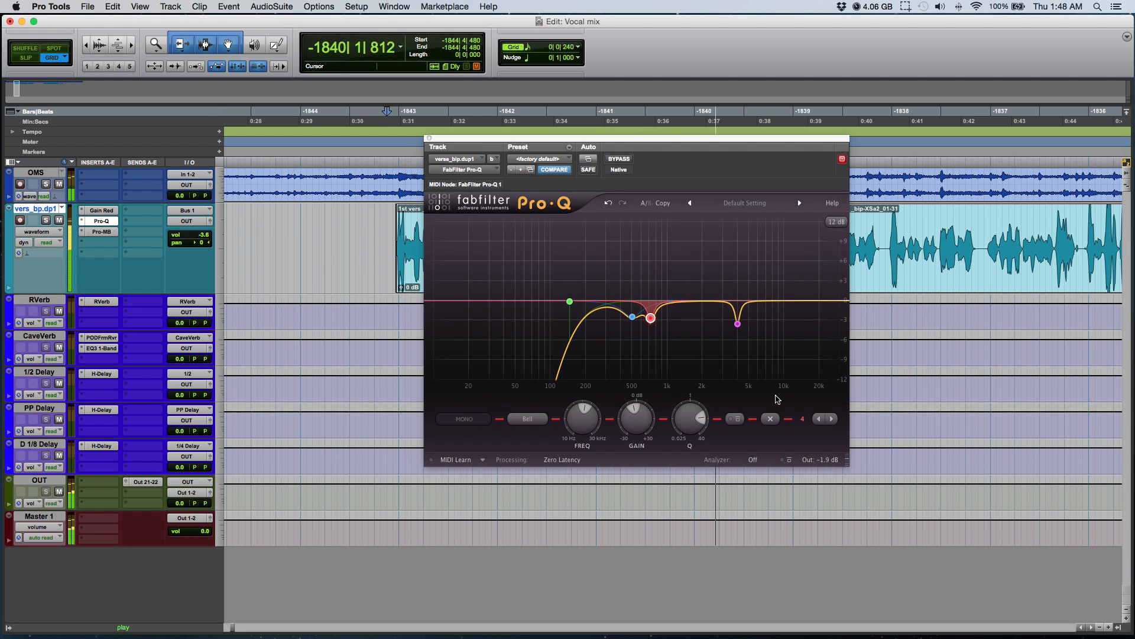
# Set the Pro-Q analyzer to Post-EQ, then close the plug-in and stop playback.
pyautogui.click(753, 459)
pyautogui.click(764, 496)
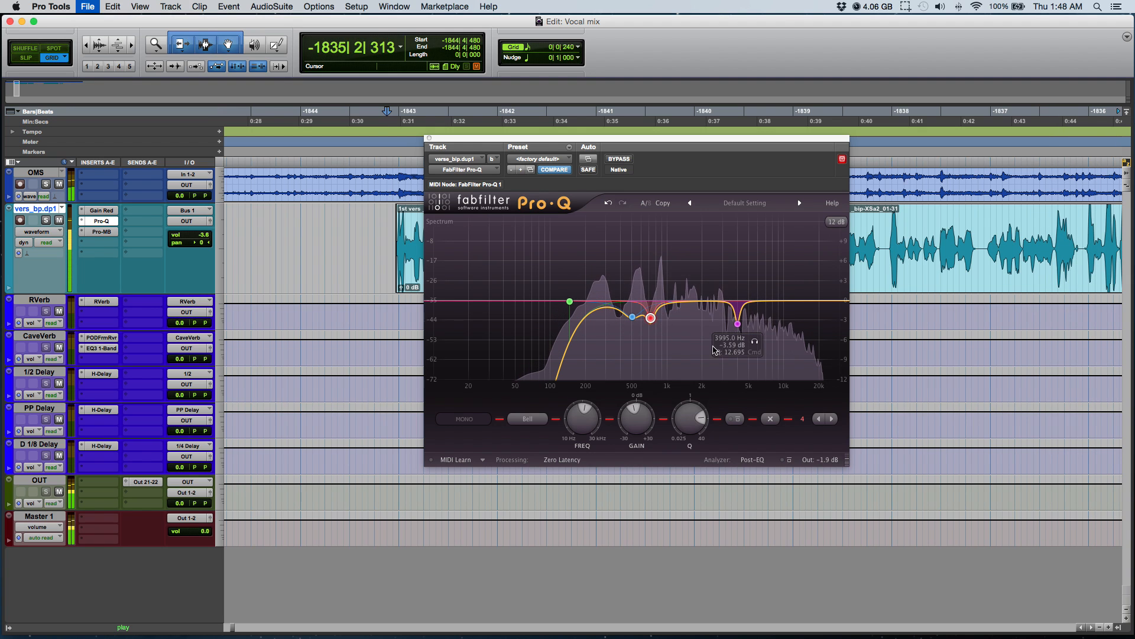
pyautogui.click(430, 138)
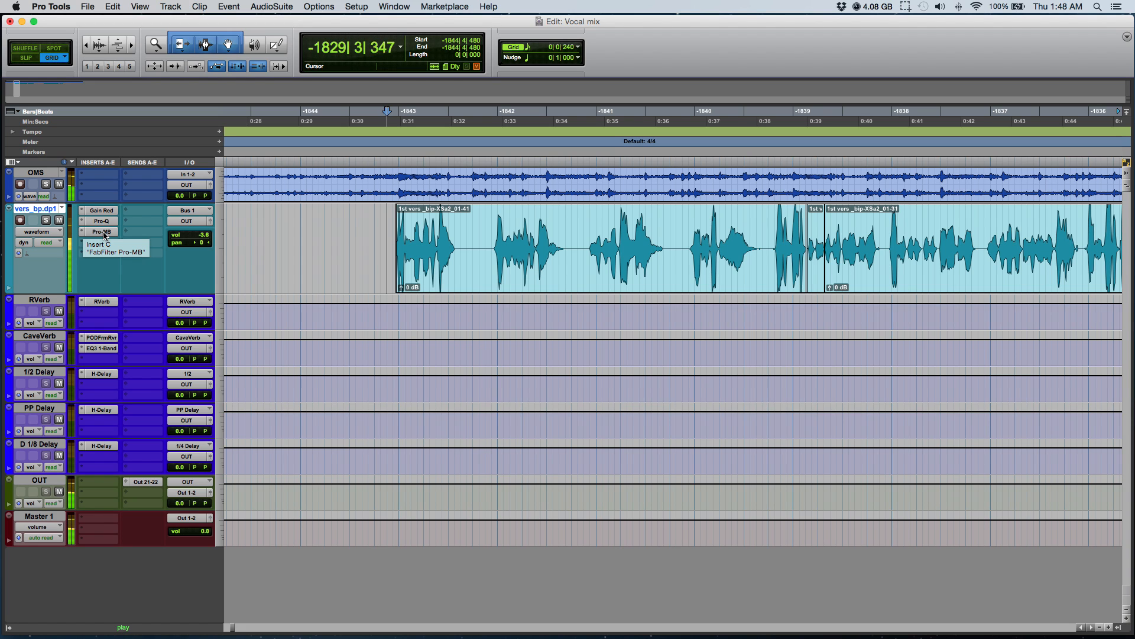
pyautogui.press('space')
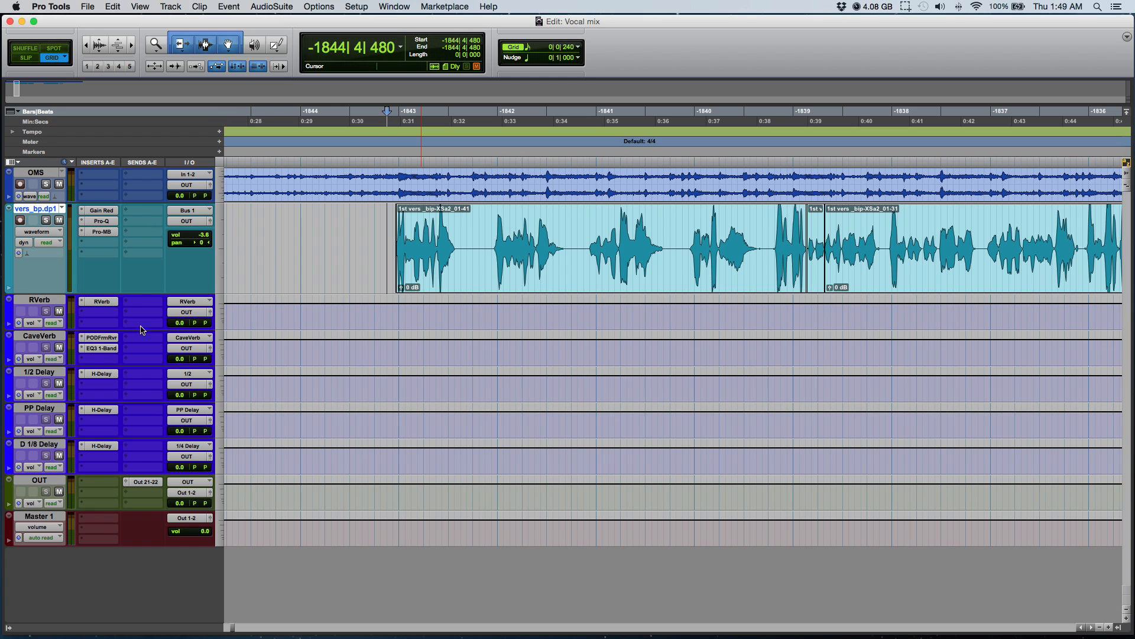
# Check the RVerb return's reverb settings and assign the verse vocal's first send to the RVerb (Stereo) bus.
pyautogui.click(102, 302)
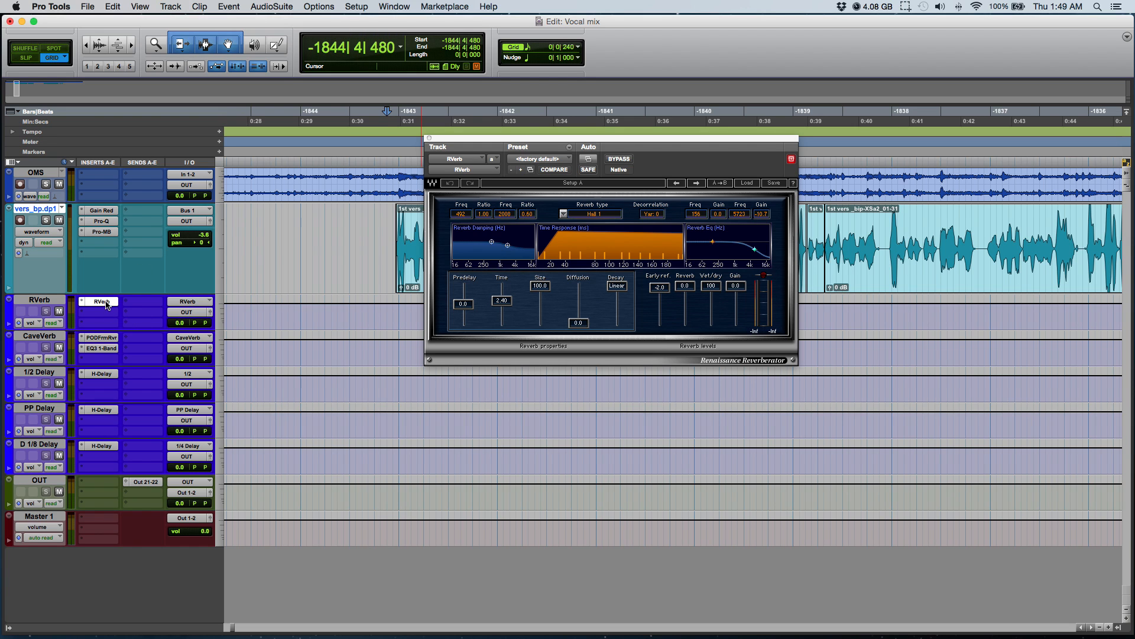
pyautogui.click(102, 302)
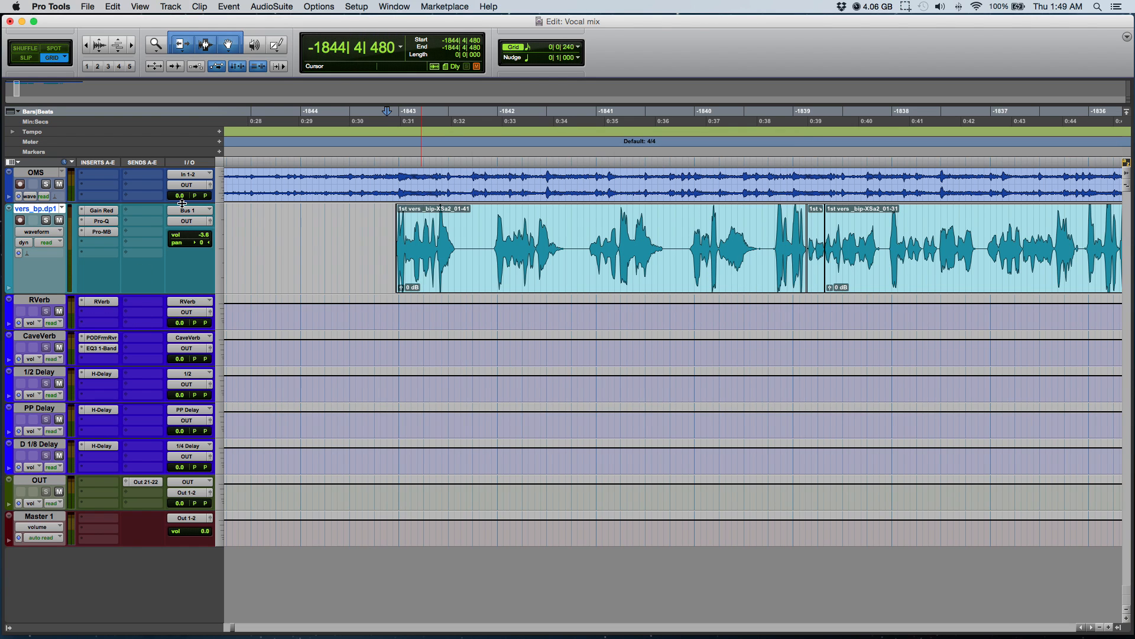
pyautogui.click(156, 210)
pyautogui.moveTo(179, 235)
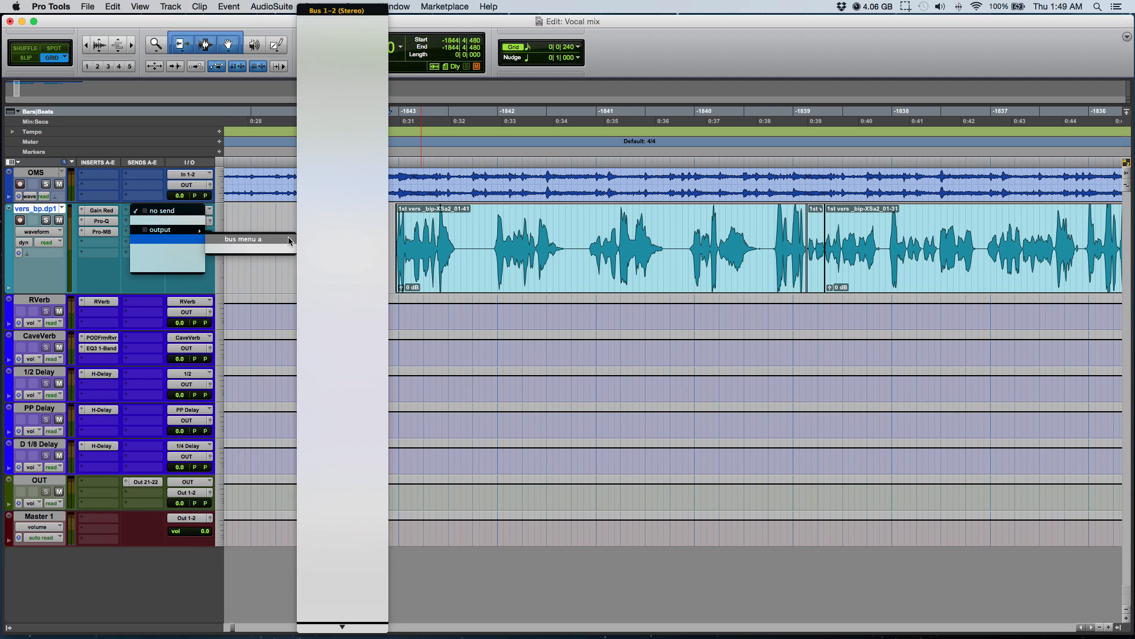
pyautogui.moveTo(278, 249)
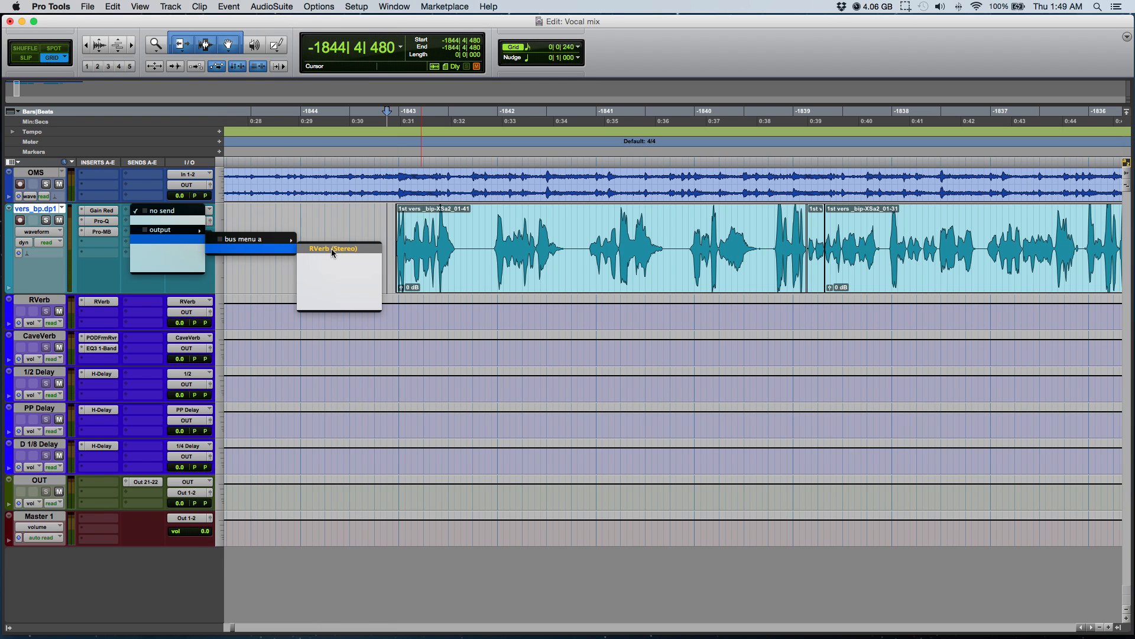
pyautogui.click(330, 250)
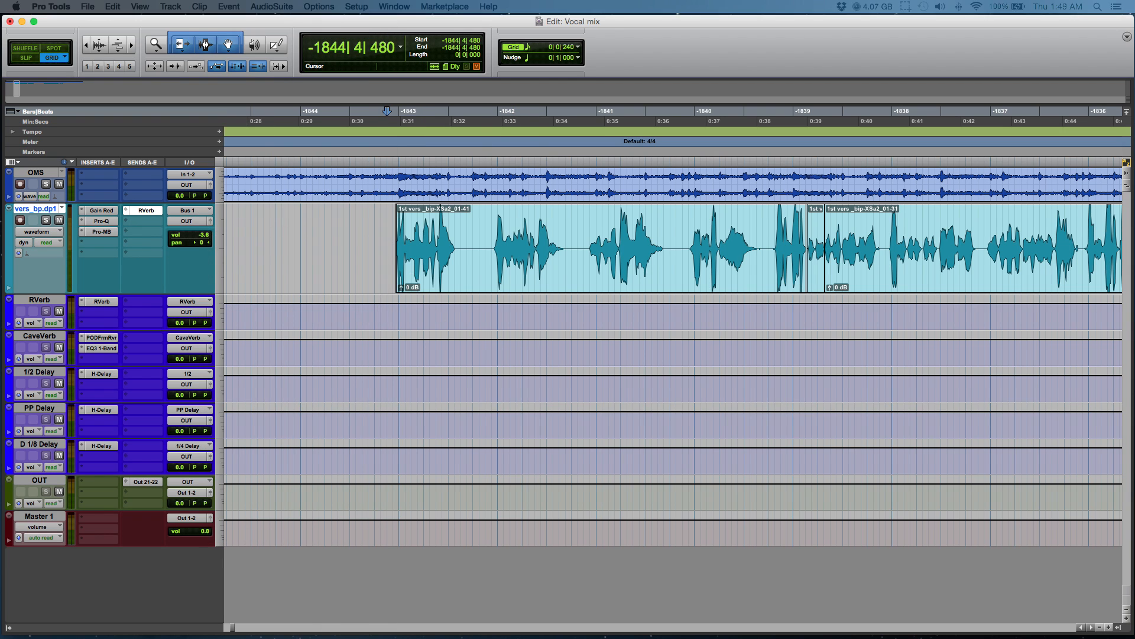
# During playback, raise the vocal's RVerb send level to -16.1 dB.
pyautogui.press('space')
pyautogui.moveTo(748, 414); pyautogui.dragTo(751, 384)
pyautogui.press('space')
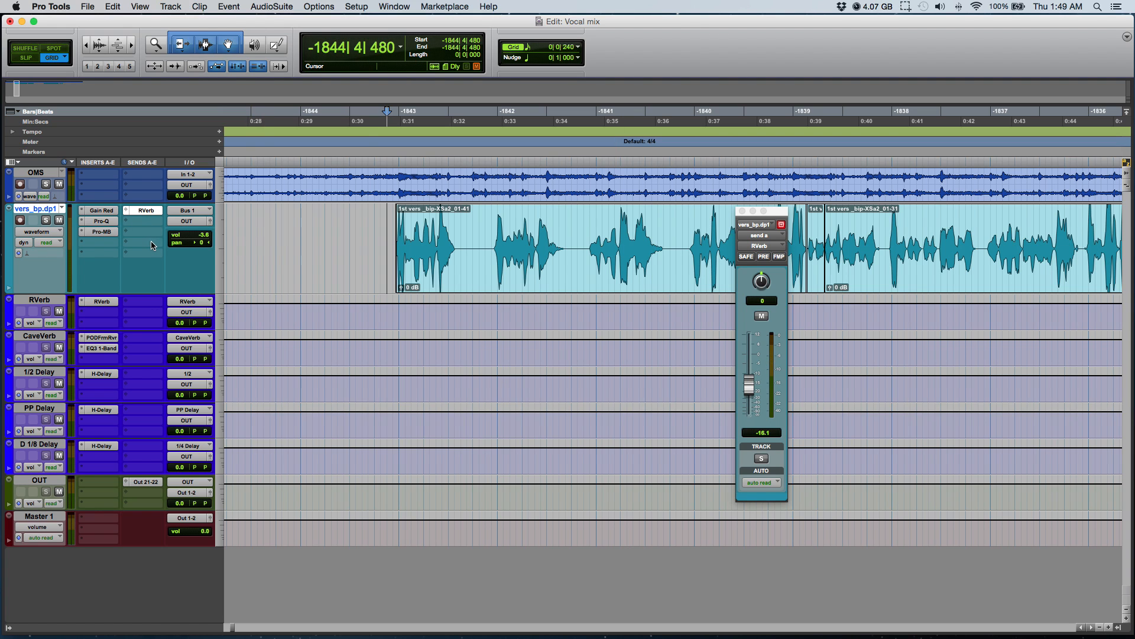
# Inspect the high-pass and low-pass filters of the PP Delay return's H-Delay, save the session and close the plug-in.
pyautogui.click(102, 409)
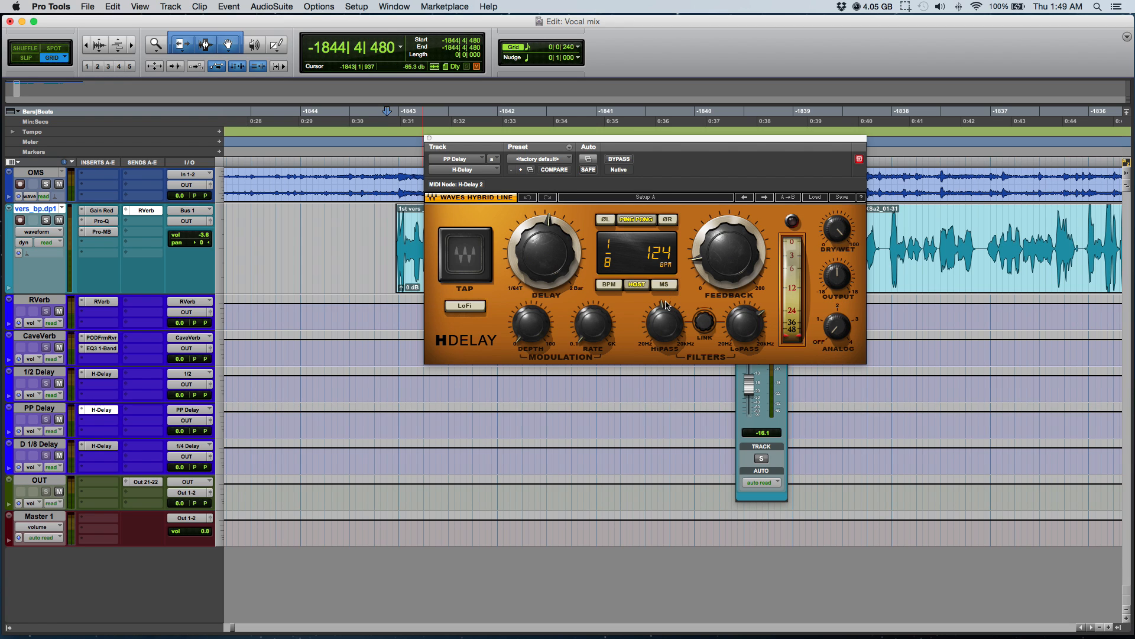
pyautogui.click(662, 323)
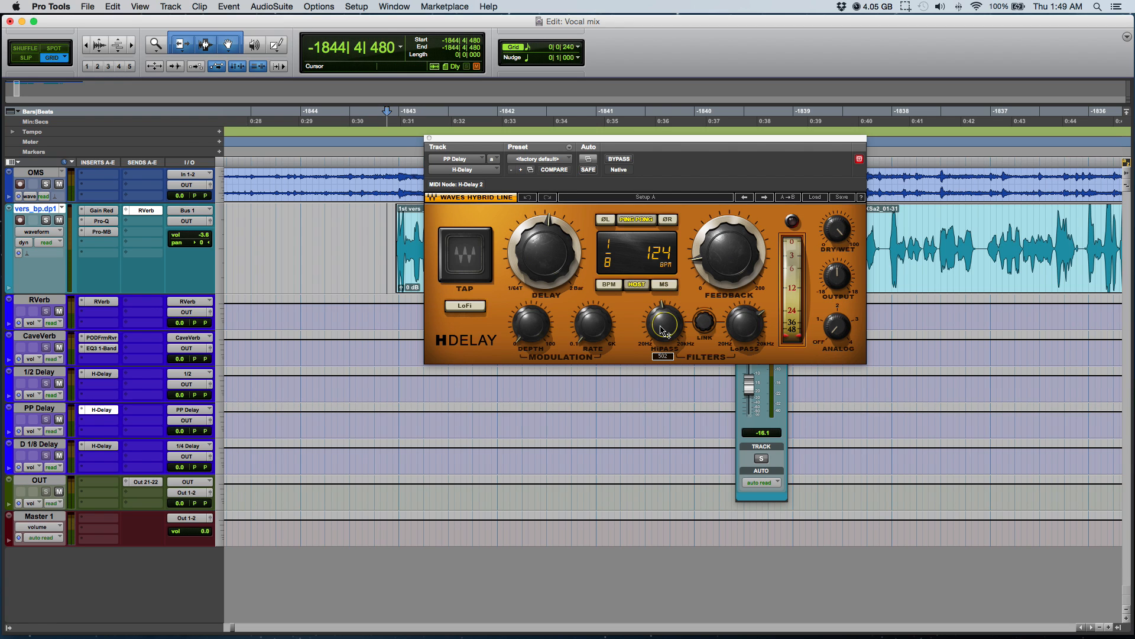
pyautogui.click(744, 323)
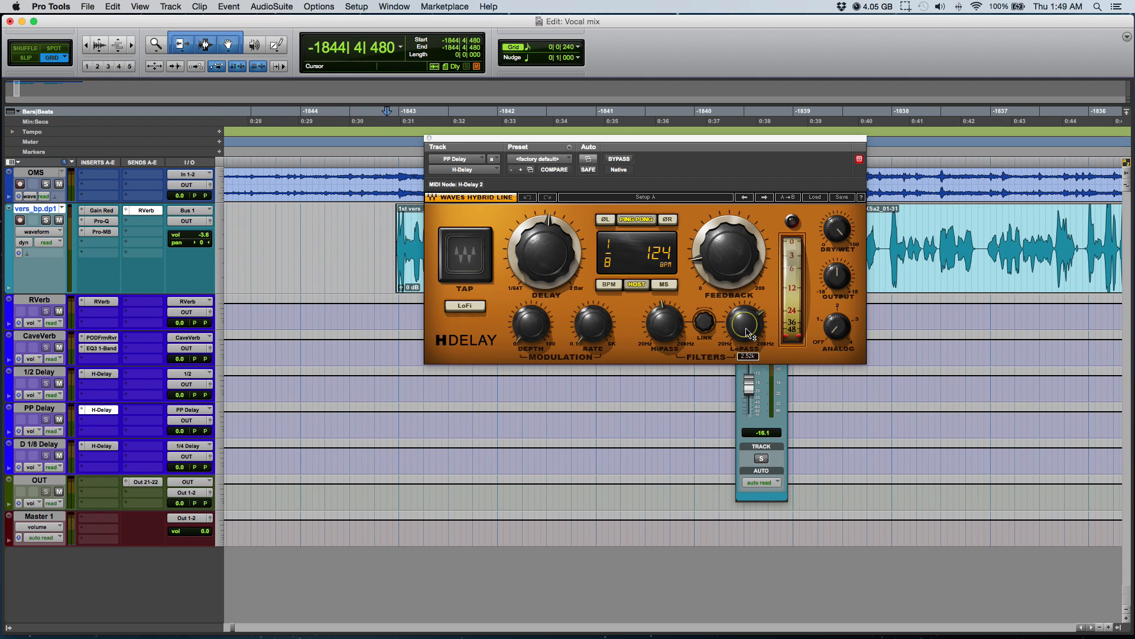
pyautogui.press('super+s')
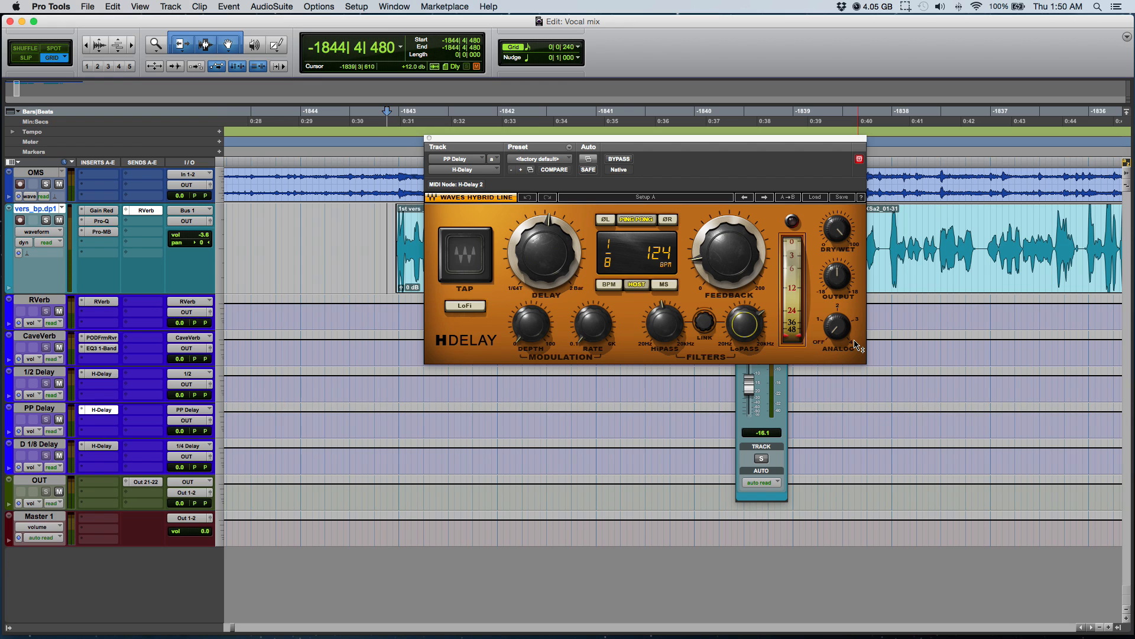
pyautogui.click(429, 139)
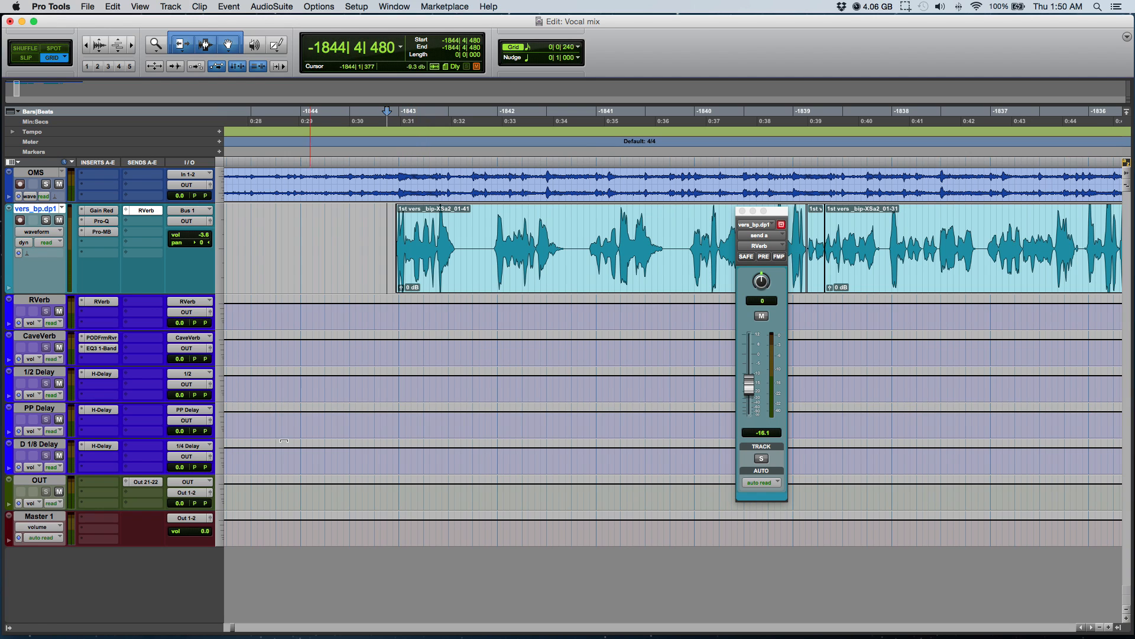
# Assign the verse vocal's second send to the PP Delay (Stereo) bus.
pyautogui.click(156, 221)
pyautogui.moveTo(177, 240)
pyautogui.moveTo(251, 260)
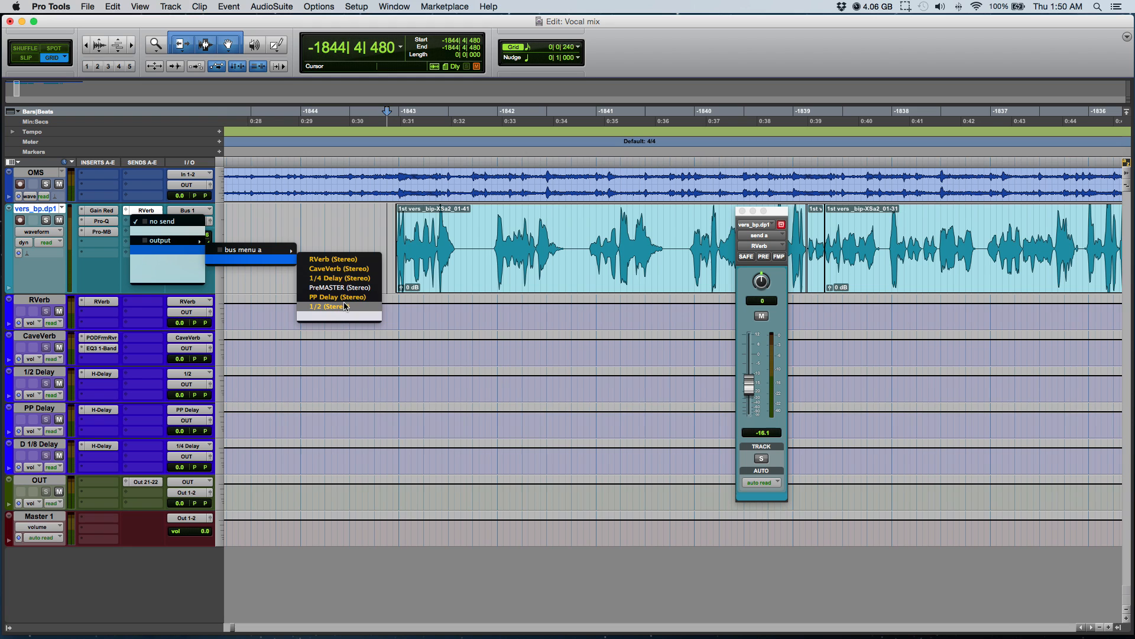
pyautogui.click(348, 296)
# During playback, raise the PP Delay send level to -19.2 dB, save the session and close the send window.
pyautogui.press('space')
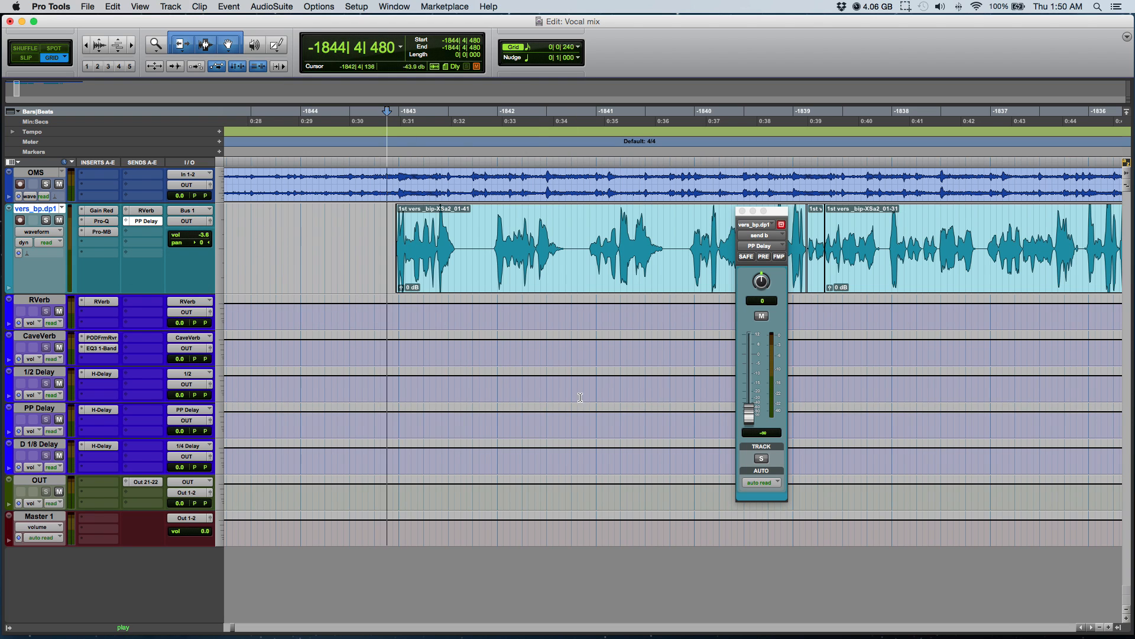
pyautogui.moveTo(748, 412); pyautogui.dragTo(751, 392)
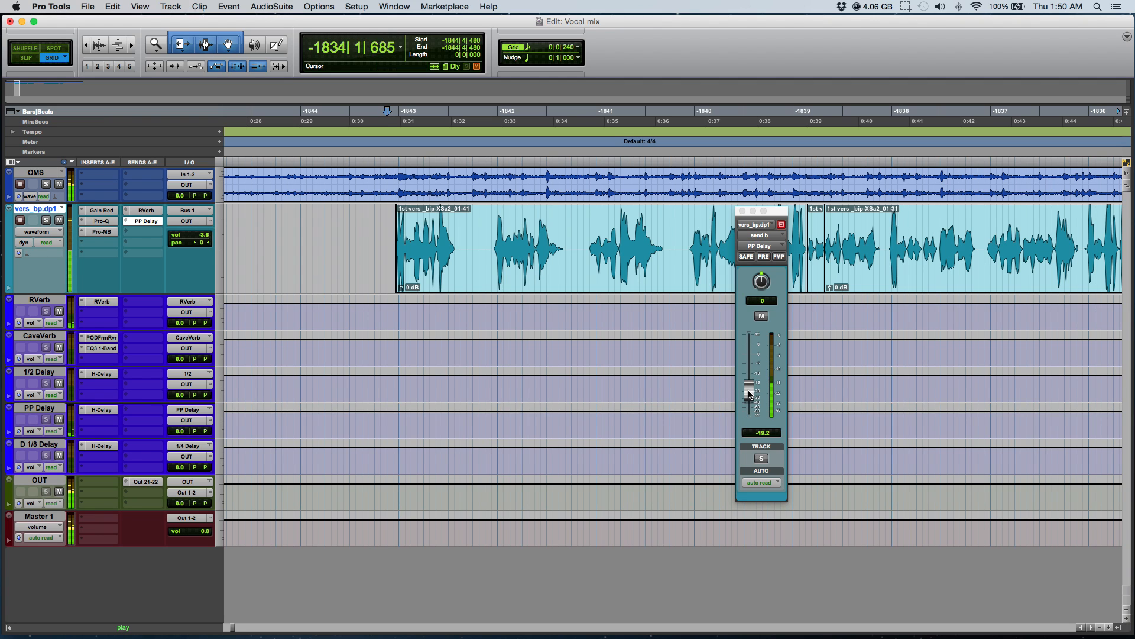
pyautogui.press('space')
pyautogui.press('super+s')
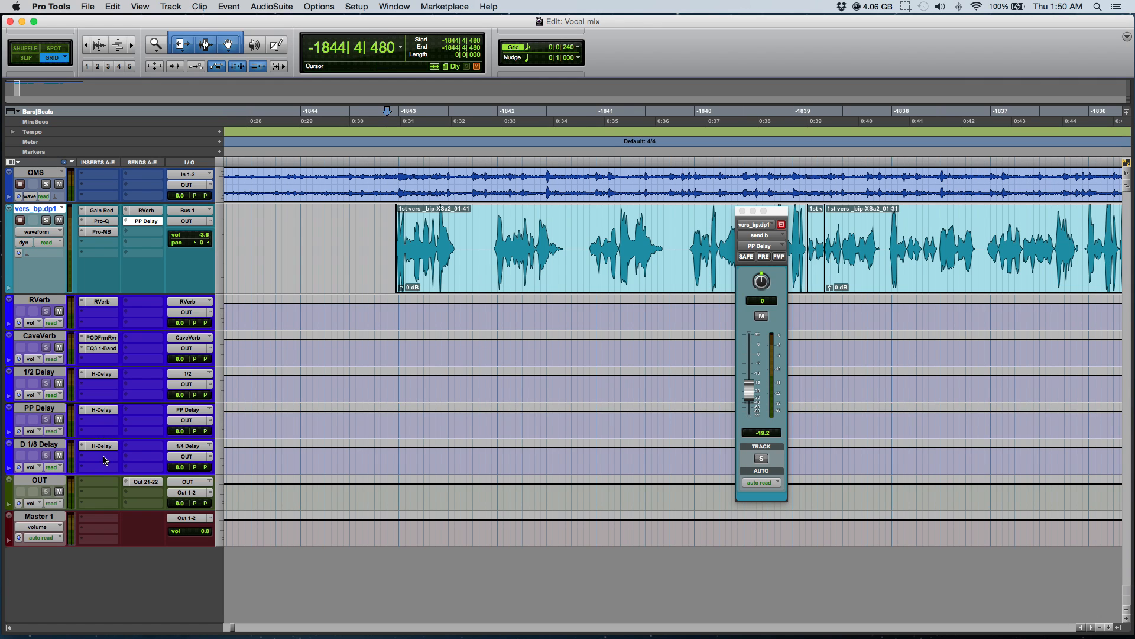
pyautogui.click(743, 211)
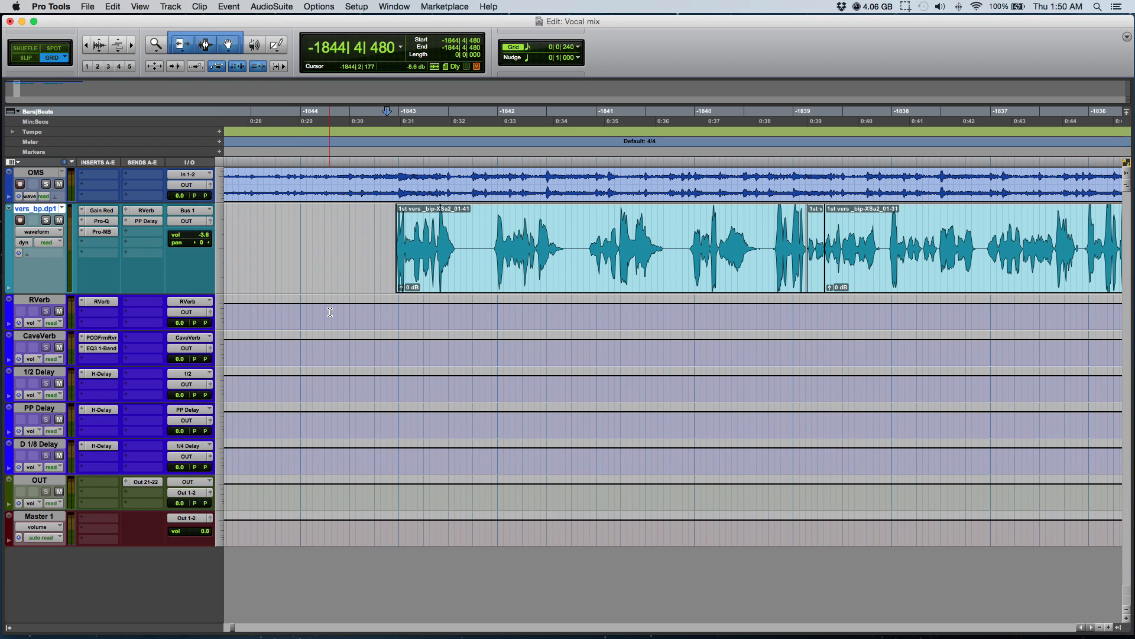
# Assign the verse vocal's third send to the 1/4 Delay (Stereo) bus.
pyautogui.click(109, 456)
pyautogui.click(133, 436)
pyautogui.click(153, 231)
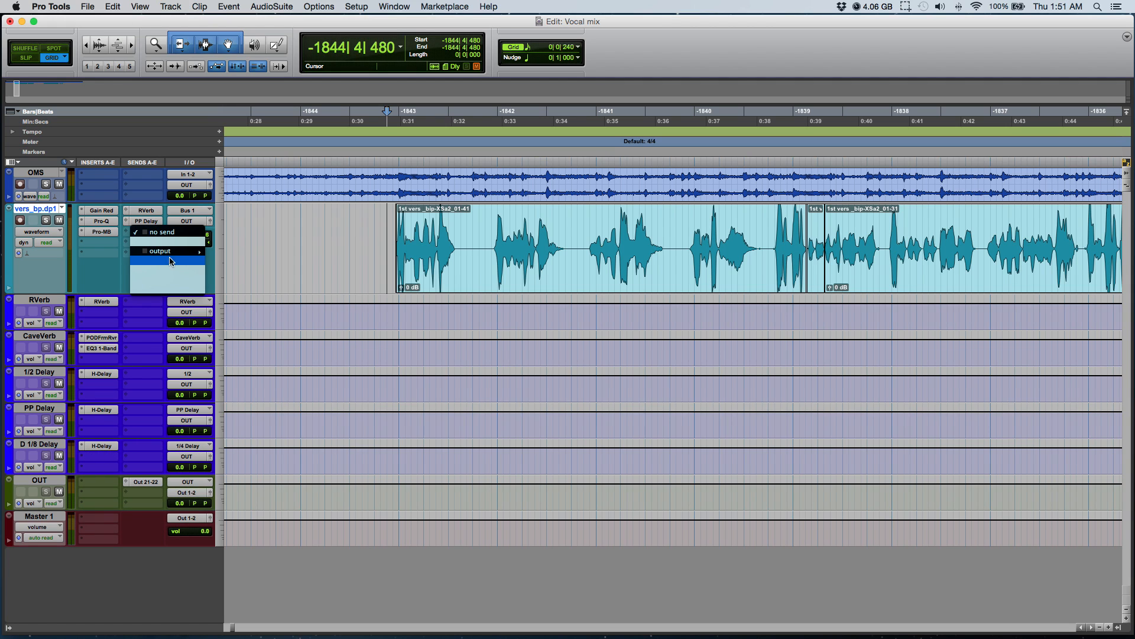
pyautogui.moveTo(177, 262)
pyautogui.moveTo(242, 261)
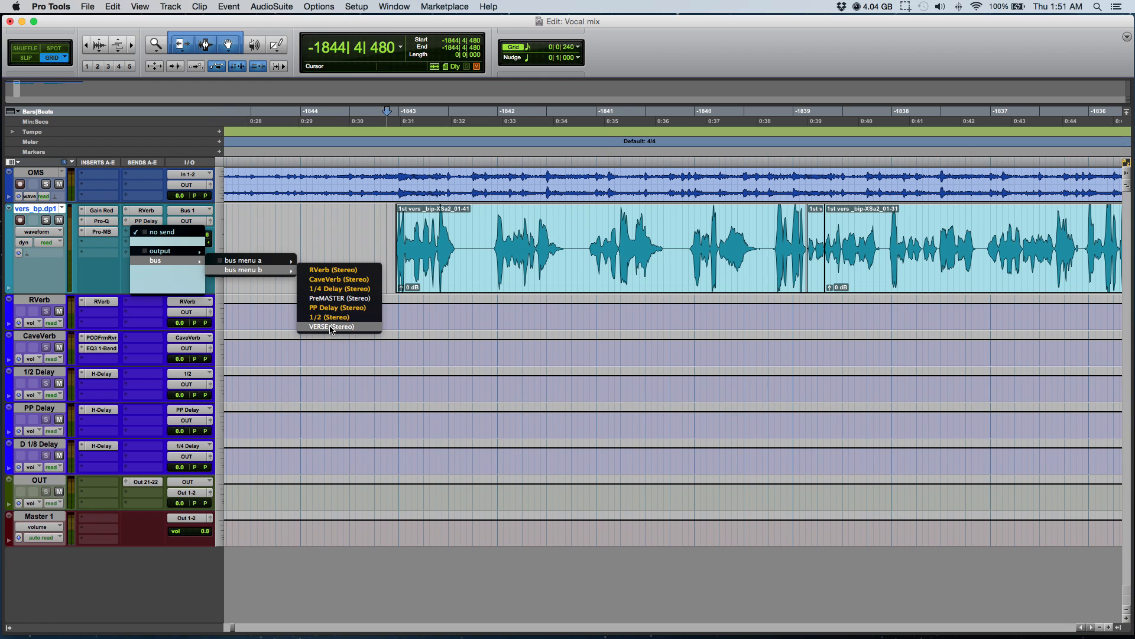
pyautogui.click(354, 289)
# Raise the 1/4 Delay send level to -15.1 dB, listen during playback and close the send window.
pyautogui.moveTo(778, 438); pyautogui.dragTo(784, 416)
pyautogui.press('space')
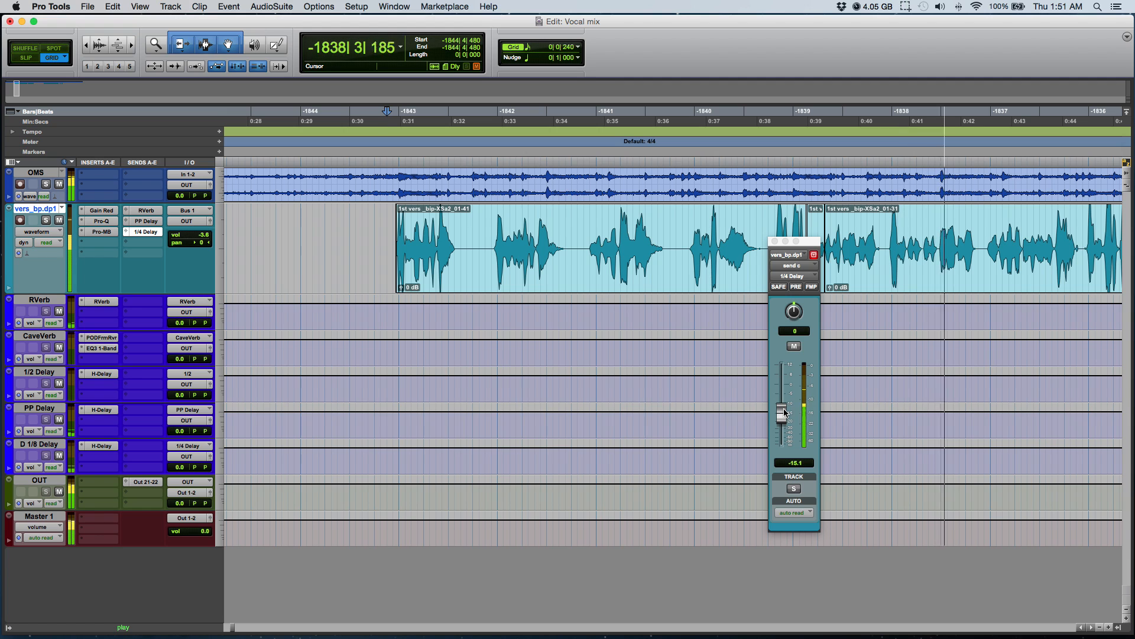
pyautogui.moveTo(784, 413); pyautogui.dragTo(784, 413)
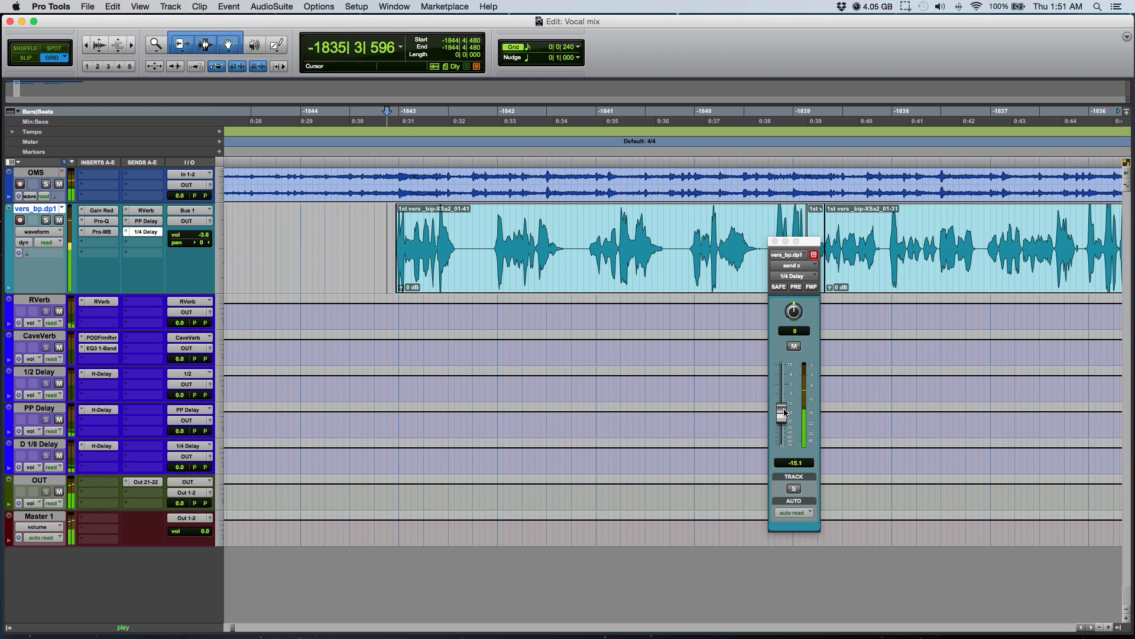
pyautogui.click(775, 241)
pyautogui.press('space')
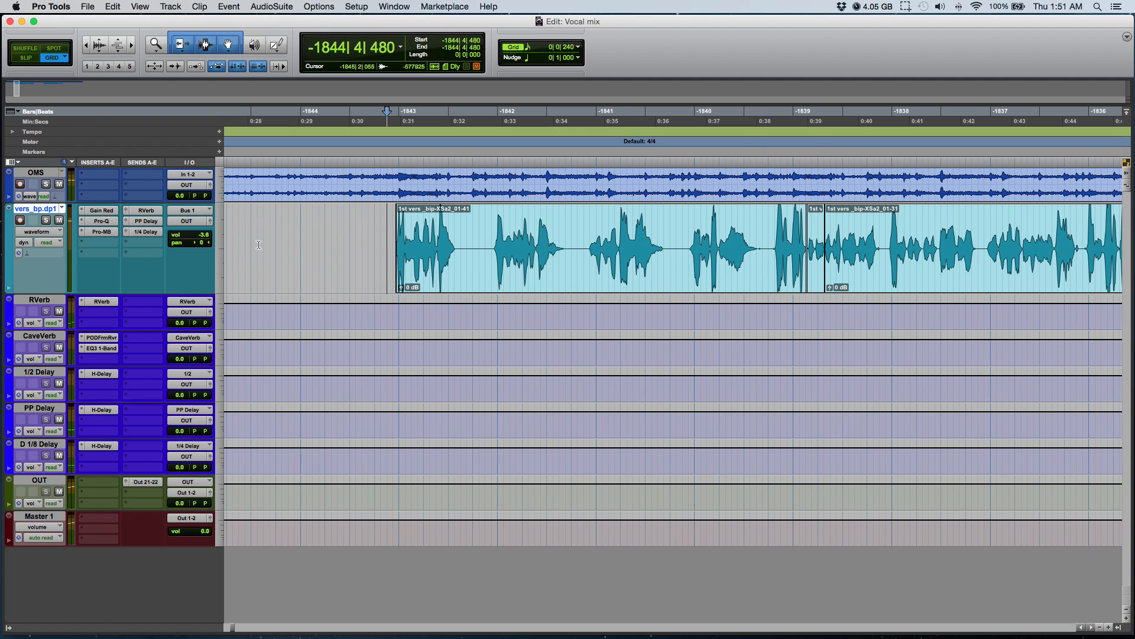
pyautogui.moveTo(450, 237); pyautogui.dragTo(508, 241)
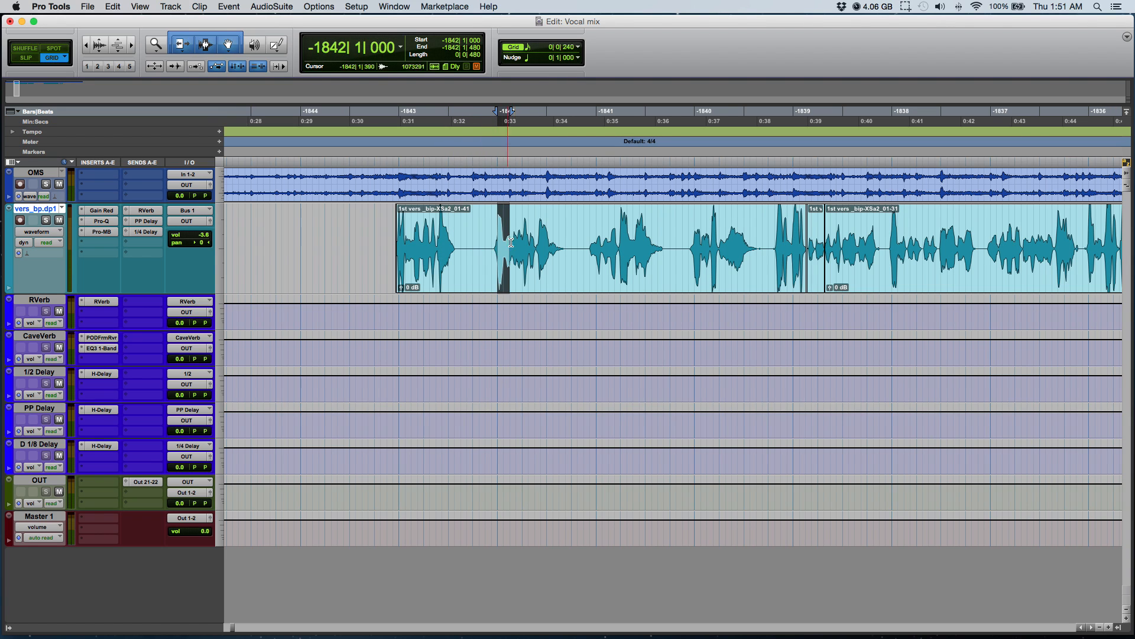
pyautogui.click(437, 233)
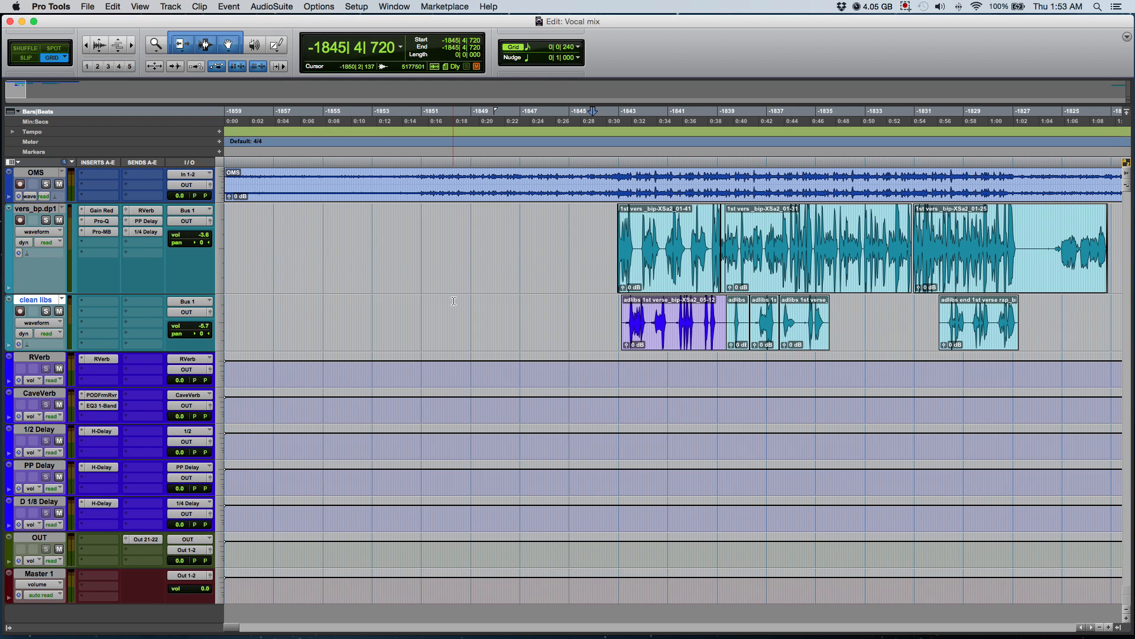
# Pan the clean libs track to 16 right and place the playback position at -1845|1|000.
pyautogui.moveTo(194, 335); pyautogui.dragTo(203, 336)
pyautogui.click(570, 313)
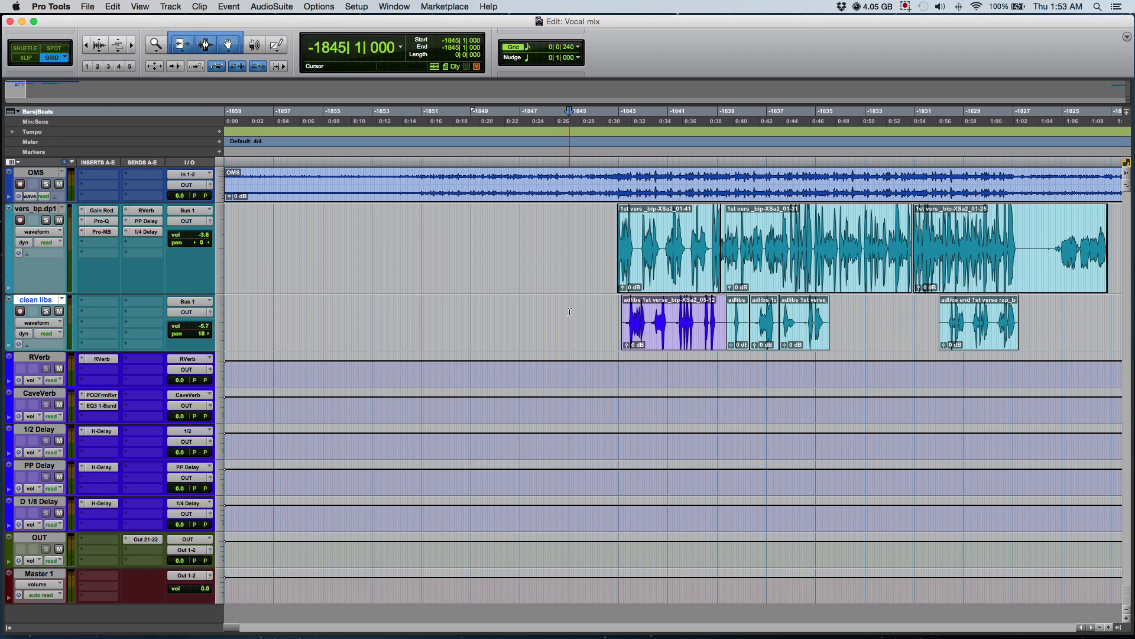
pyautogui.click(569, 313)
# Copy the Gain Reduction insert from the verse vocal to the first insert slot of clean libs and open it.
pyautogui.moveTo(110, 237); pyautogui.dragTo(109, 302)
pyautogui.click(110, 304)
pyautogui.press('space')
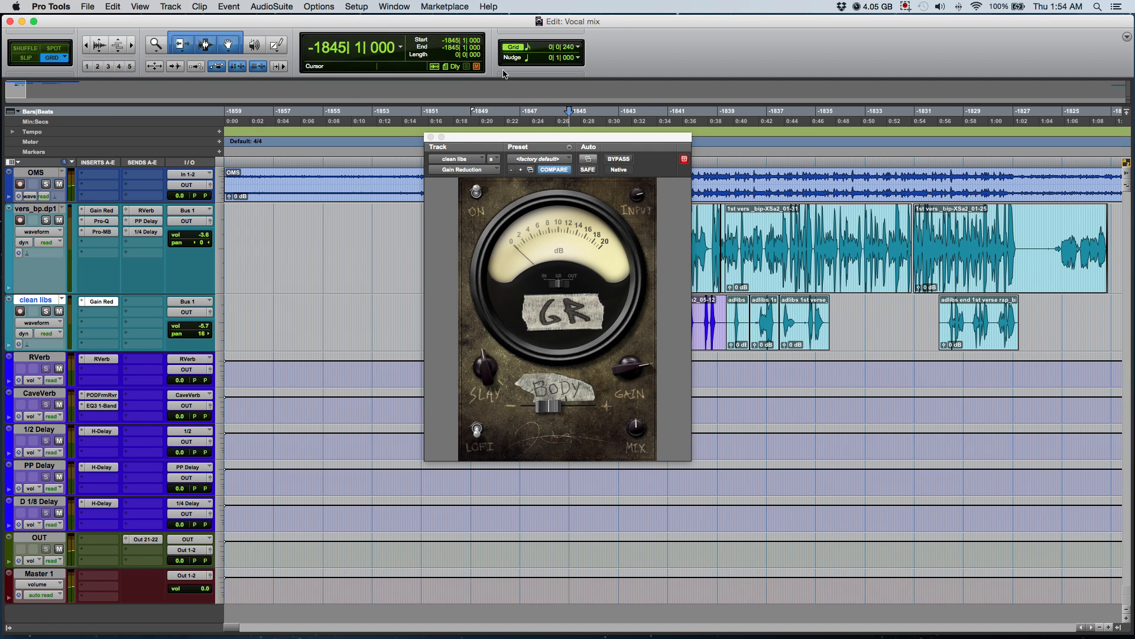
pyautogui.moveTo(542, 138); pyautogui.dragTo(420, 140)
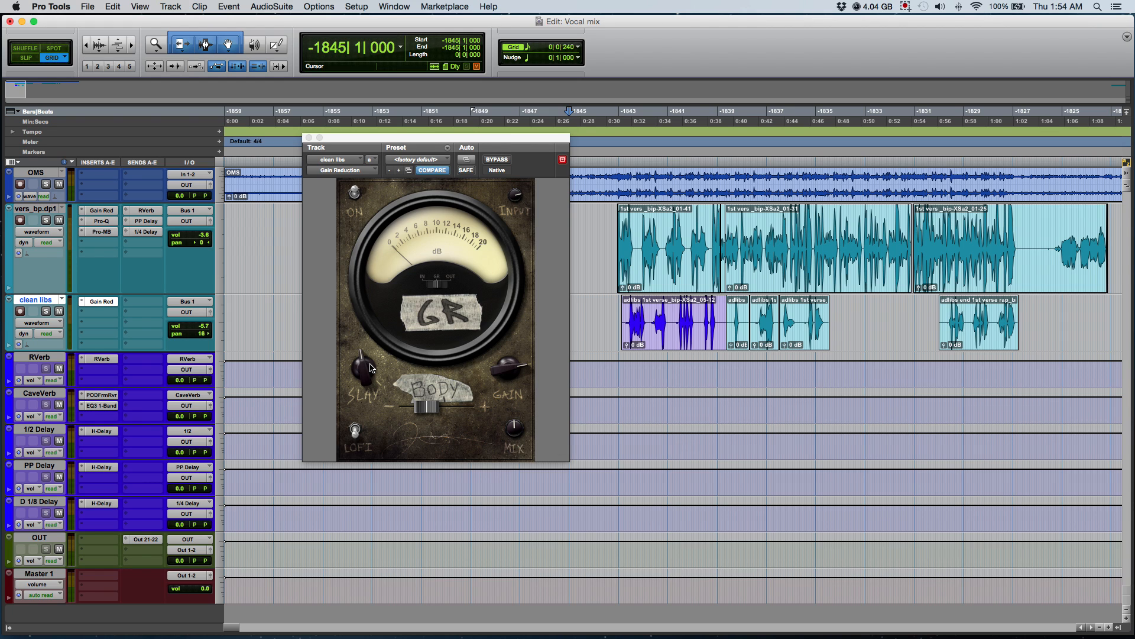
# Play the session and fine-tune the Mix amount of the Gain Reduction insert on clean libs.
pyautogui.press('space')
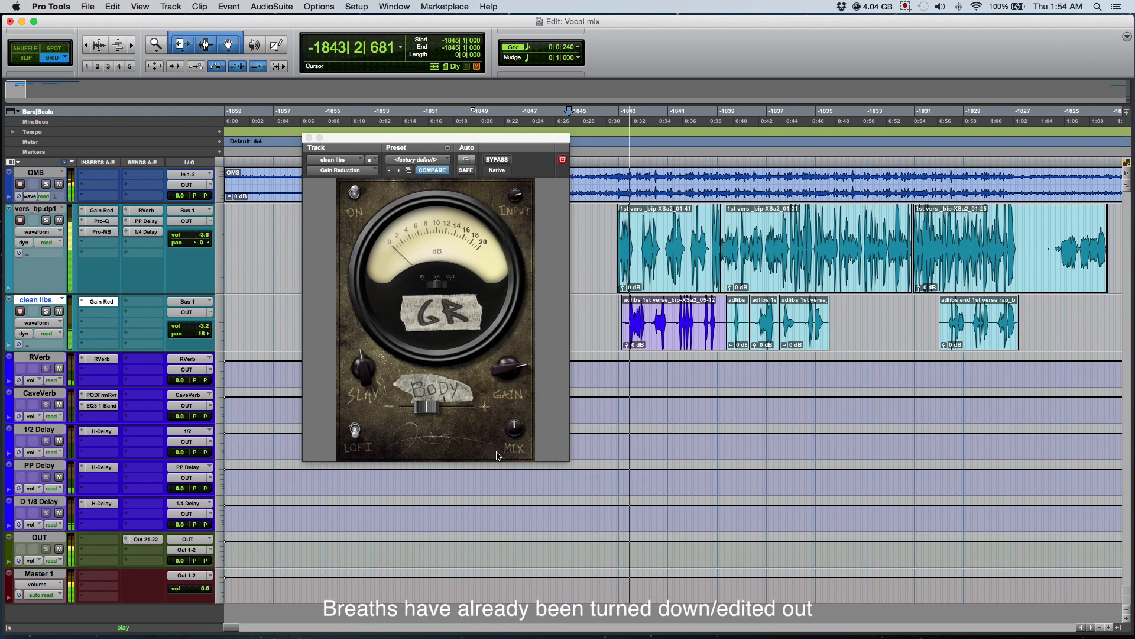
pyautogui.click(514, 426)
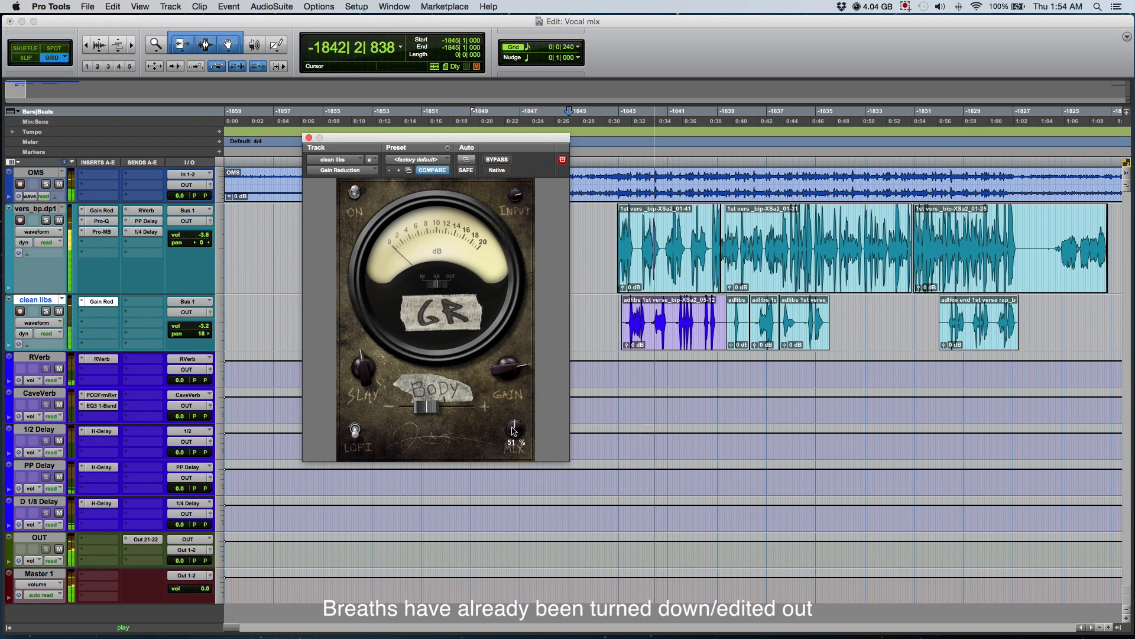
pyautogui.moveTo(514, 425); pyautogui.dragTo(515, 431)
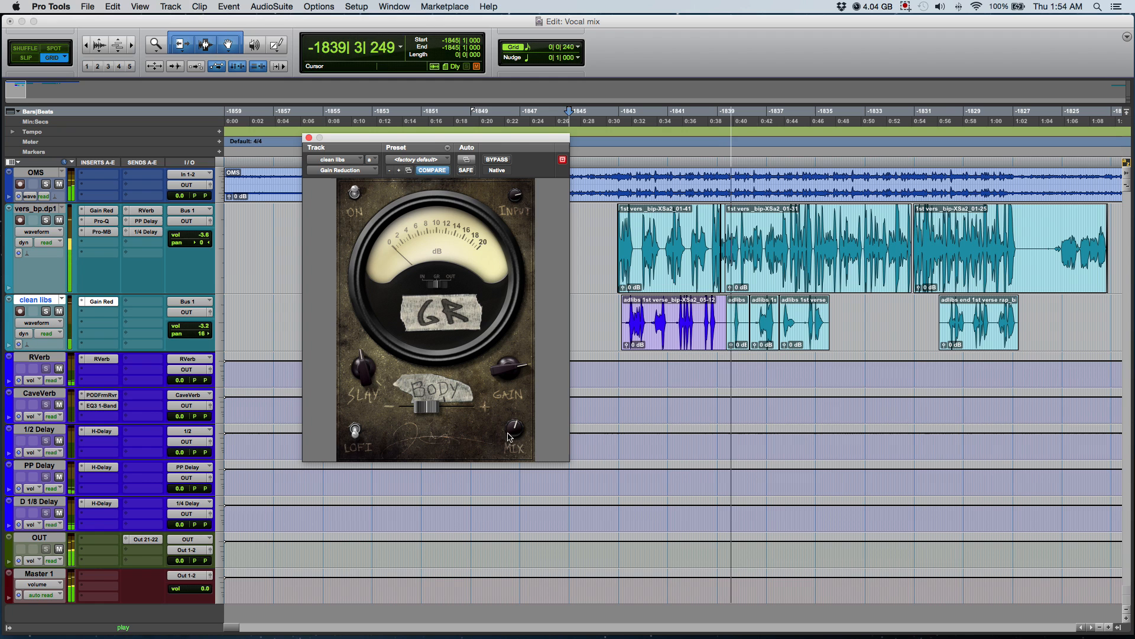
# Delete the volume automation around the clean libs clips, hide the automation lane and stop playback.
pyautogui.click(208, 330)
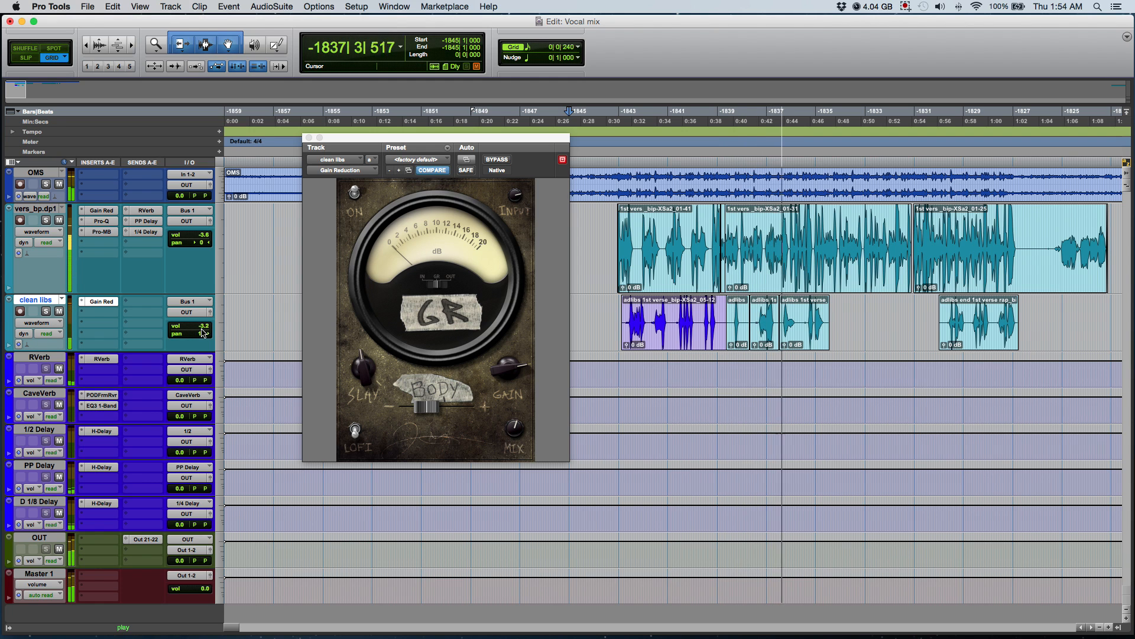
pyautogui.click(9, 344)
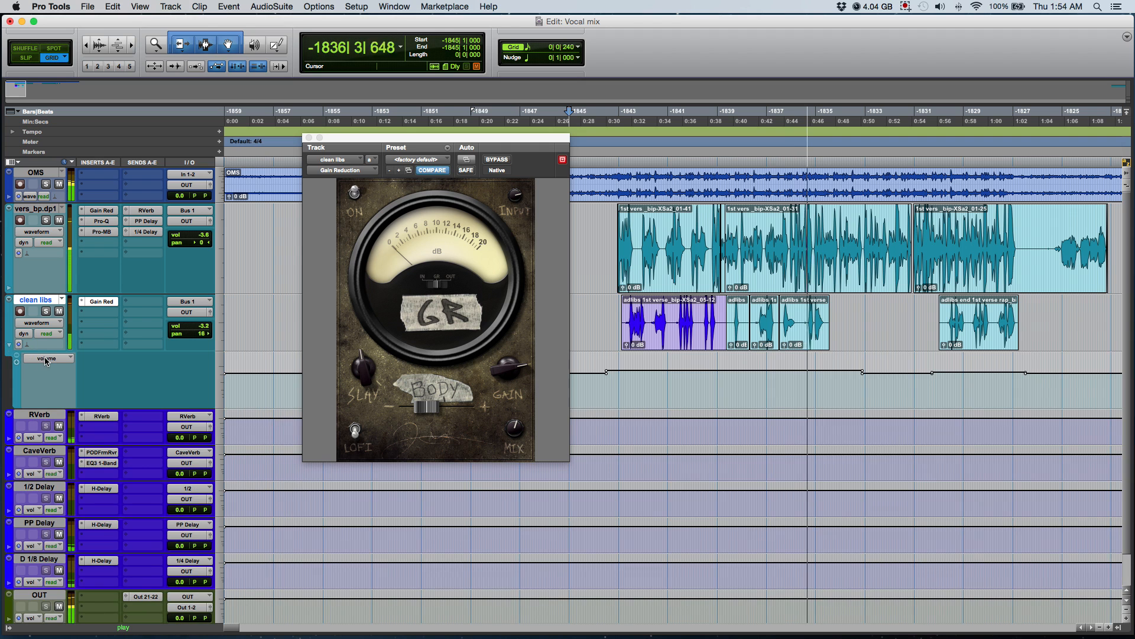
pyautogui.press('r')
pyautogui.press('r')
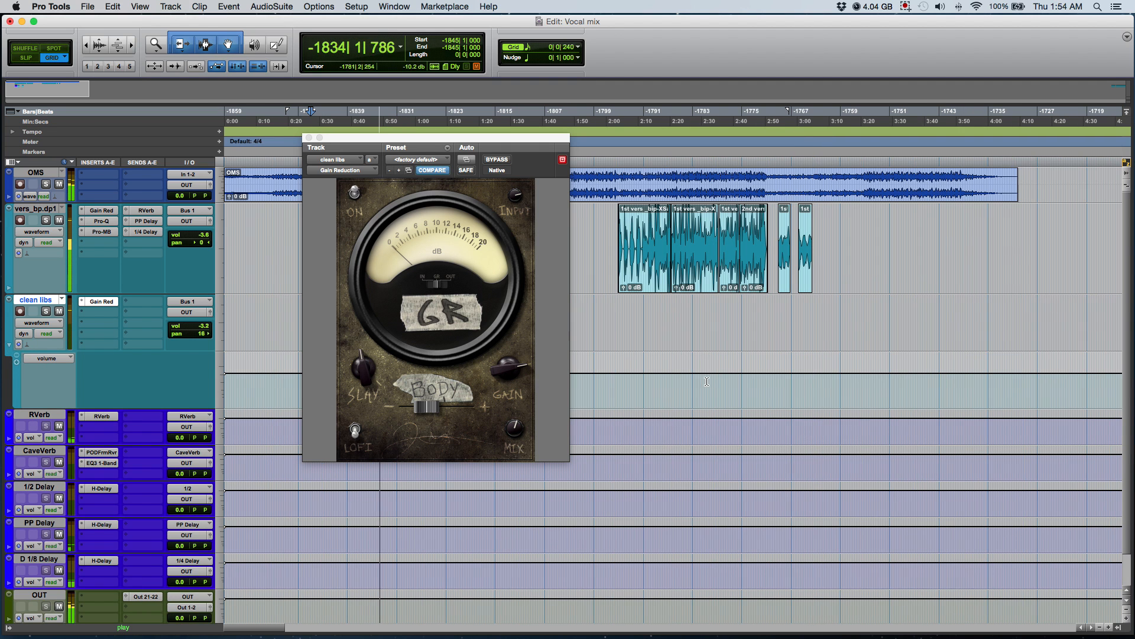
pyautogui.click(308, 137)
pyautogui.moveTo(274, 400); pyautogui.dragTo(481, 400)
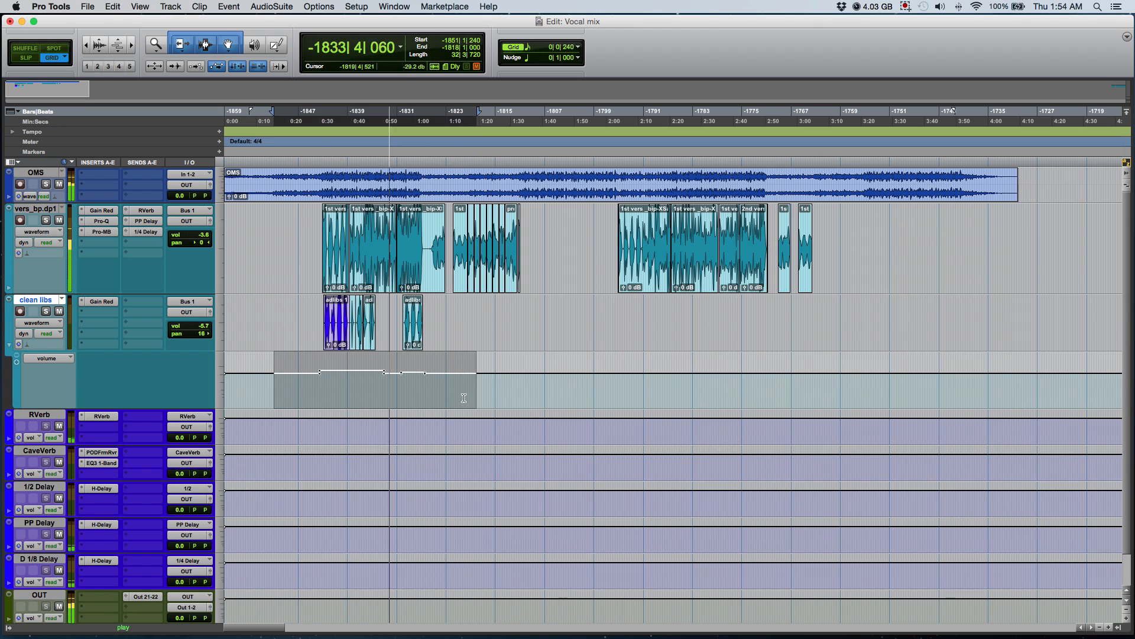
pyautogui.press('Delete')
pyautogui.click(10, 347)
pyautogui.press('space')
# Copy the Pro-Q and Pro-MB inserts from the verse vocal to clean libs, saving the session between the two copies.
pyautogui.click(321, 315)
pyautogui.press('t')
pyautogui.press('t')
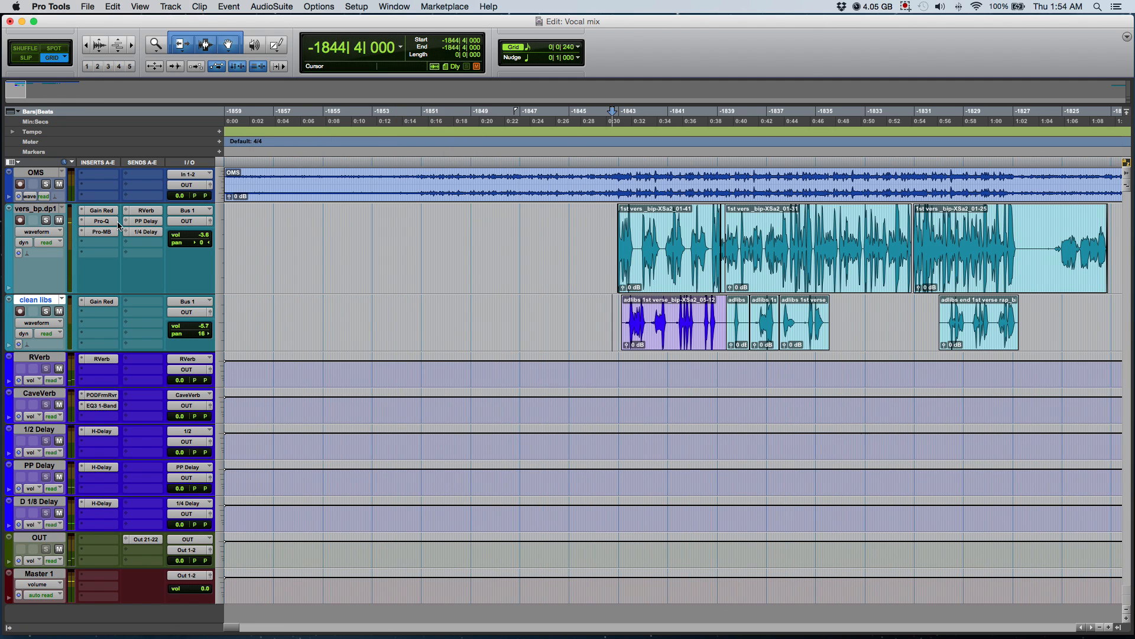
pyautogui.moveTo(103, 222); pyautogui.dragTo(101, 313)
pyautogui.click(110, 313)
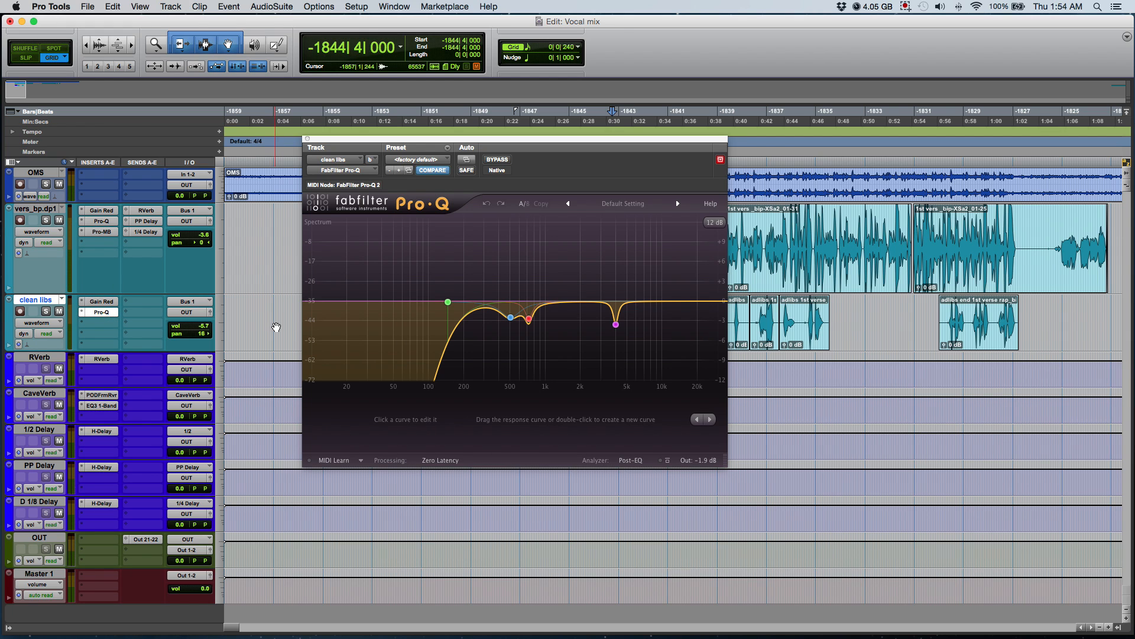
pyautogui.press('super+s')
pyautogui.moveTo(110, 233); pyautogui.dragTo(113, 325)
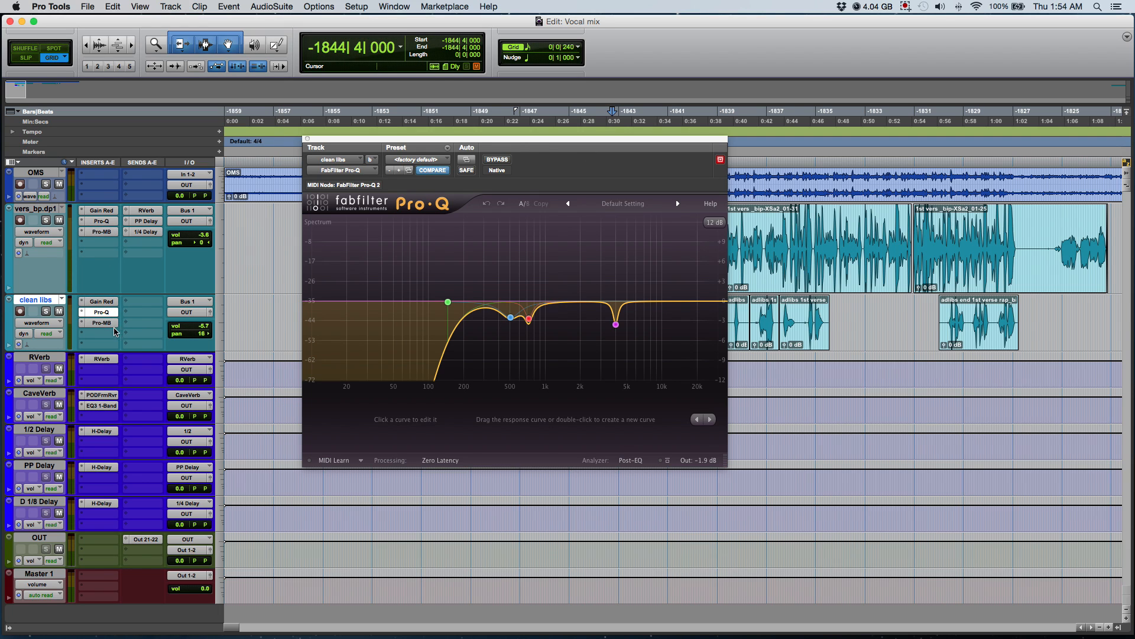
# Add a fresh Pro-Q to the fourth insert slot of clean libs and move its window clear of the clips.
pyautogui.click(109, 337)
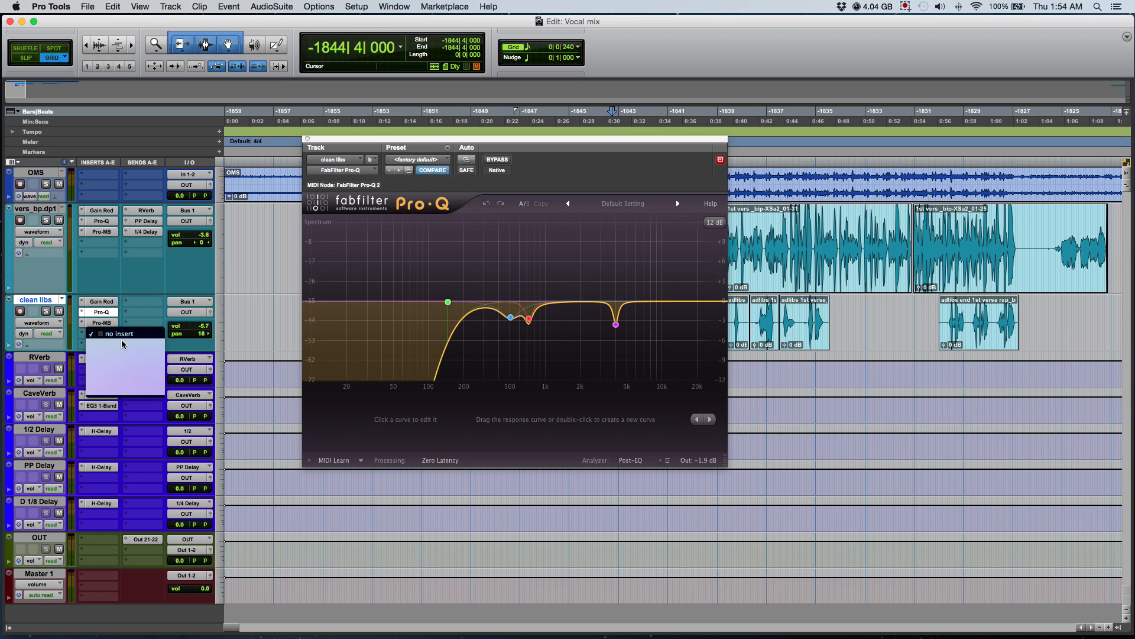
pyautogui.click(140, 359)
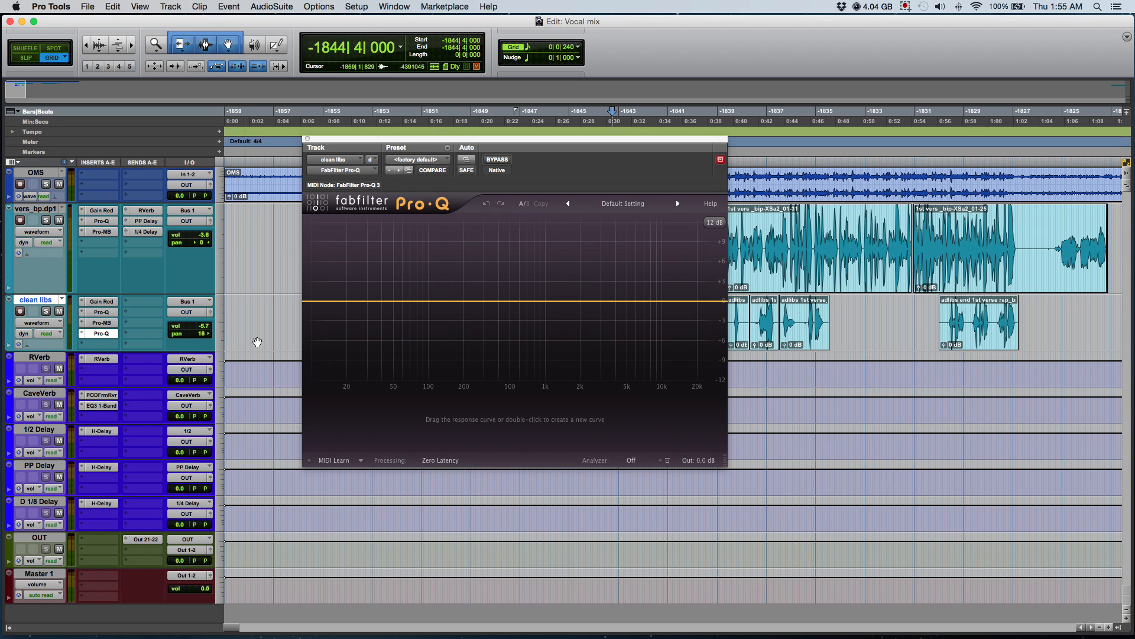
pyautogui.moveTo(544, 142); pyautogui.dragTo(429, 129)
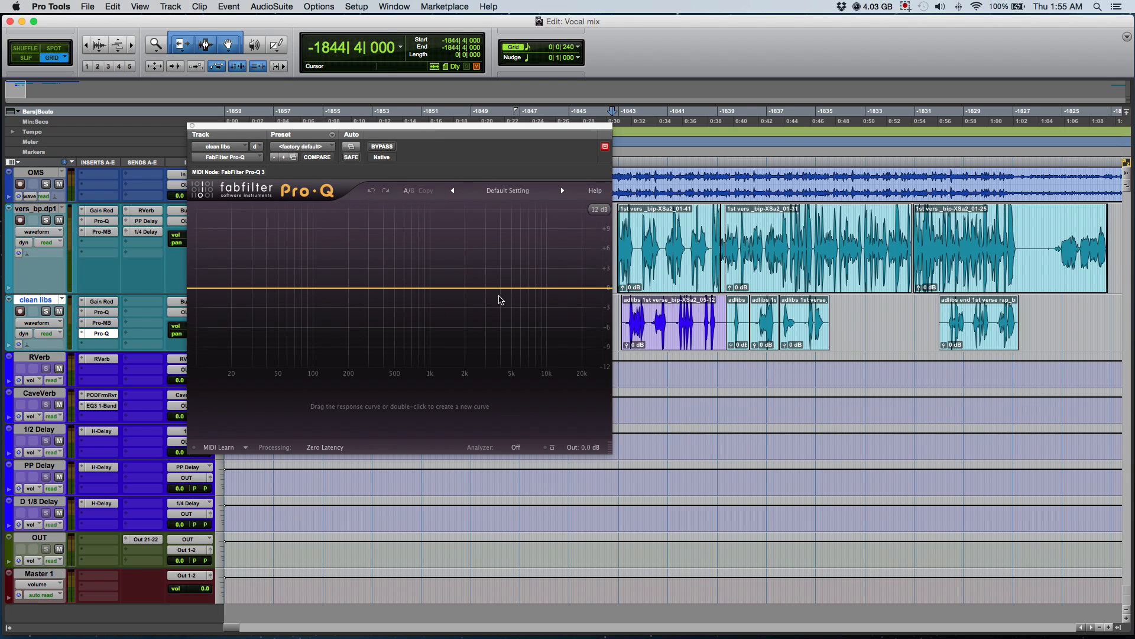
pyautogui.moveTo(441, 129); pyautogui.dragTo(403, 137)
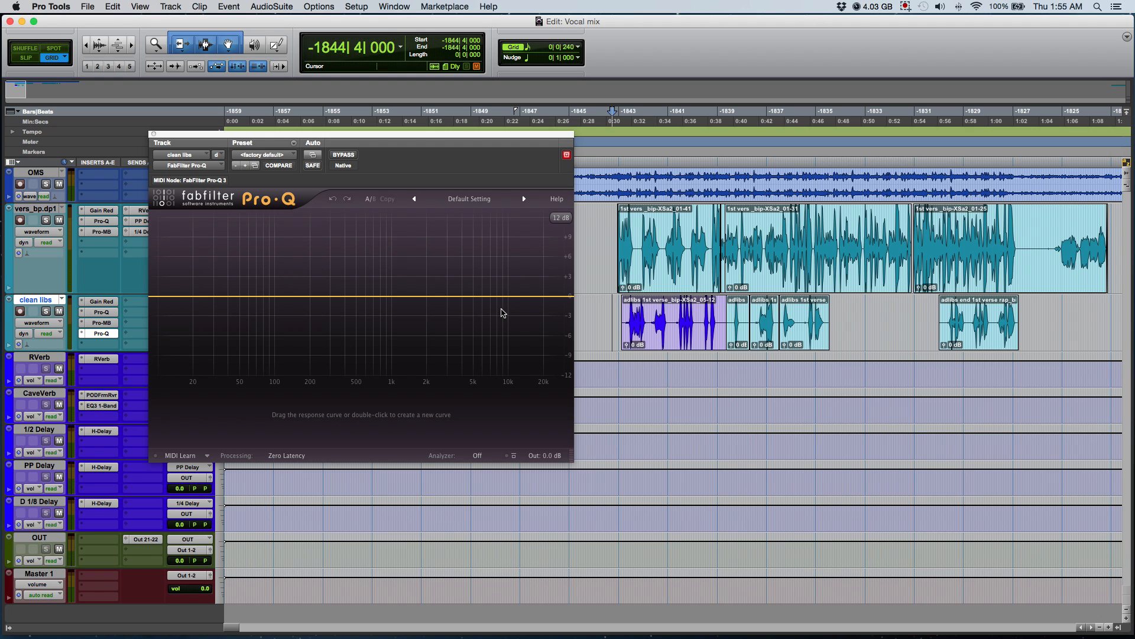
# Create bell cuts at about 6990 Hz (-2.0 dB) and 1383 Hz (-1.7 dB), plus a high shelf at about 11141 Hz (-3.4 dB).
pyautogui.click(473, 296)
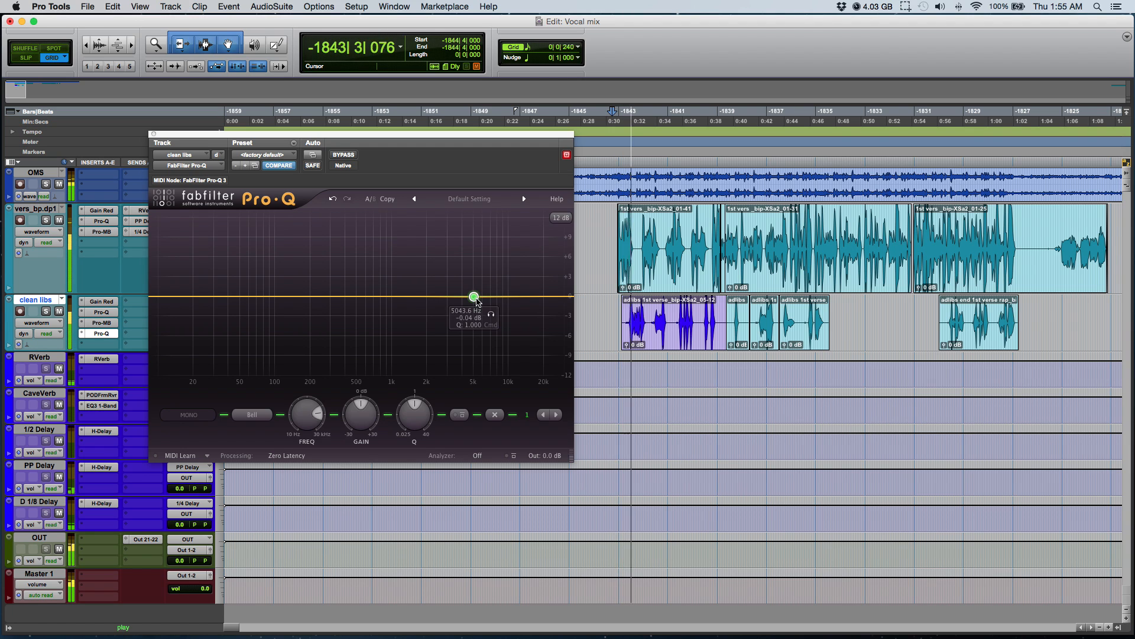
pyautogui.moveTo(472, 296); pyautogui.dragTo(492, 311)
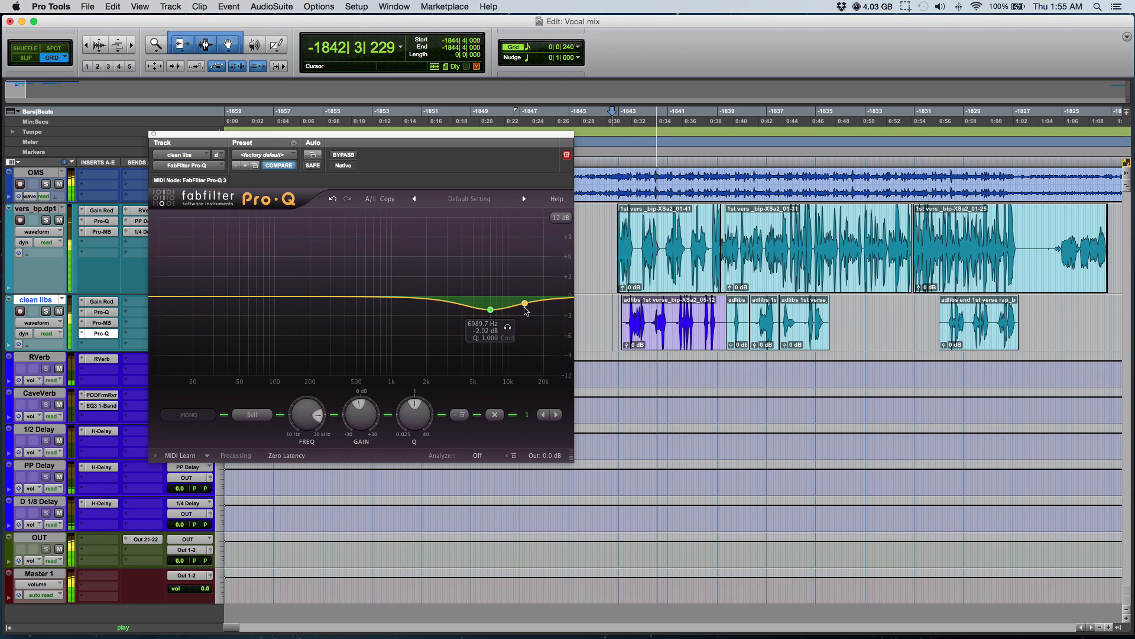
pyautogui.click(520, 305)
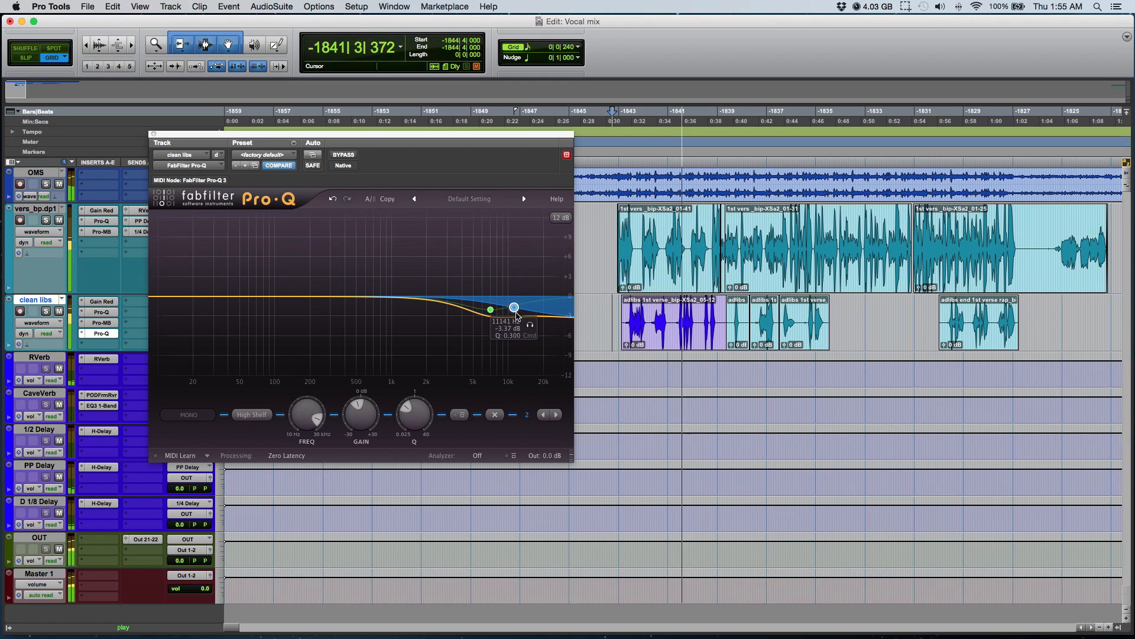
pyautogui.click(408, 298)
pyautogui.moveTo(408, 299); pyautogui.dragTo(408, 307)
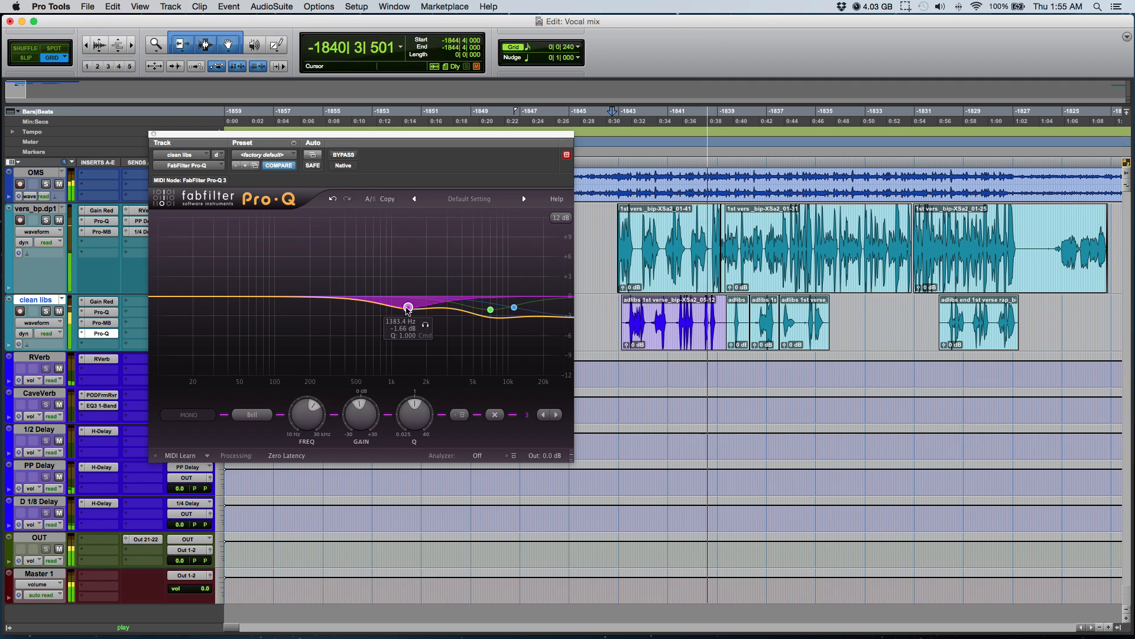
# Add a 24 dB/oct low cut at about 277 Hz and nudge its frequency slightly lower during playback.
pyautogui.moveTo(160, 297); pyautogui.dragTo(332, 297)
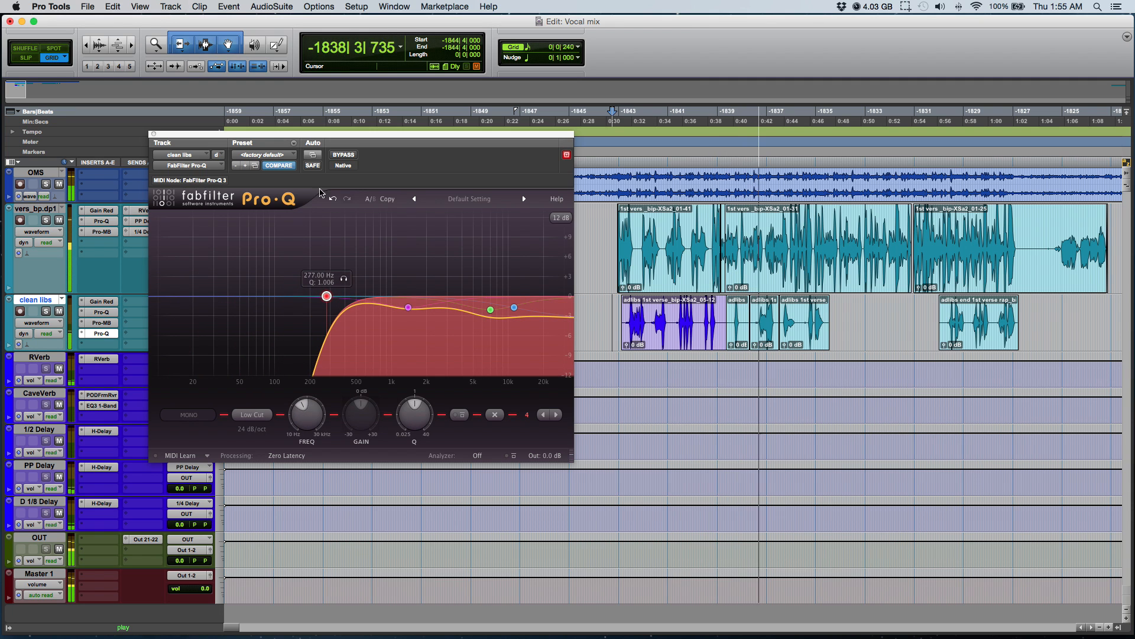
pyautogui.moveTo(312, 140); pyautogui.dragTo(363, 131)
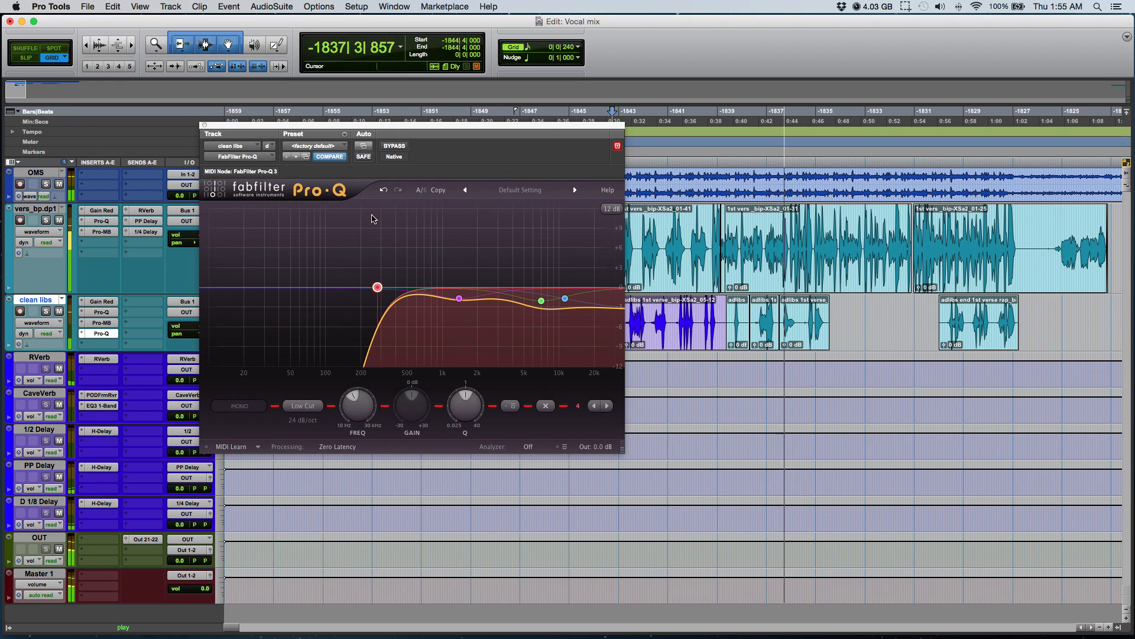
pyautogui.moveTo(377, 287)
pyautogui.mouseDown()
pyautogui.moveTo(391, 287)
pyautogui.moveTo(372, 288)
pyautogui.mouseUp()
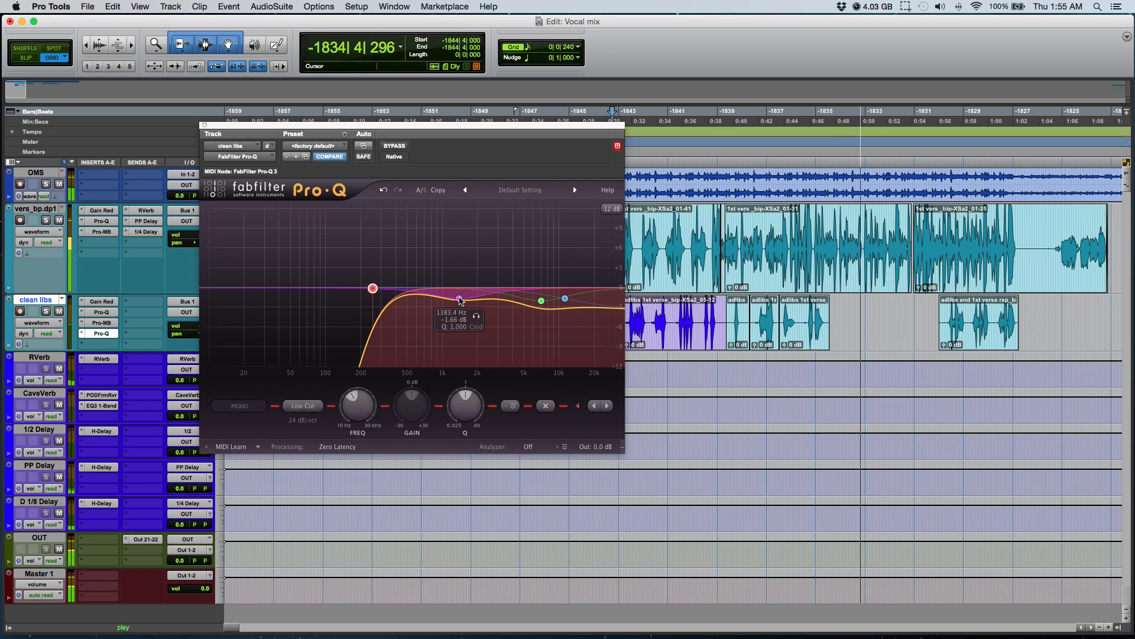
# Move the midrange bell cut to about 557 Hz at -2.2 dB and raise its Q slightly while listening.
pyautogui.moveTo(463, 301); pyautogui.dragTo(471, 298)
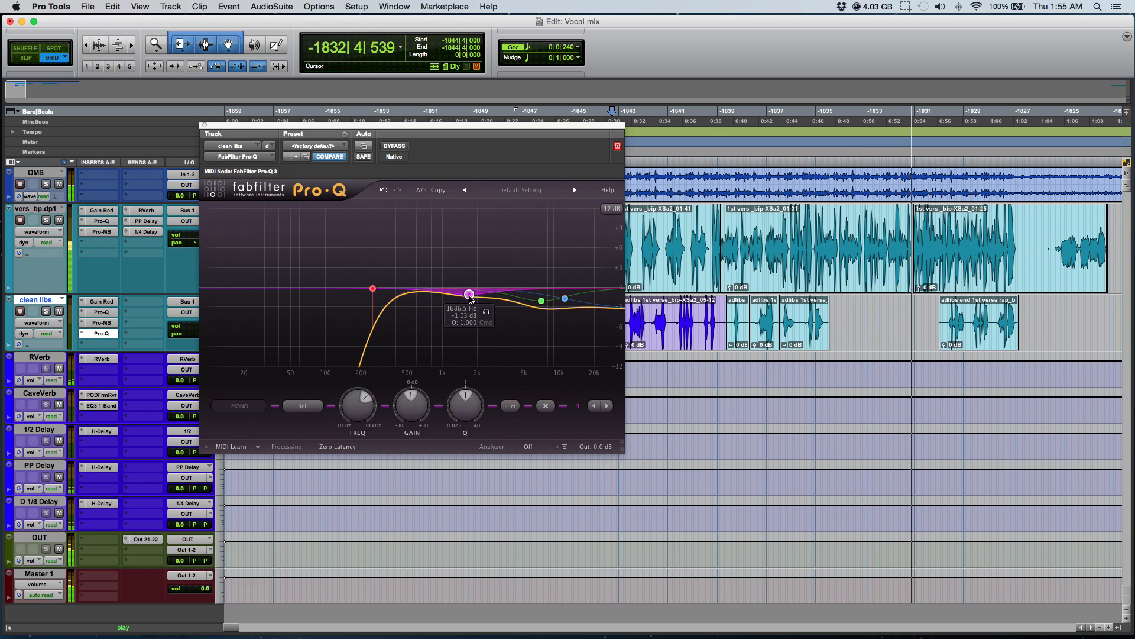
pyautogui.press('space')
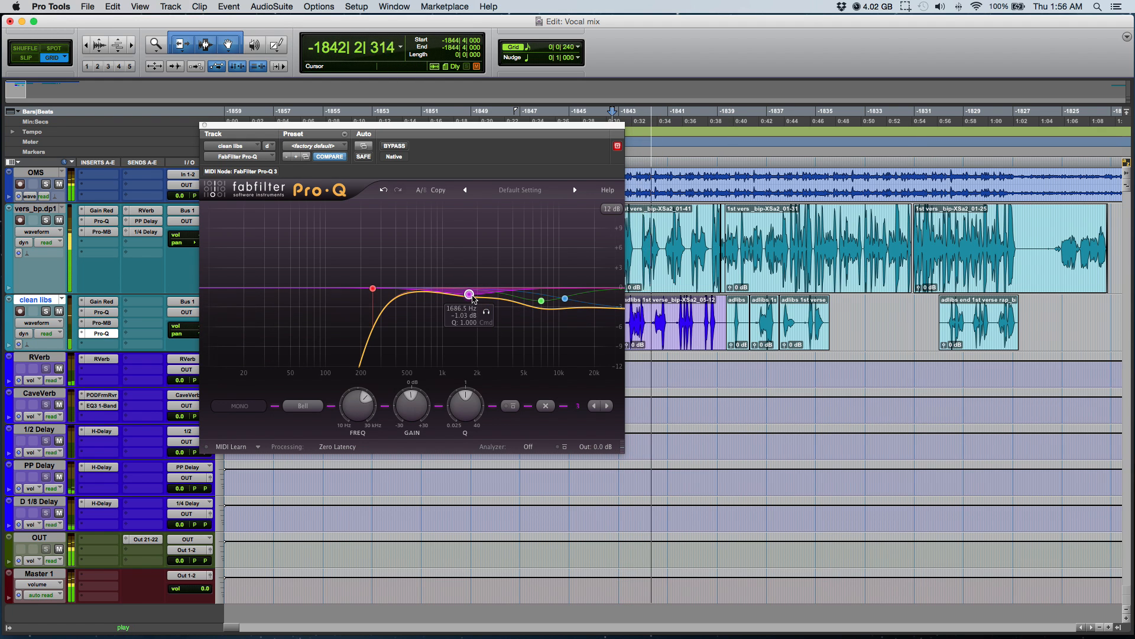
pyautogui.moveTo(470, 298); pyautogui.dragTo(412, 302)
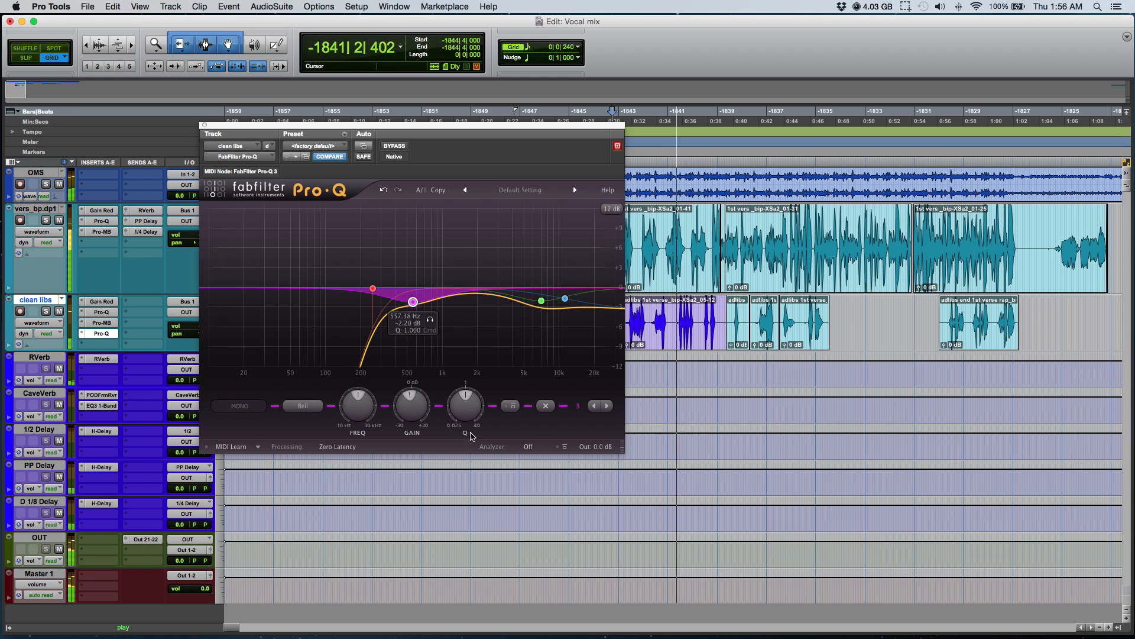
pyautogui.moveTo(466, 412)
pyautogui.mouseDown()
pyautogui.moveTo(470, 395)
pyautogui.moveTo(468, 404)
pyautogui.mouseUp()
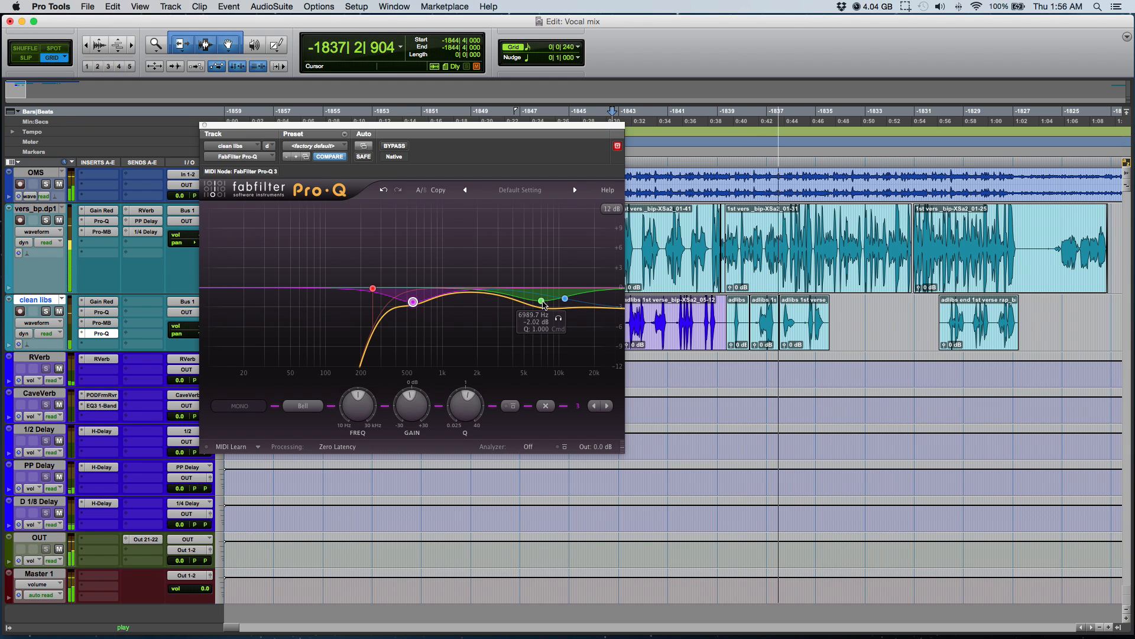
# Try a bell boost at about 1985 Hz with +0.5 dB gain and a Q of 1.870, and disable that band.
pyautogui.click(477, 289)
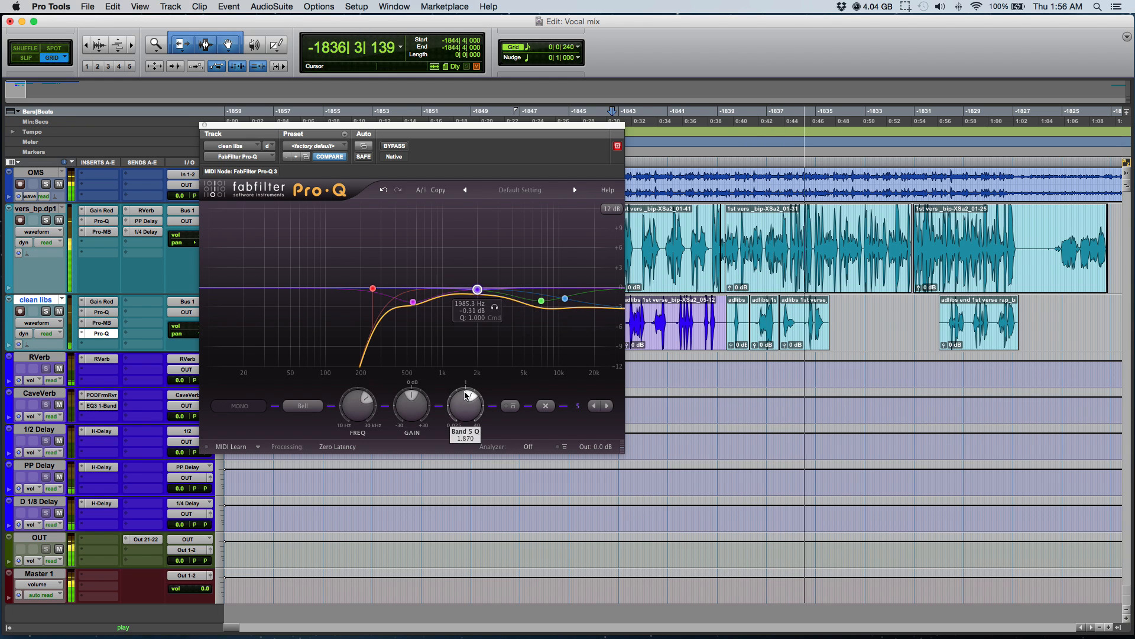
pyautogui.moveTo(477, 289); pyautogui.dragTo(476, 281)
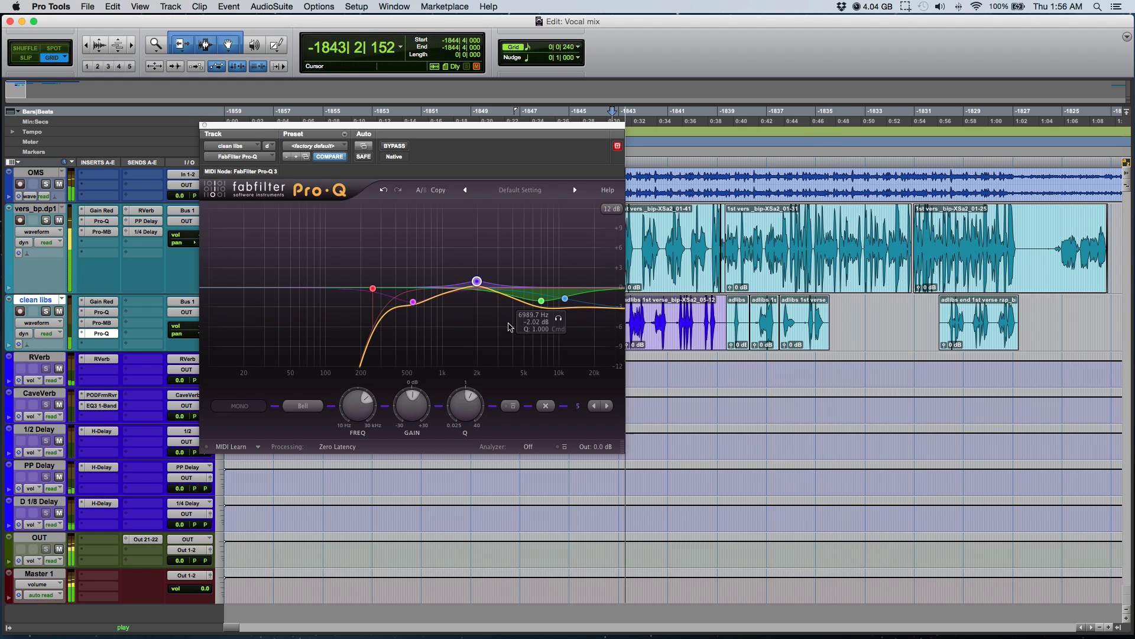
pyautogui.moveTo(479, 285); pyautogui.dragTo(478, 287)
pyautogui.rightClick(478, 288)
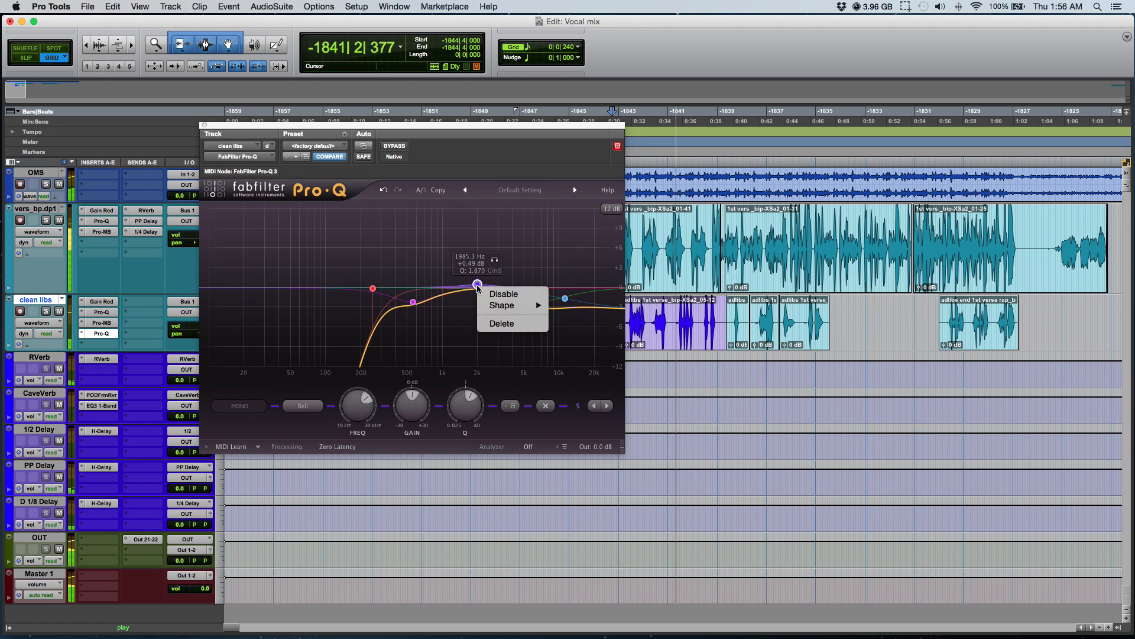
pyautogui.click(491, 294)
# Raise the low cut frequency to about 354 Hz and stop playback.
pyautogui.moveTo(372, 288); pyautogui.dragTo(390, 288)
pyautogui.press('space')
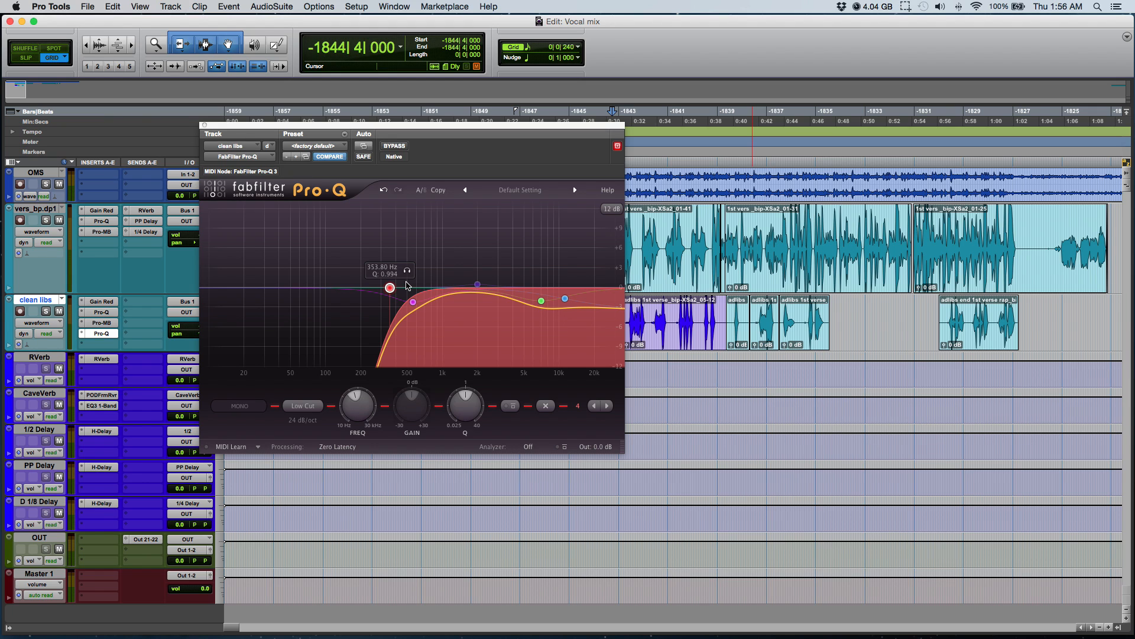
pyautogui.click(390, 146)
pyautogui.moveTo(401, 129)
pyautogui.mouseDown()
pyautogui.moveTo(422, 127)
pyautogui.moveTo(392, 128)
pyautogui.mouseUp()
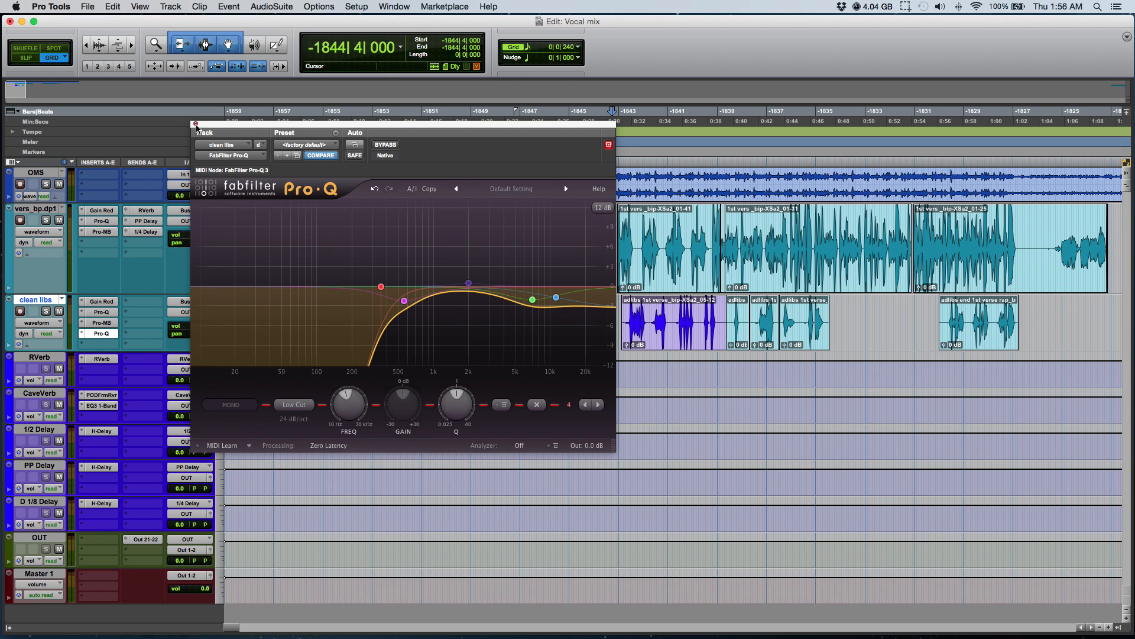
# Add a send from the clean libs track to the RVerb bus and set its level to -10.4 dB during playback.
pyautogui.click(195, 125)
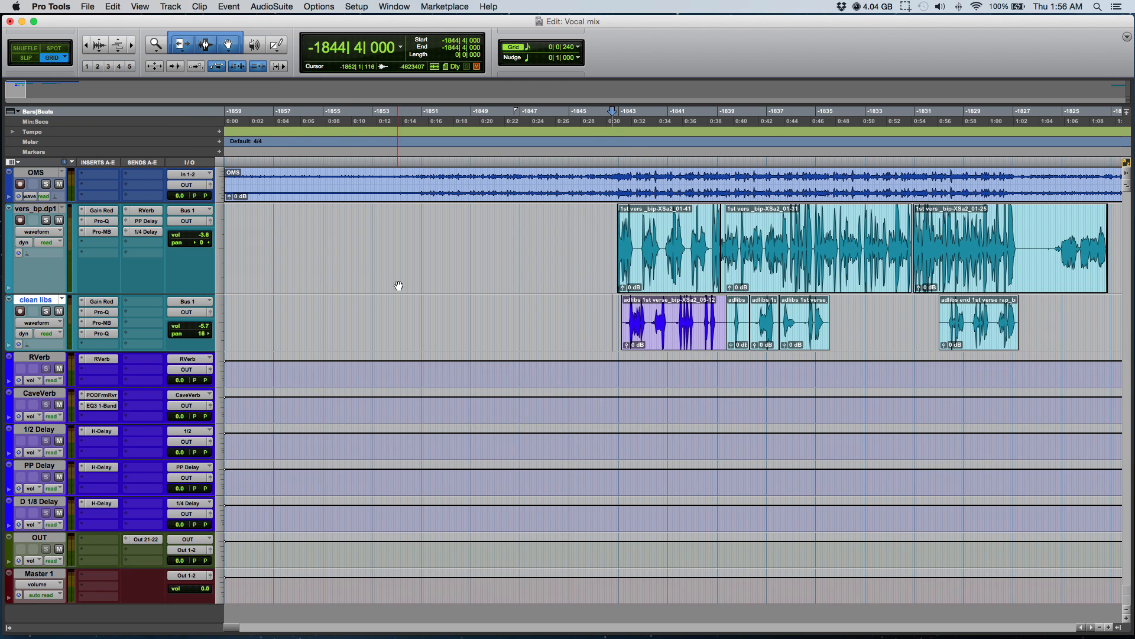
pyautogui.hscroll(3, 591, 261)
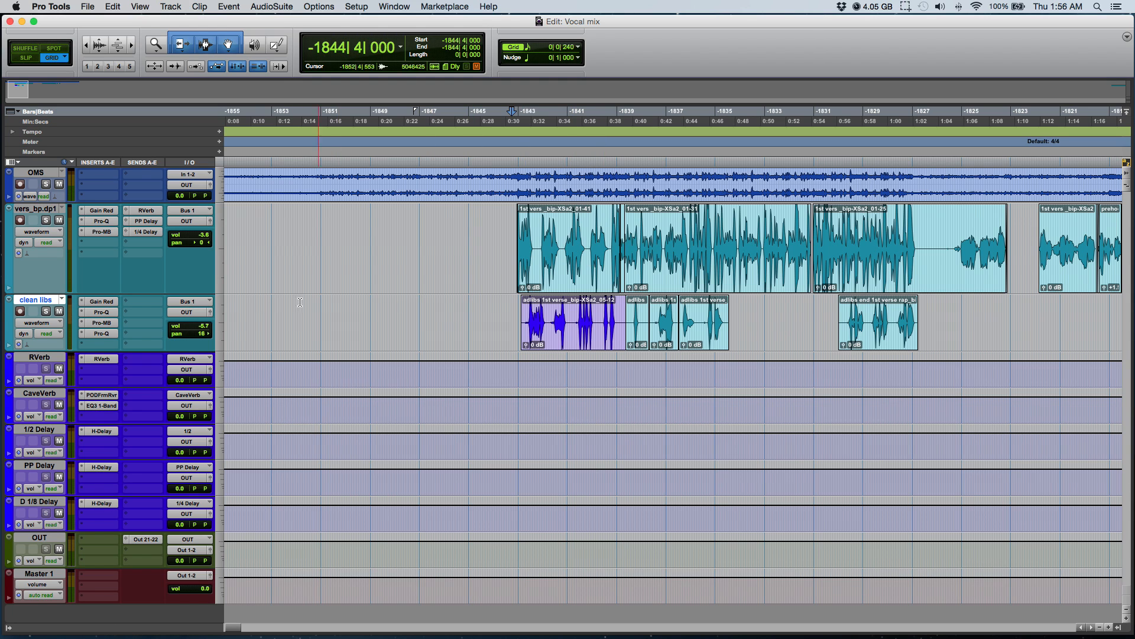
pyautogui.press('space')
pyautogui.click(145, 301)
pyautogui.moveTo(177, 320)
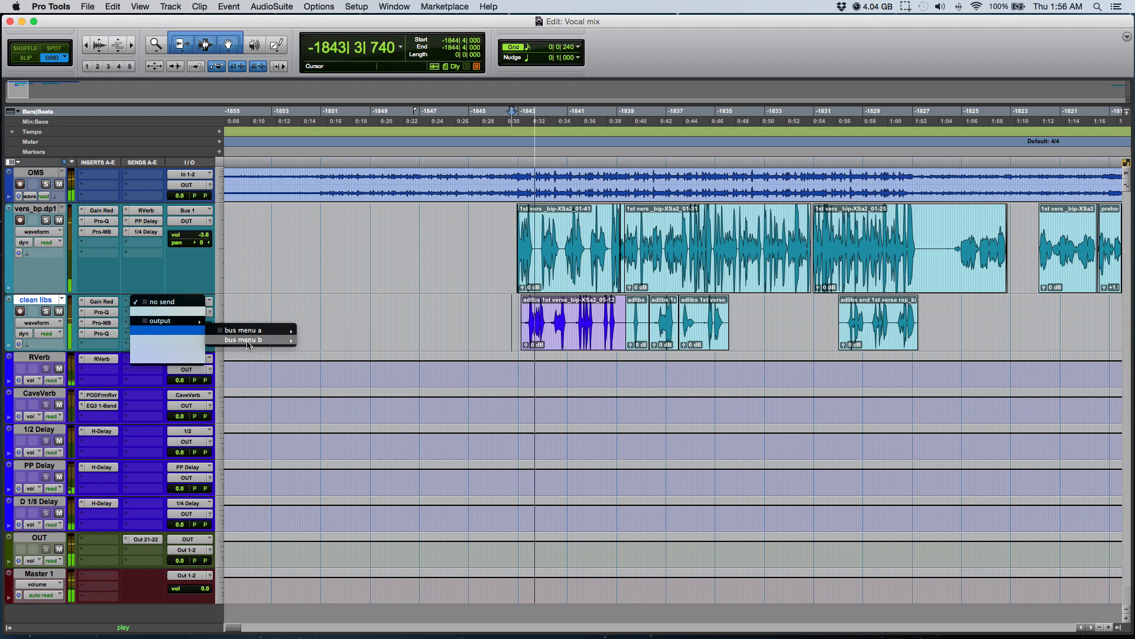
pyautogui.moveTo(243, 340)
pyautogui.click(336, 341)
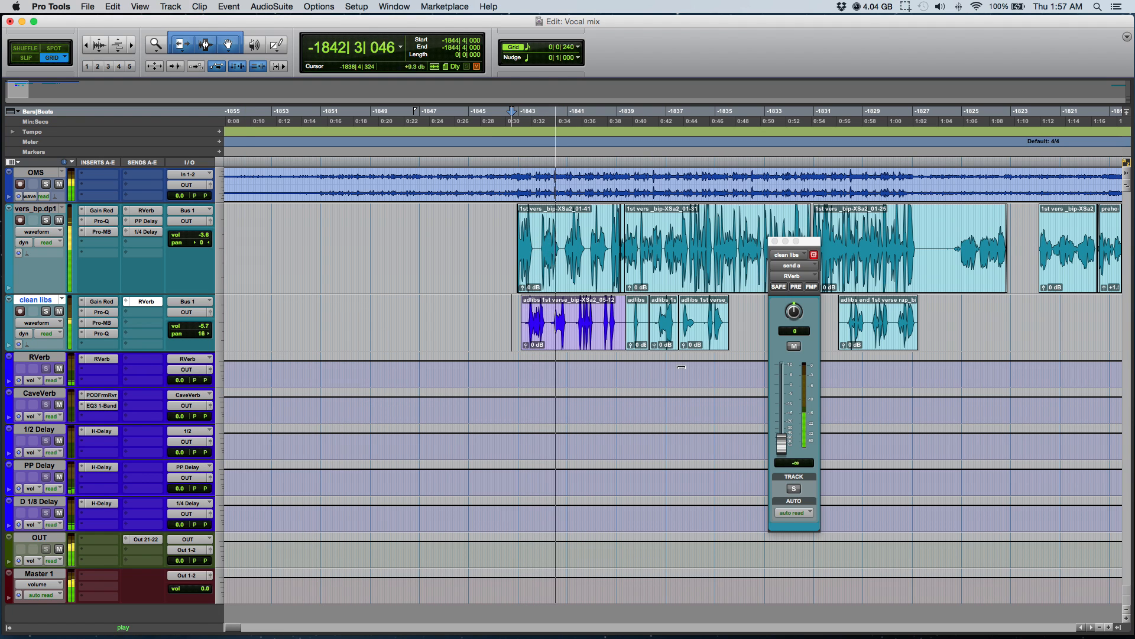
pyautogui.moveTo(781, 442); pyautogui.dragTo(786, 406)
pyautogui.press('space')
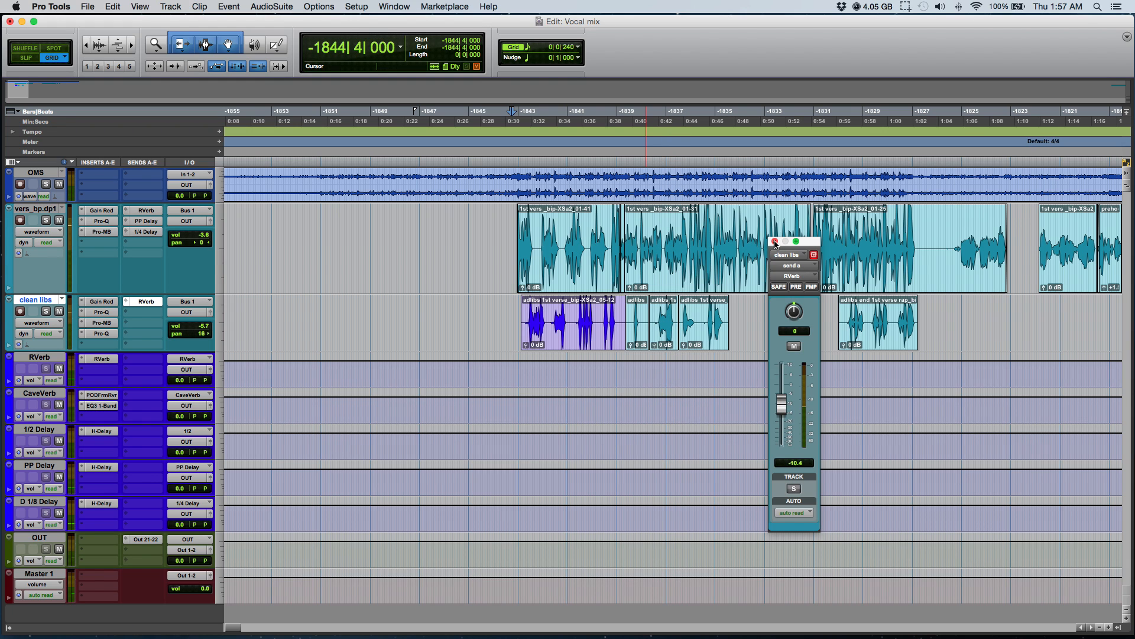
pyautogui.click(775, 241)
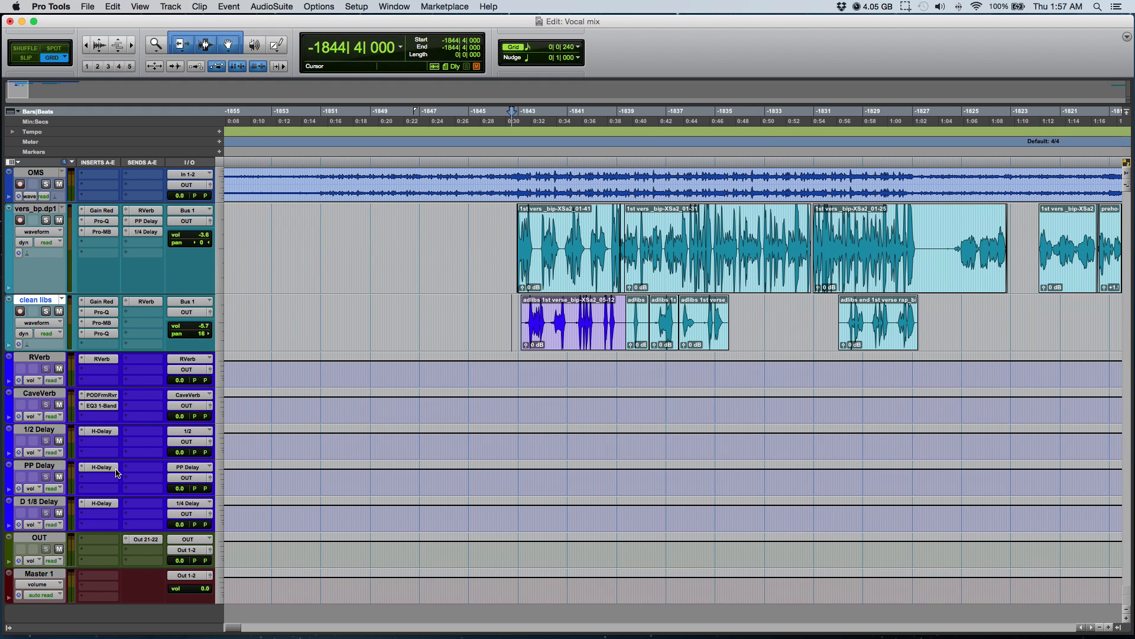
# Add a second send on clean libs to the 1/2 delay bus and set its level to -7.7 dB while listening.
pyautogui.press('space')
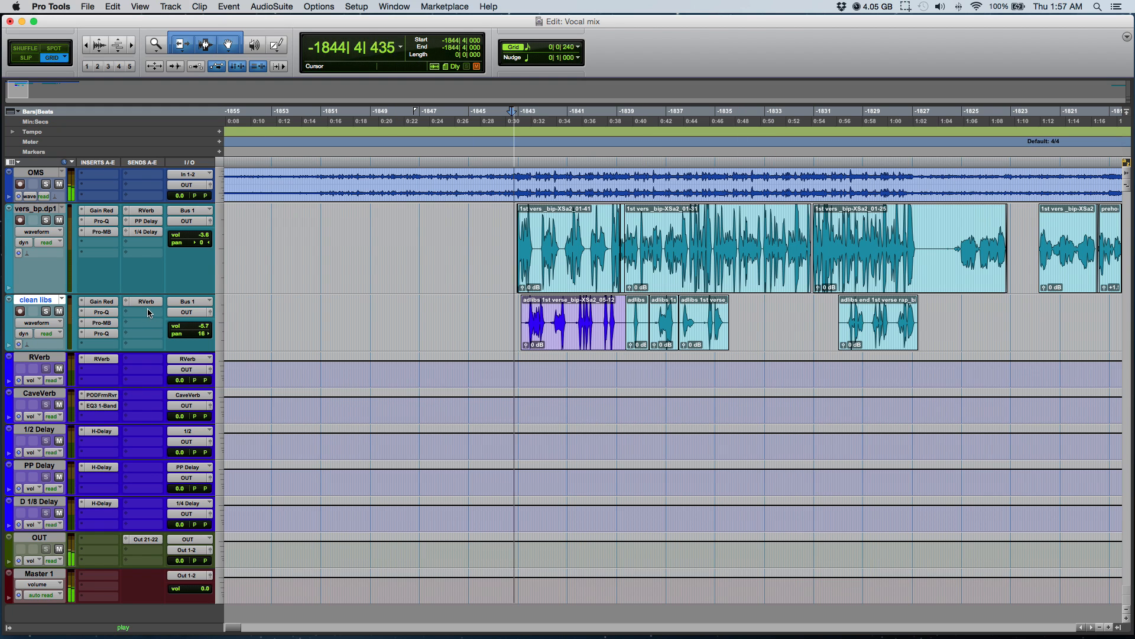
pyautogui.click(150, 312)
pyautogui.moveTo(180, 333)
pyautogui.moveTo(272, 343)
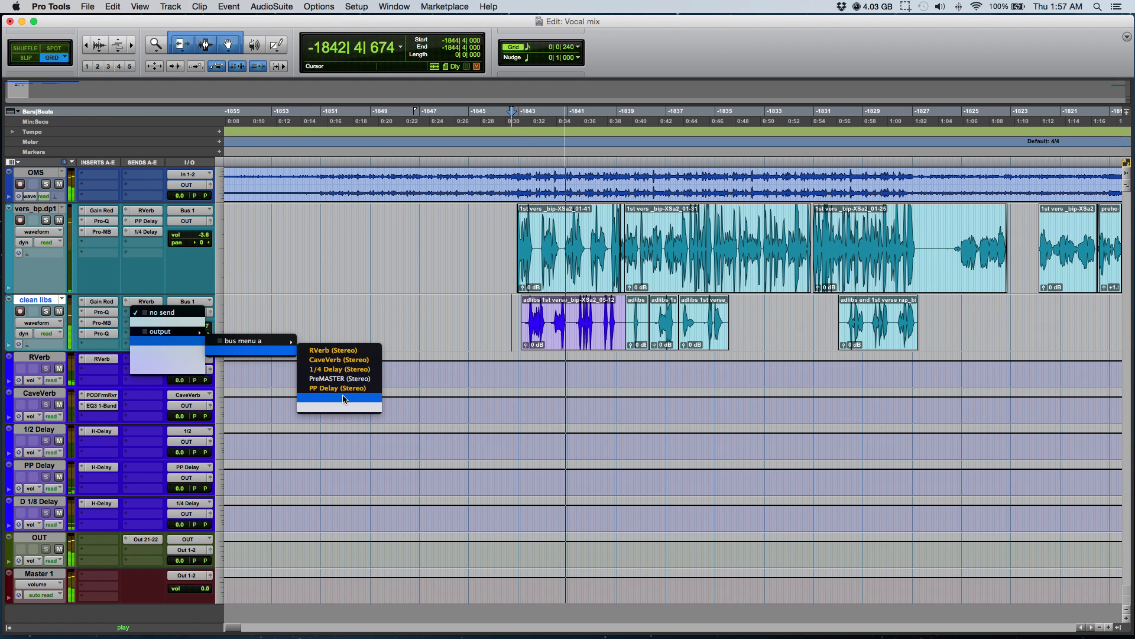
pyautogui.click(346, 400)
pyautogui.moveTo(783, 445); pyautogui.dragTo(784, 404)
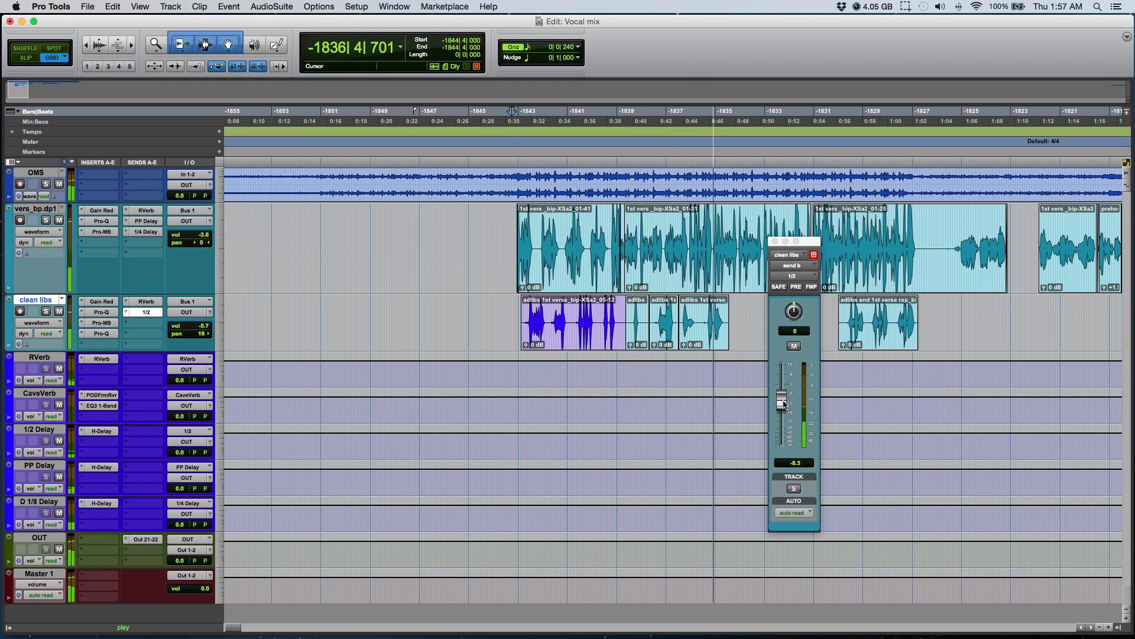
pyautogui.press('space')
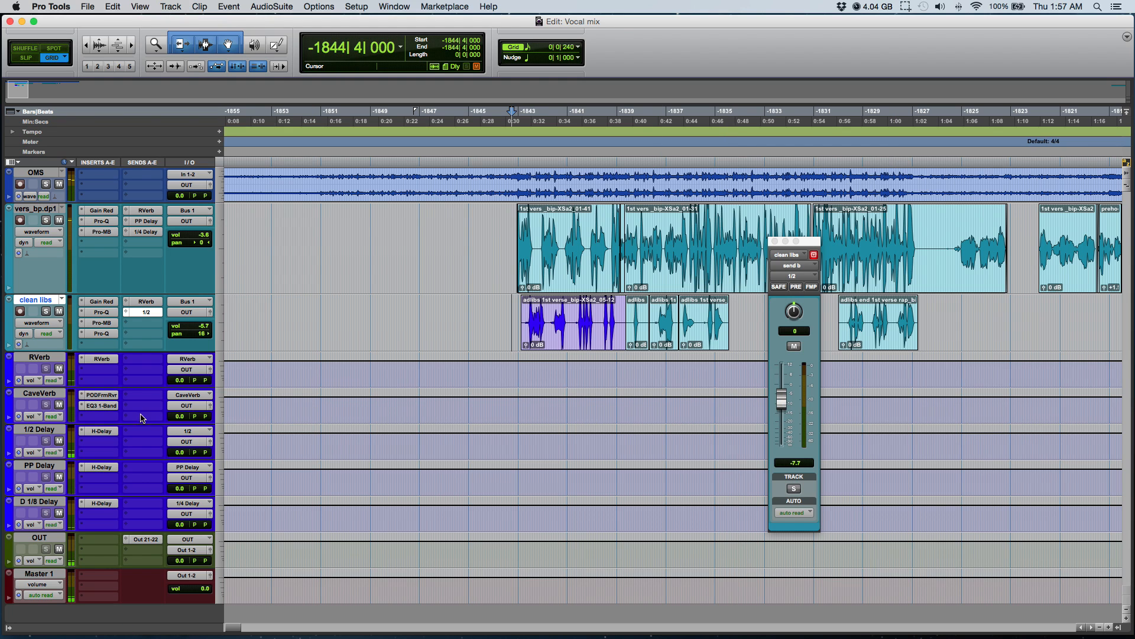
# Insert the stereo MetaFlanger after H-Delay on the 1/2 Delay track and listen to the ad-lib delay with it.
pyautogui.click(114, 442)
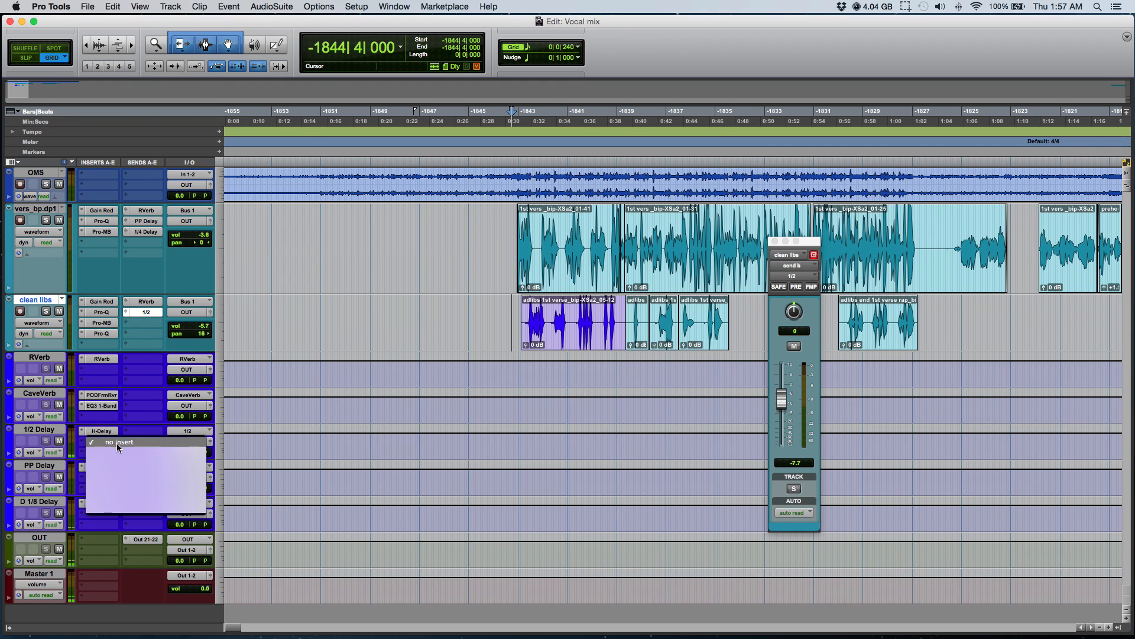
pyautogui.moveTo(181, 478)
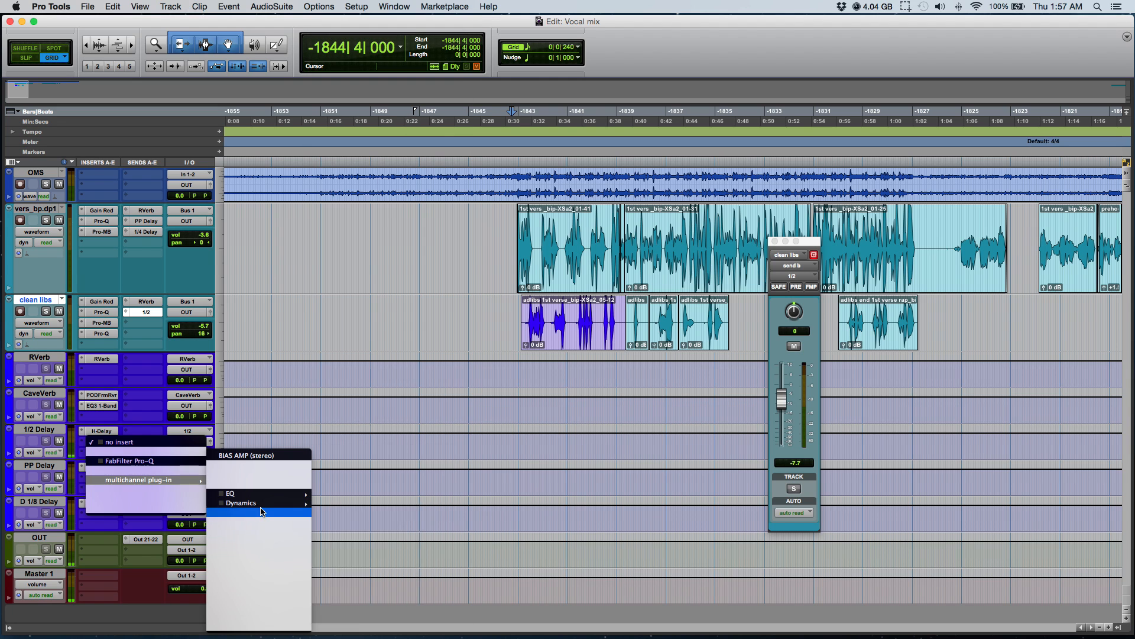
pyautogui.moveTo(285, 550)
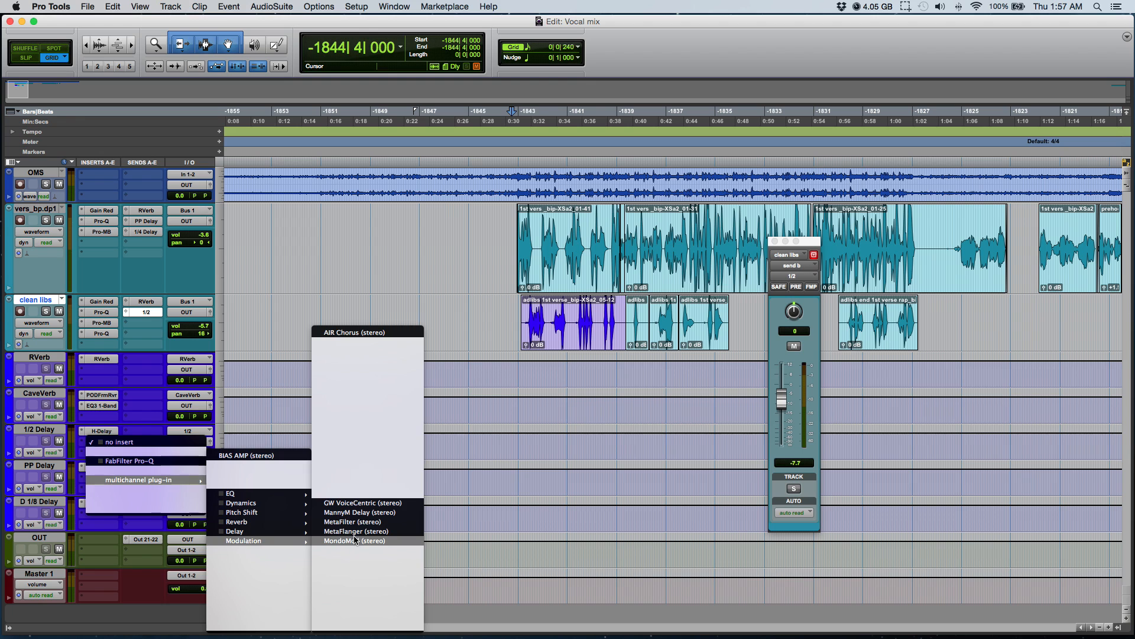
pyautogui.click(356, 531)
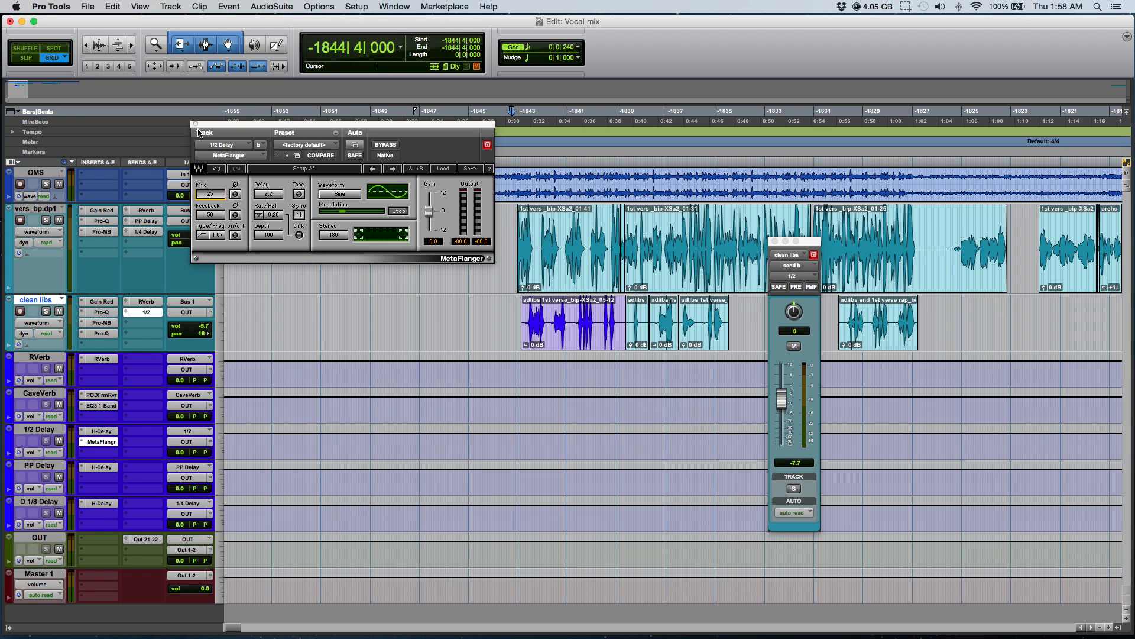
pyautogui.click(196, 124)
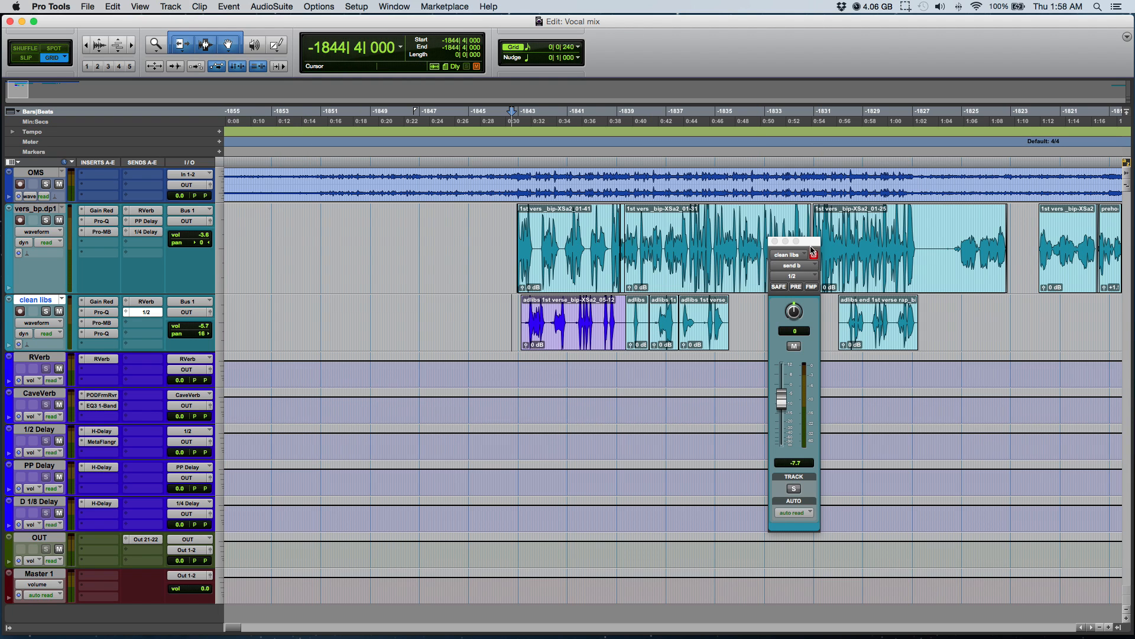
pyautogui.moveTo(812, 246); pyautogui.dragTo(440, 273)
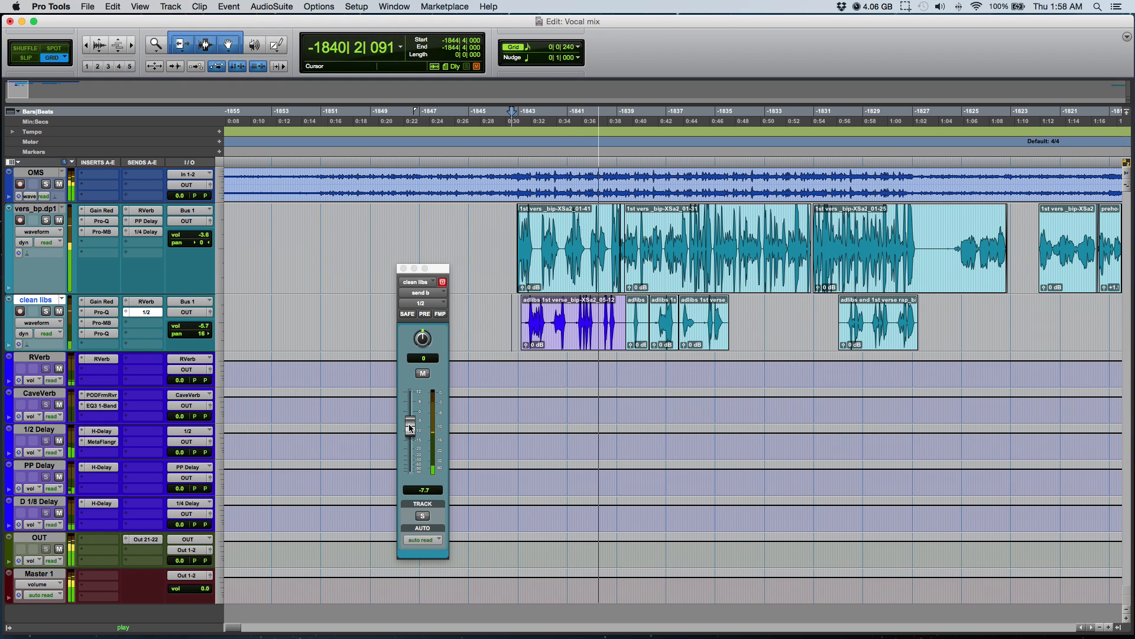
pyautogui.click(204, 329)
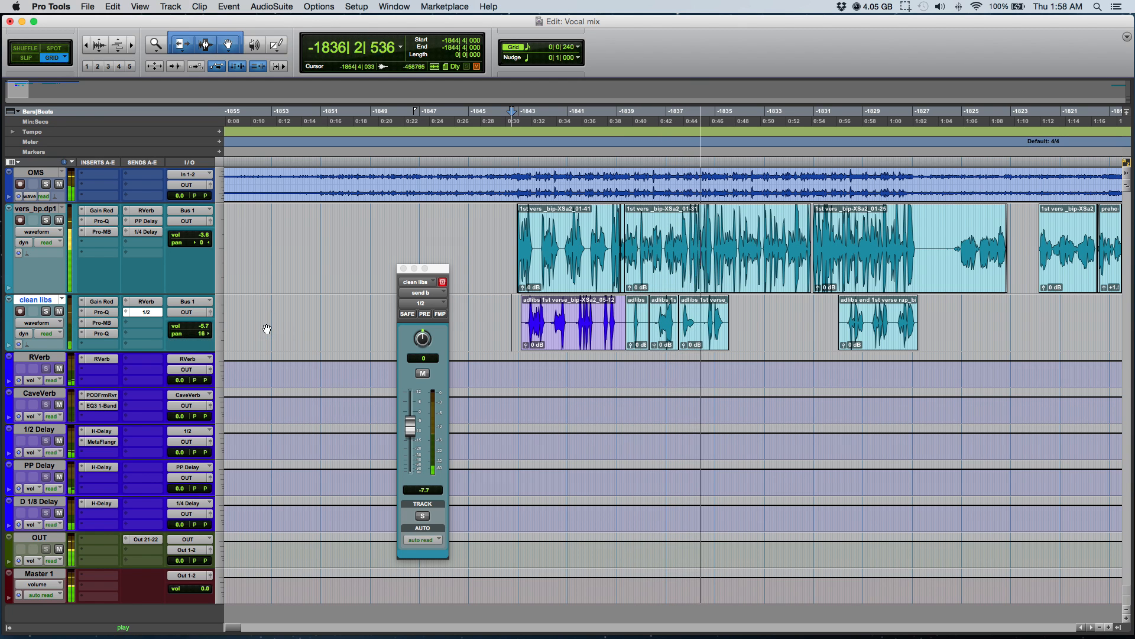
# Add a bell boost of about +1.2 dB near 2 kHz in the verse vocal's Pro-Q and save the session.
pyautogui.click(101, 221)
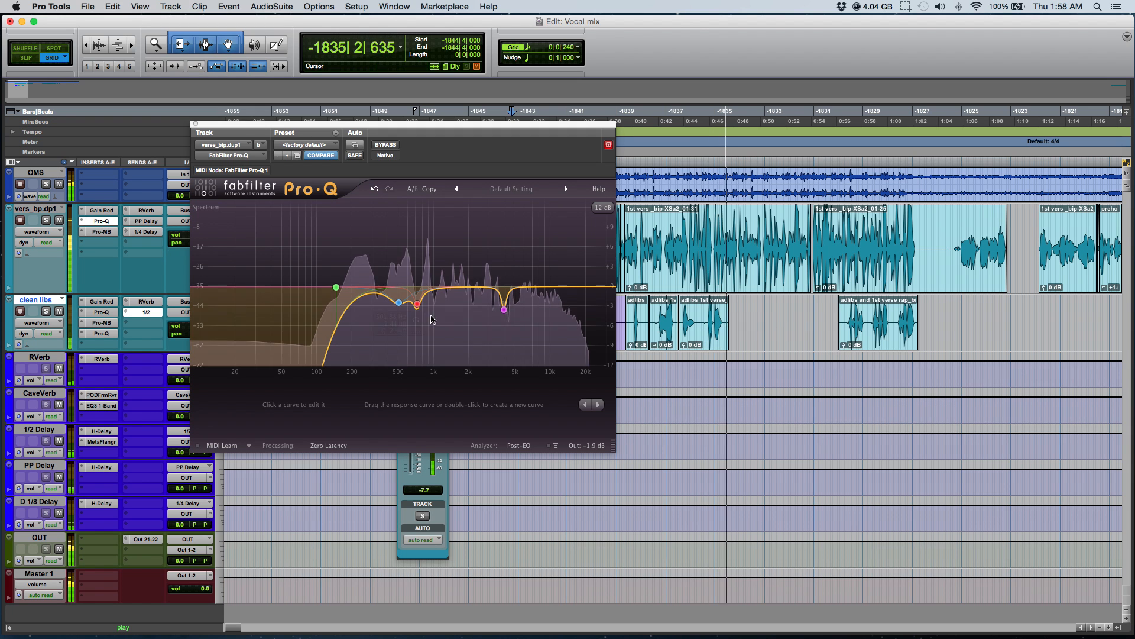
pyautogui.moveTo(470, 287)
pyautogui.mouseDown()
pyautogui.moveTo(470, 246)
pyautogui.moveTo(518, 242)
pyautogui.moveTo(481, 244)
pyautogui.moveTo(479, 277)
pyautogui.mouseUp()
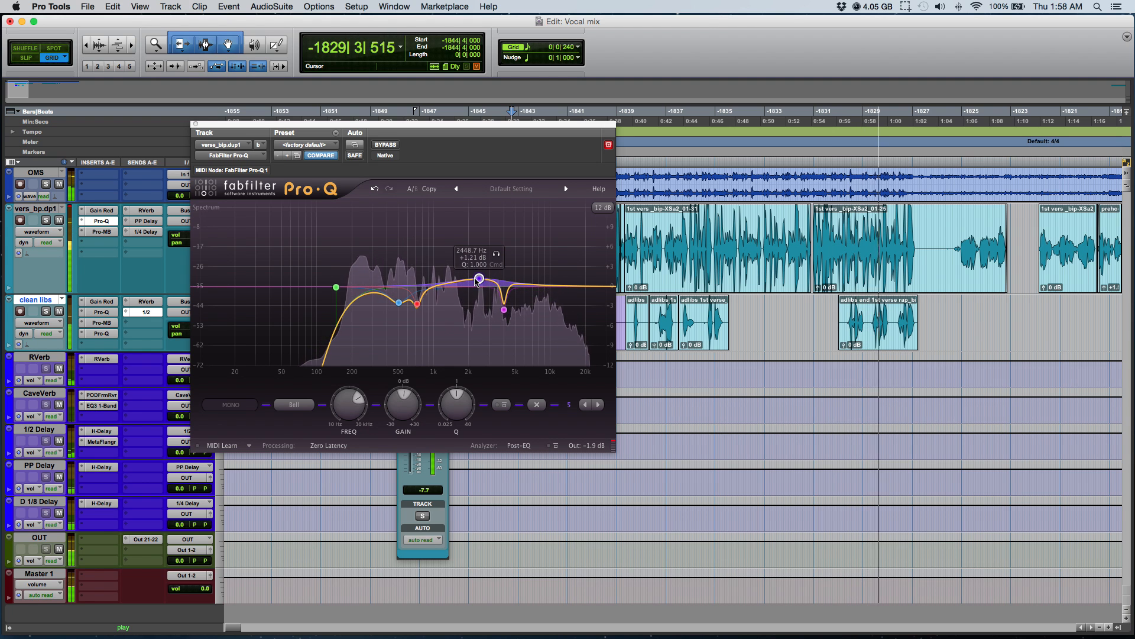
pyautogui.moveTo(479, 278); pyautogui.dragTo(469, 277)
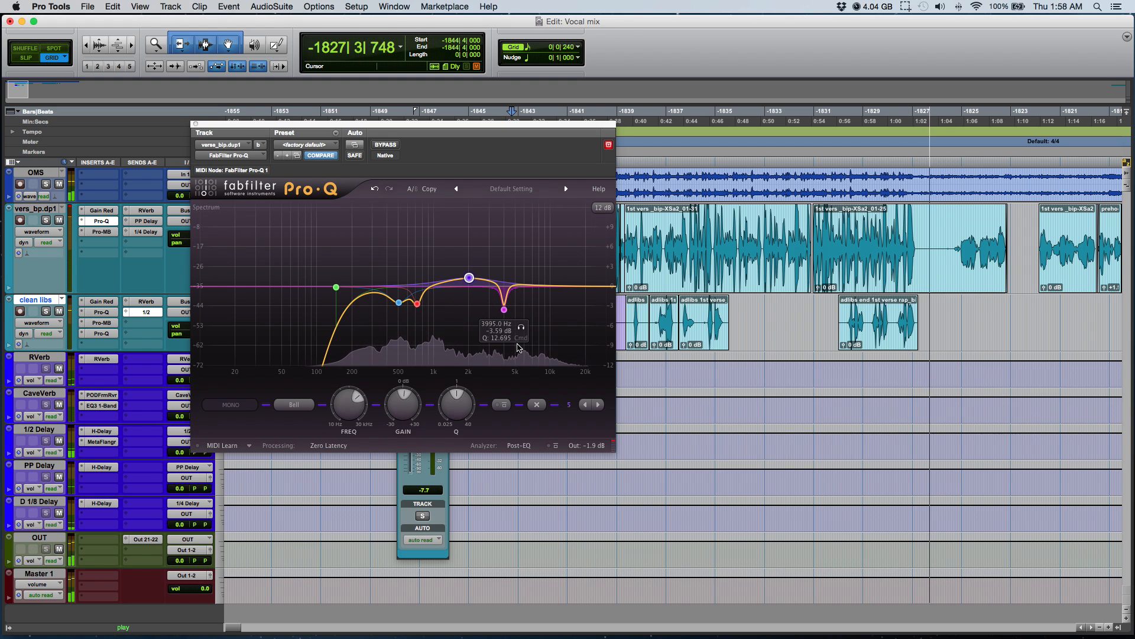
pyautogui.press('space')
pyautogui.press('super+s')
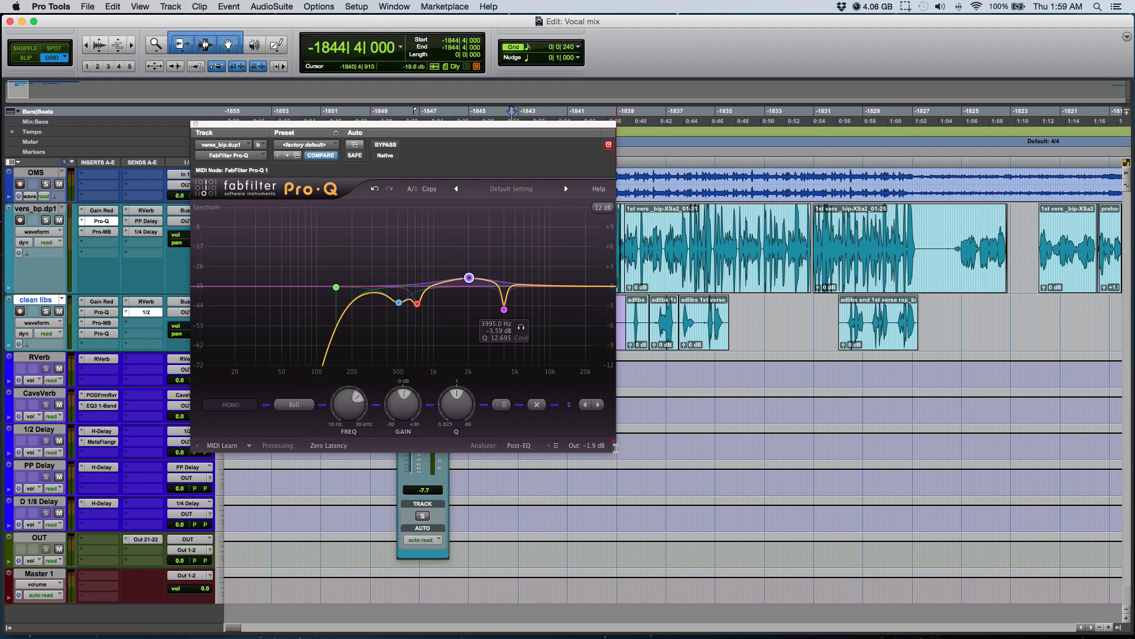
# Move the verse vocal's EQ window clear of the track controls and examine the settings of its cut bands.
pyautogui.moveTo(464, 125); pyautogui.dragTo(745, 157)
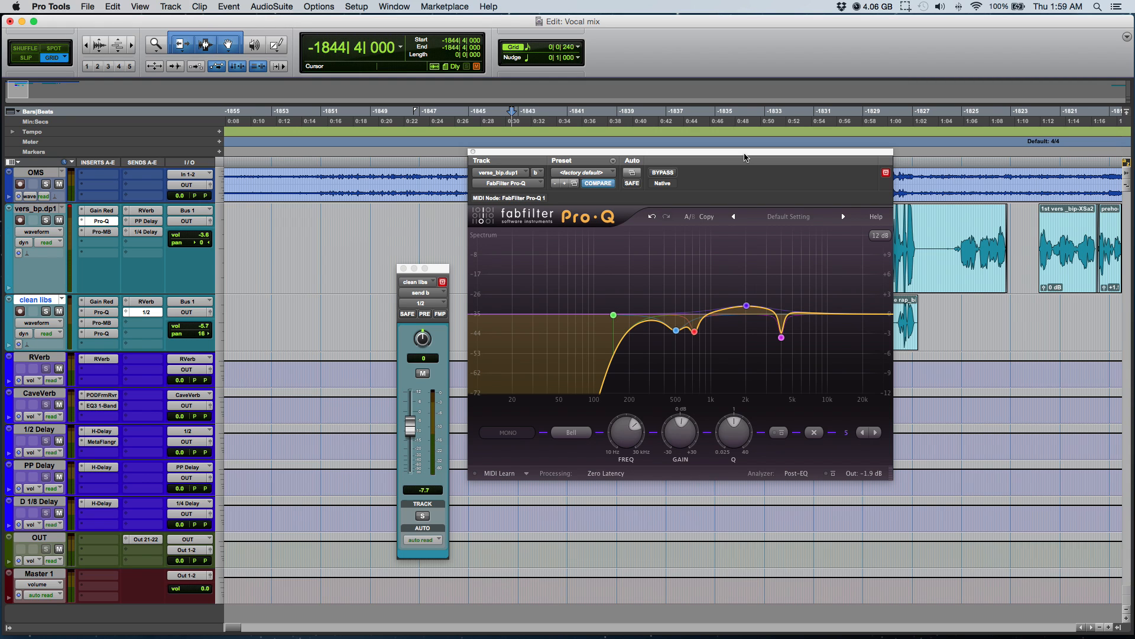
pyautogui.moveTo(677, 332)
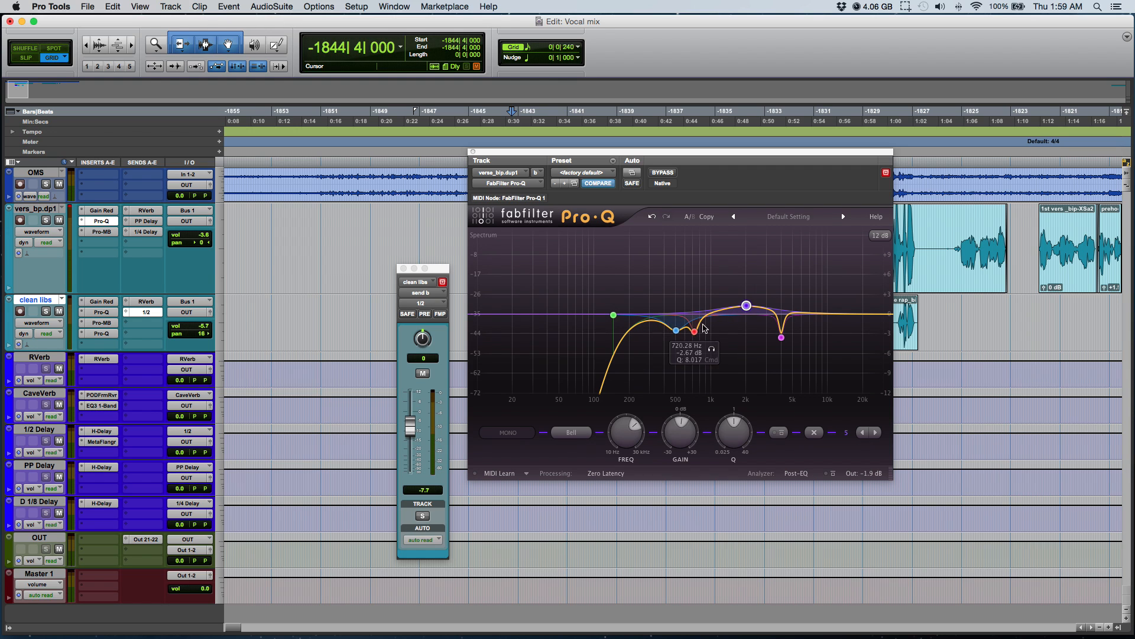
pyautogui.moveTo(782, 340)
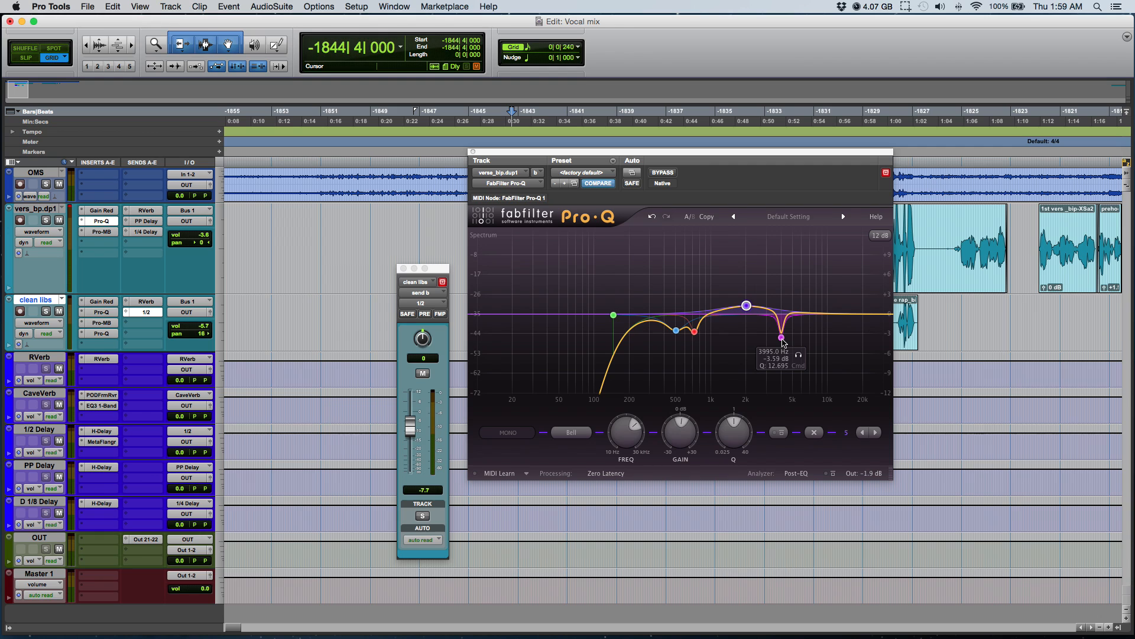